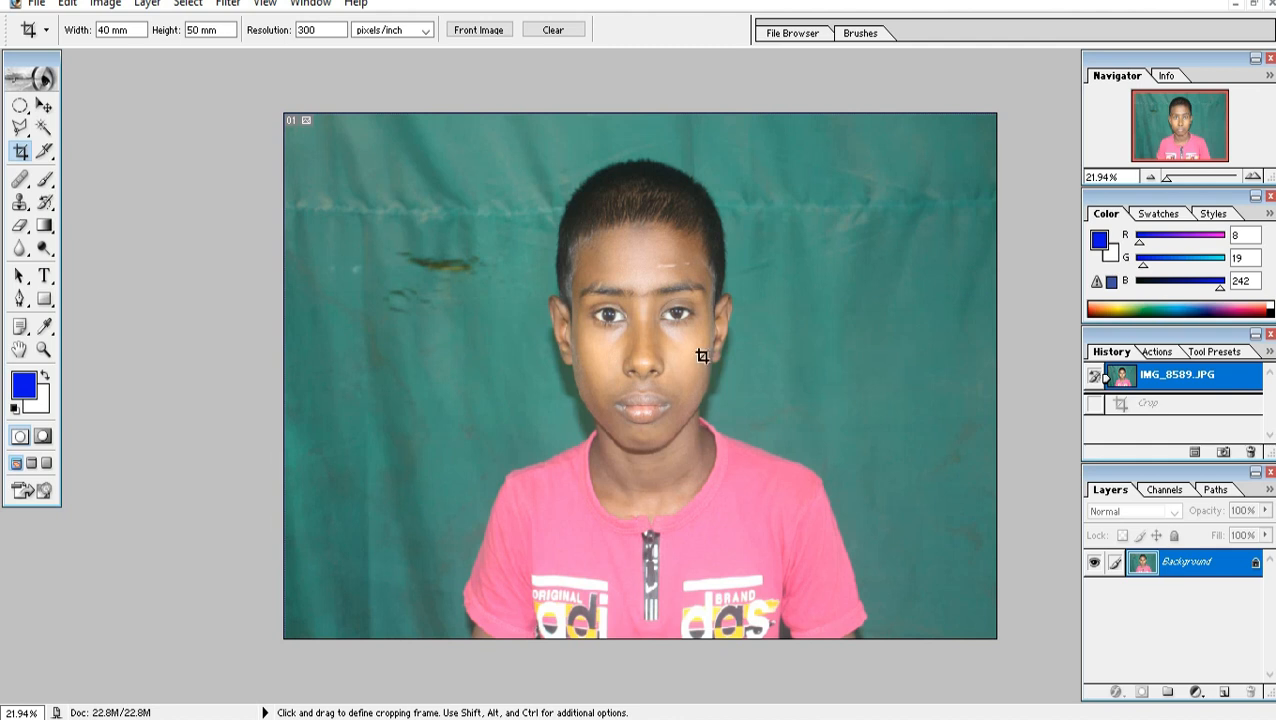
- Set the Crop tool's target size to 40 mm wide by 50 mm high
left_click(142, 30)
key("Return")
left_click(104, 31)
left_click_drag(143, 30, 96, 30)
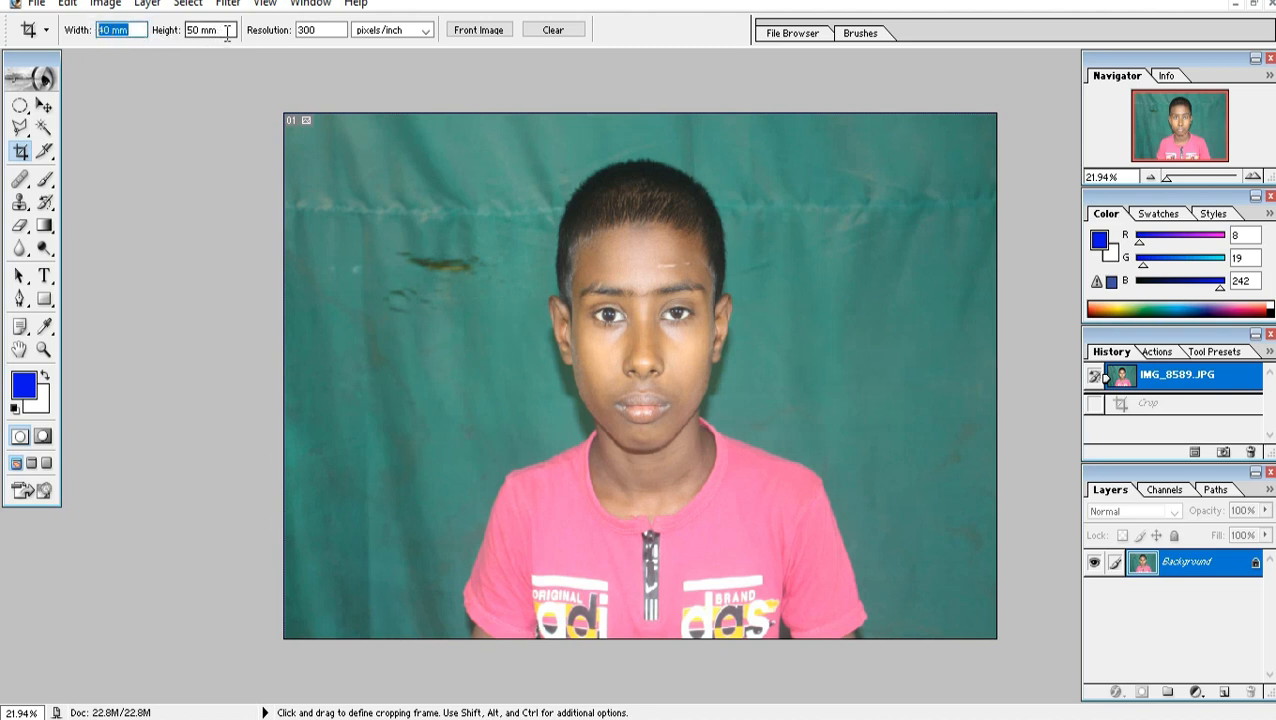
left_click_drag(227, 31, 180, 33)
left_click(424, 144)
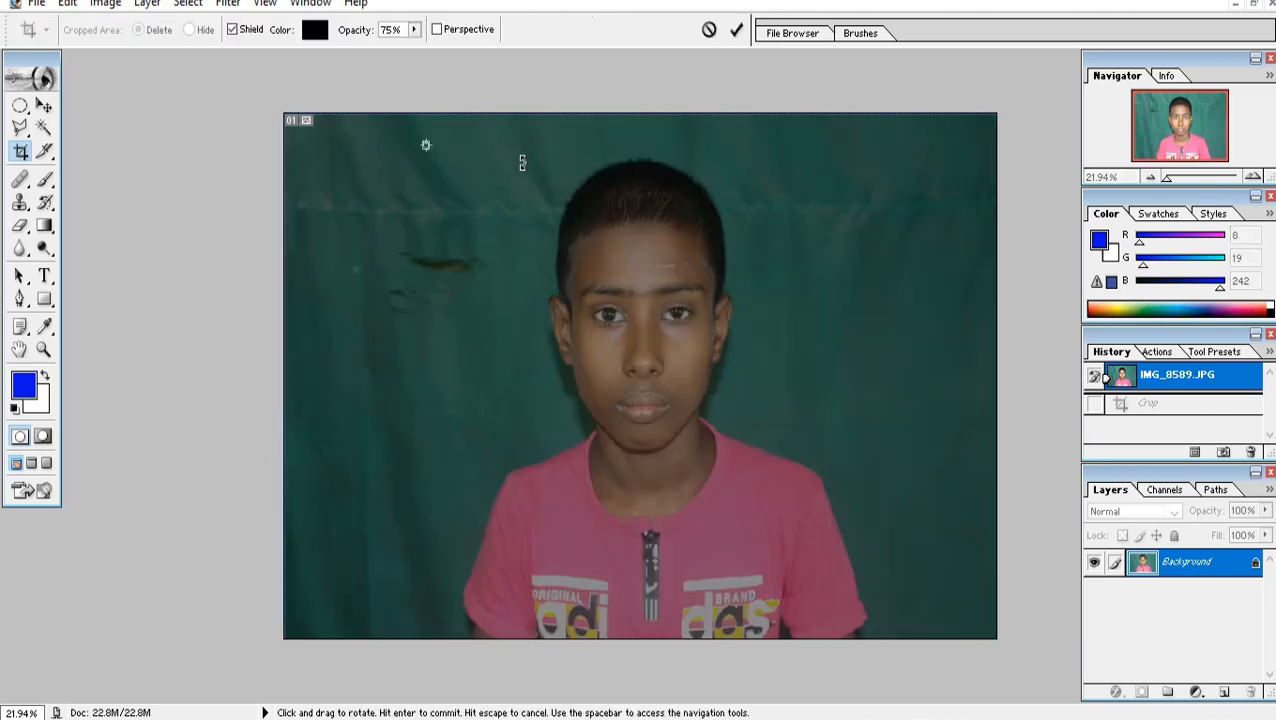
right_click(521, 163)
left_click(568, 205)
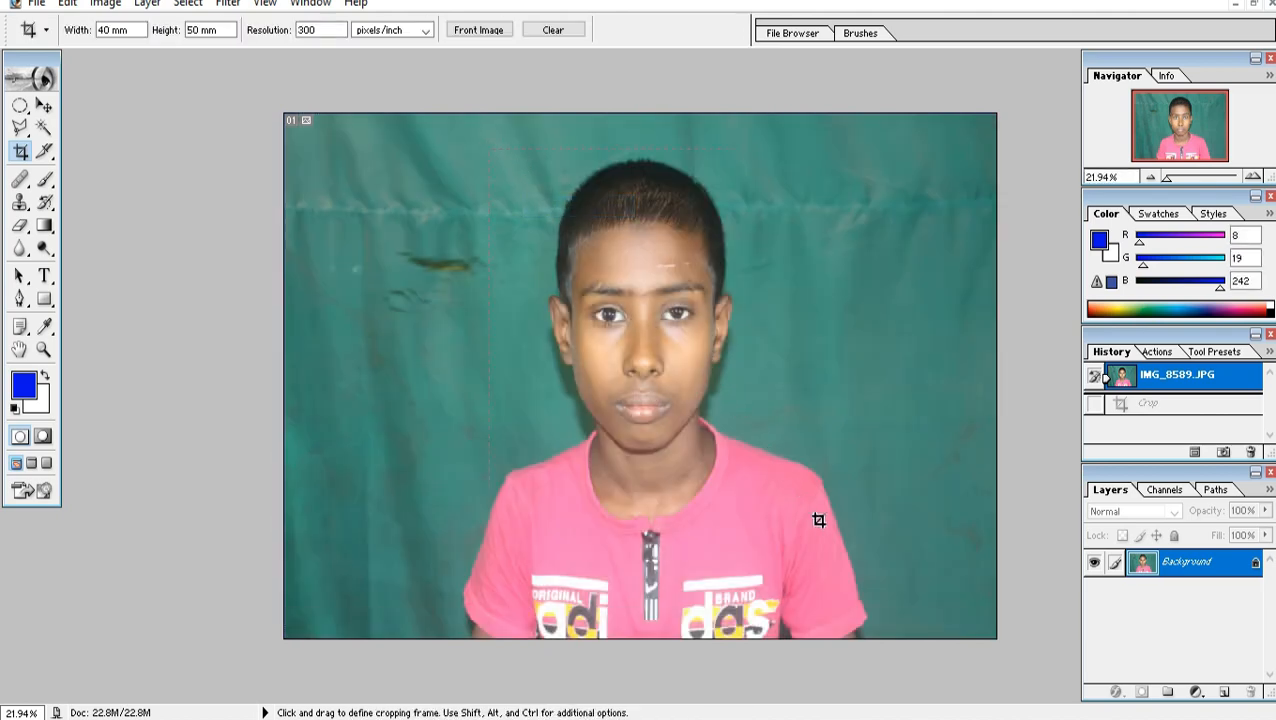
- Crop the green-background portrait to a slightly counterclockwise-tilted frame around the head and shoulders, straightening the boy
left_click_drag(819, 520, 934, 598)
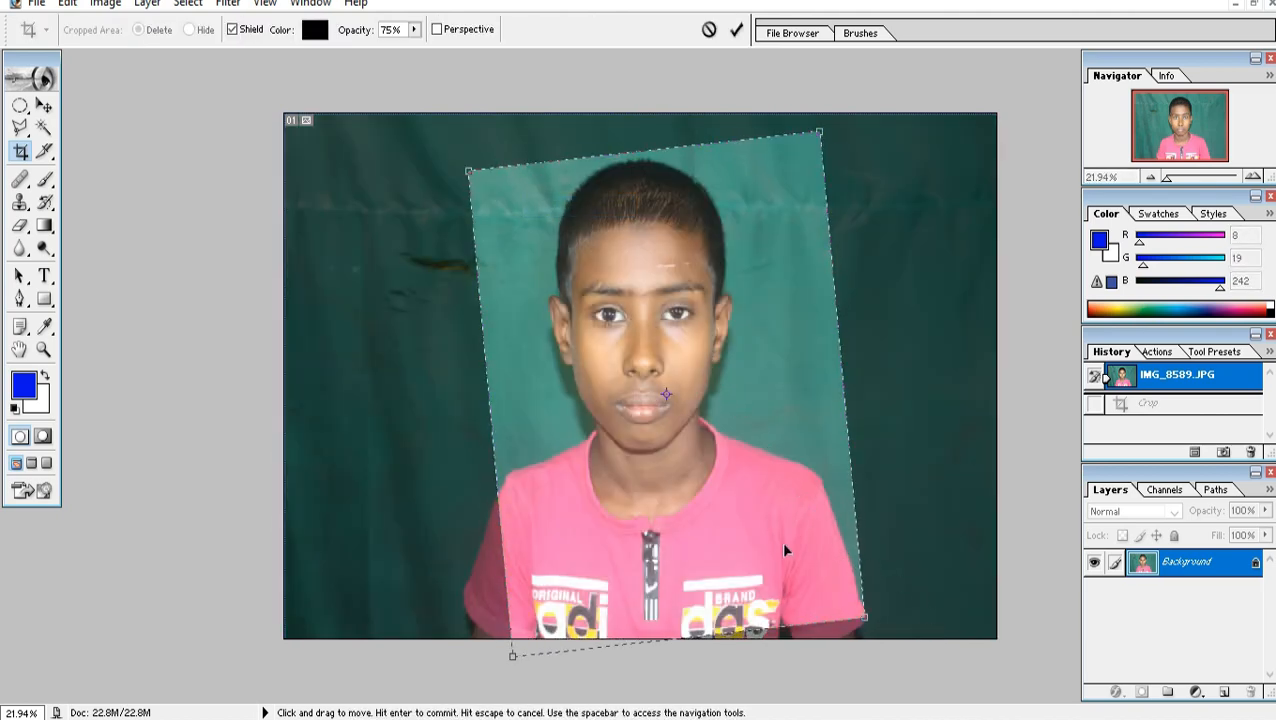
left_click_drag(784, 547, 757, 535)
mouse_move(903, 611)
left_mouse_down()
mouse_move(904, 636)
mouse_move(897, 607)
left_mouse_up()
key("Return")
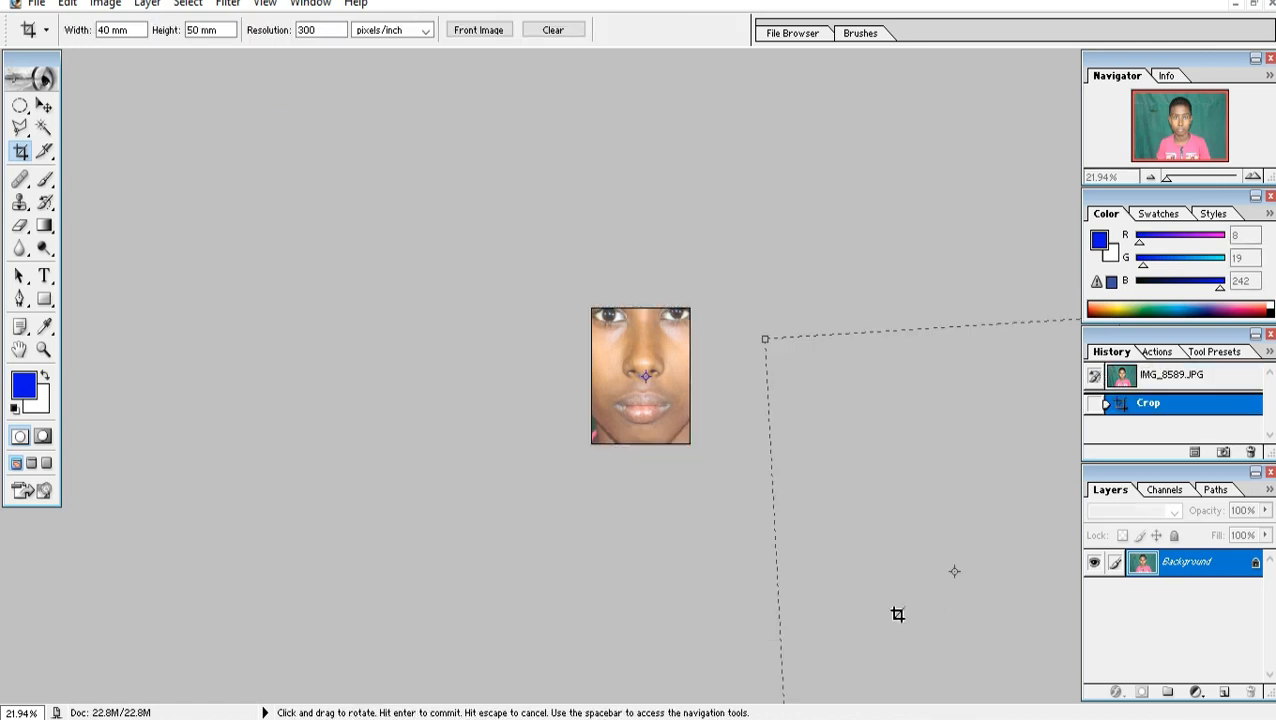
key("ctrl+0")
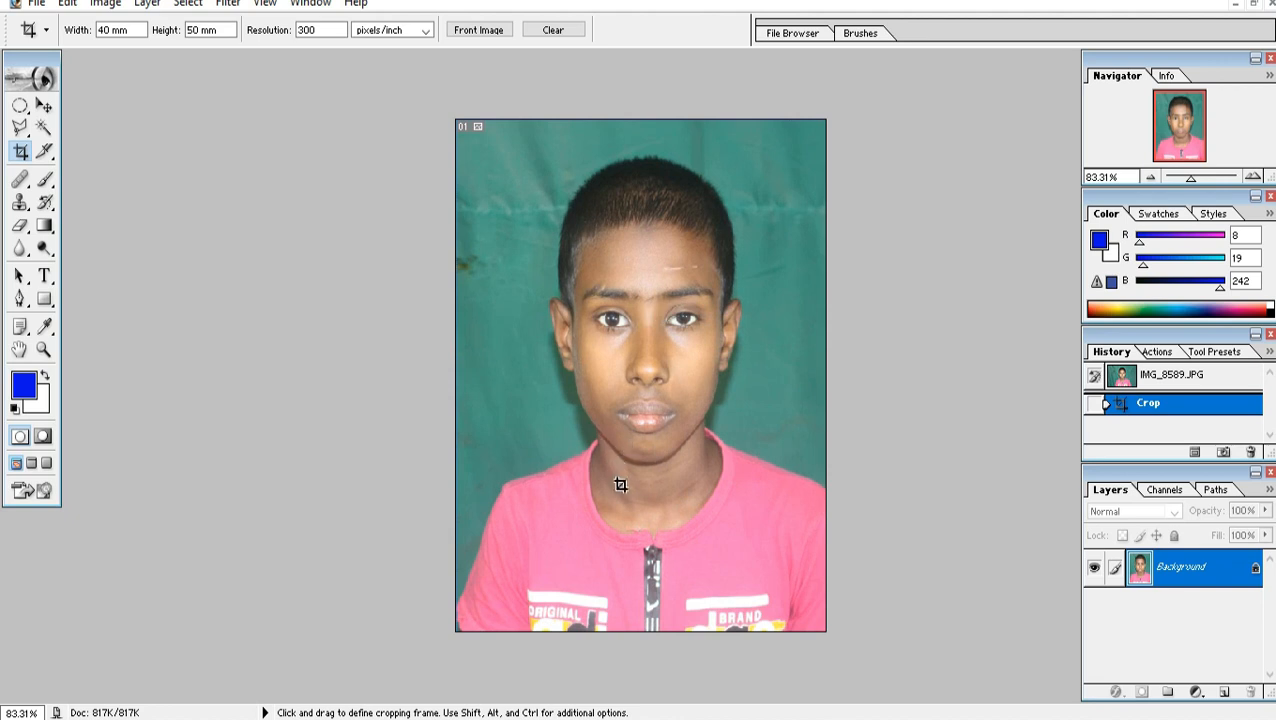
scroll(661, 509, "down", 2)
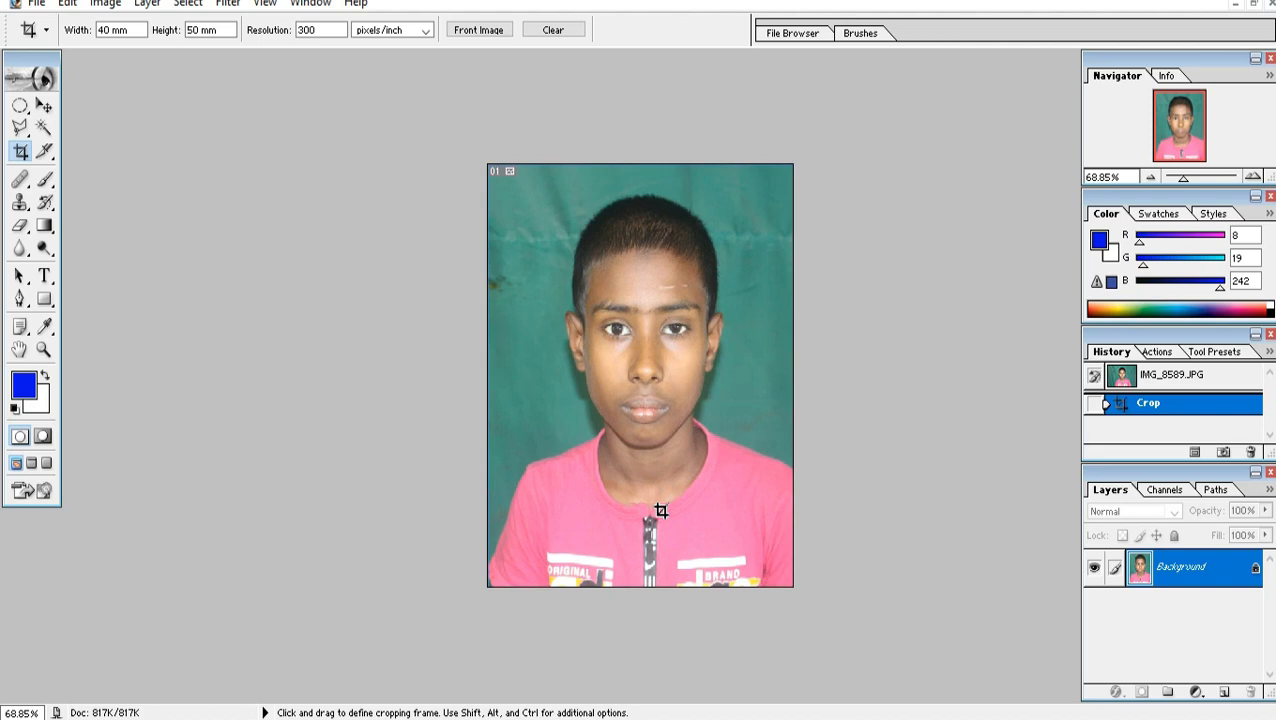
- Switch to the blue-background portrait of the boy in the white shirt and show it maximized
left_click(1254, 6)
left_click(938, 178)
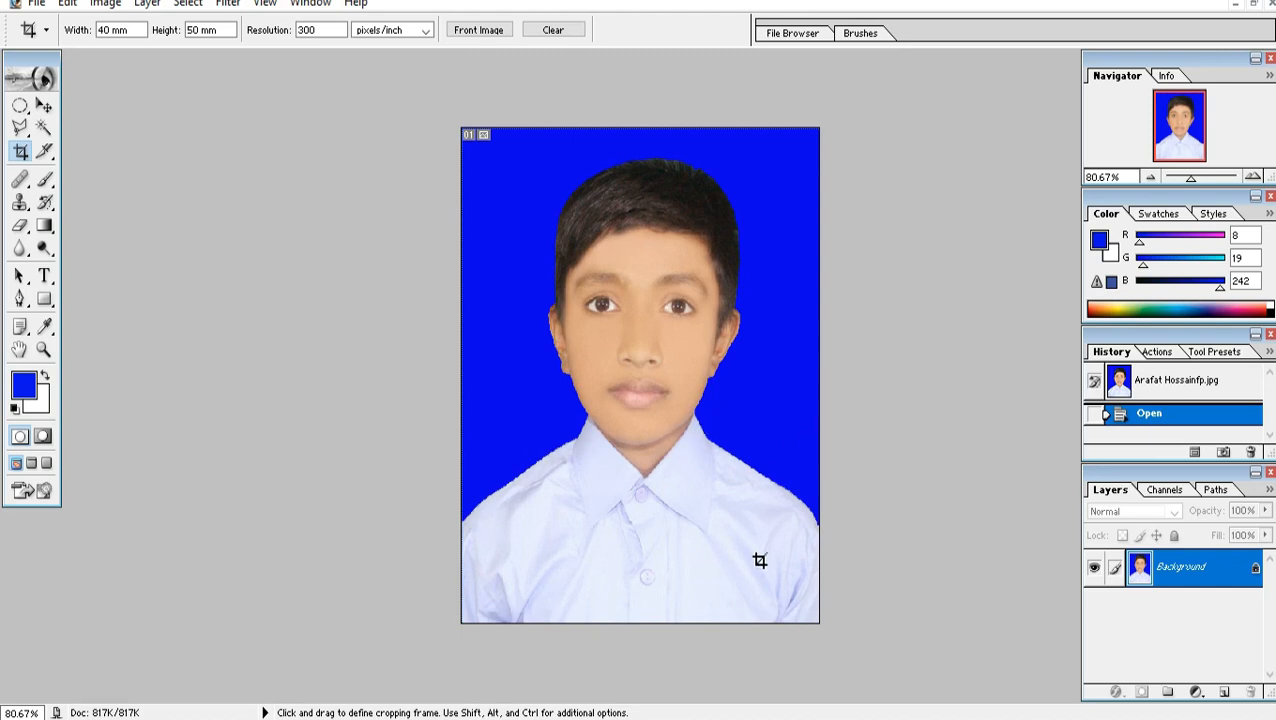
left_click(1254, 5)
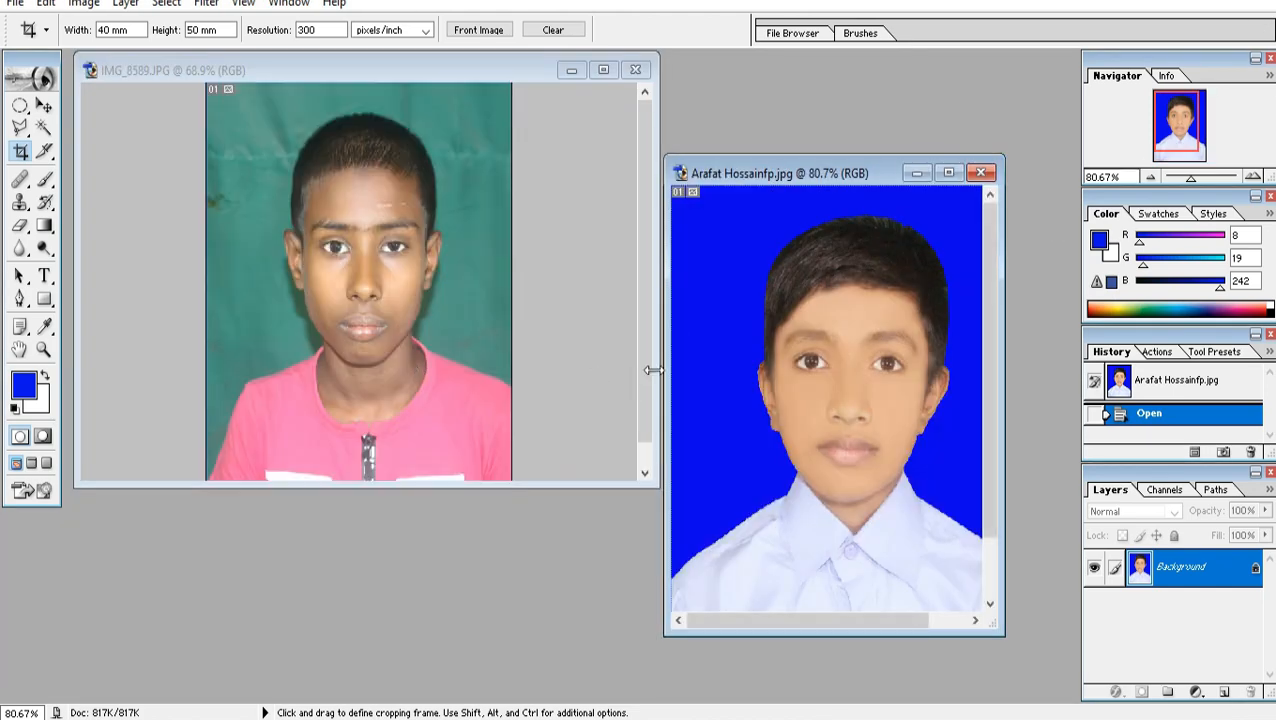
left_click(948, 173)
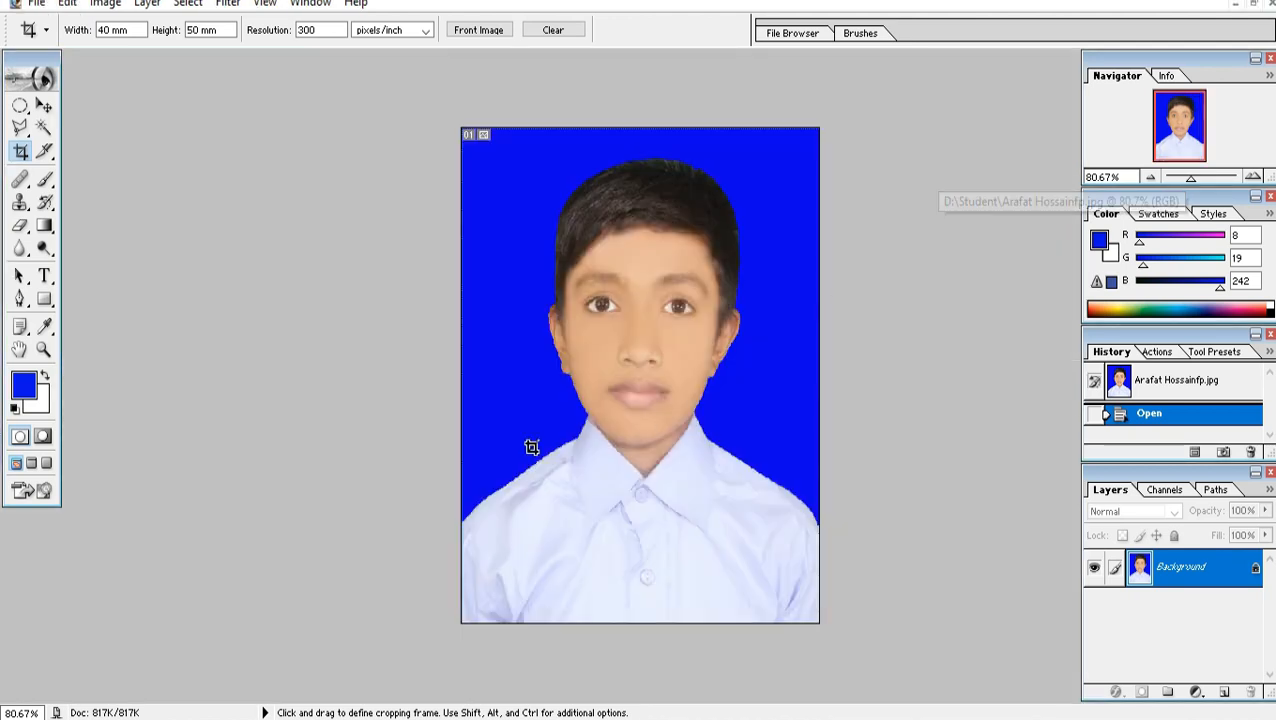
- Start a Polygonal Lasso outline outside the blue-background portrait, following the shoulder and the shirt collar around the neckline
left_click(21, 131)
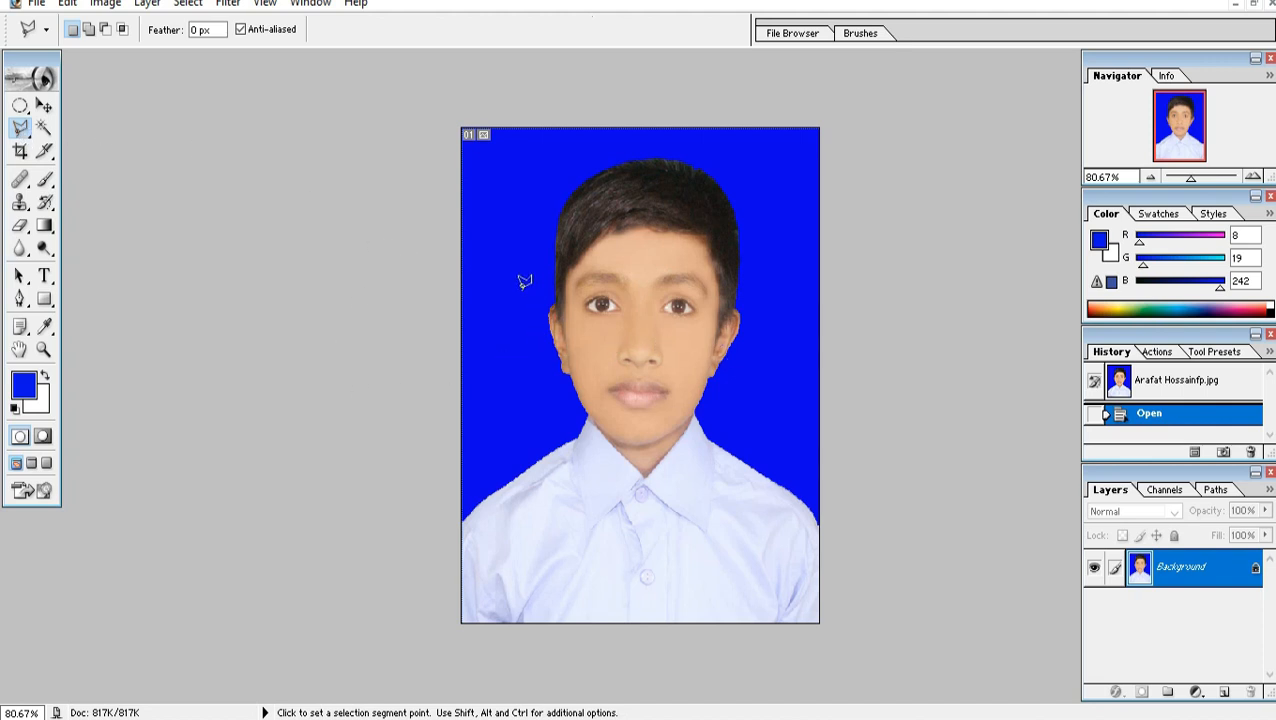
left_click(401, 370)
left_click(432, 529)
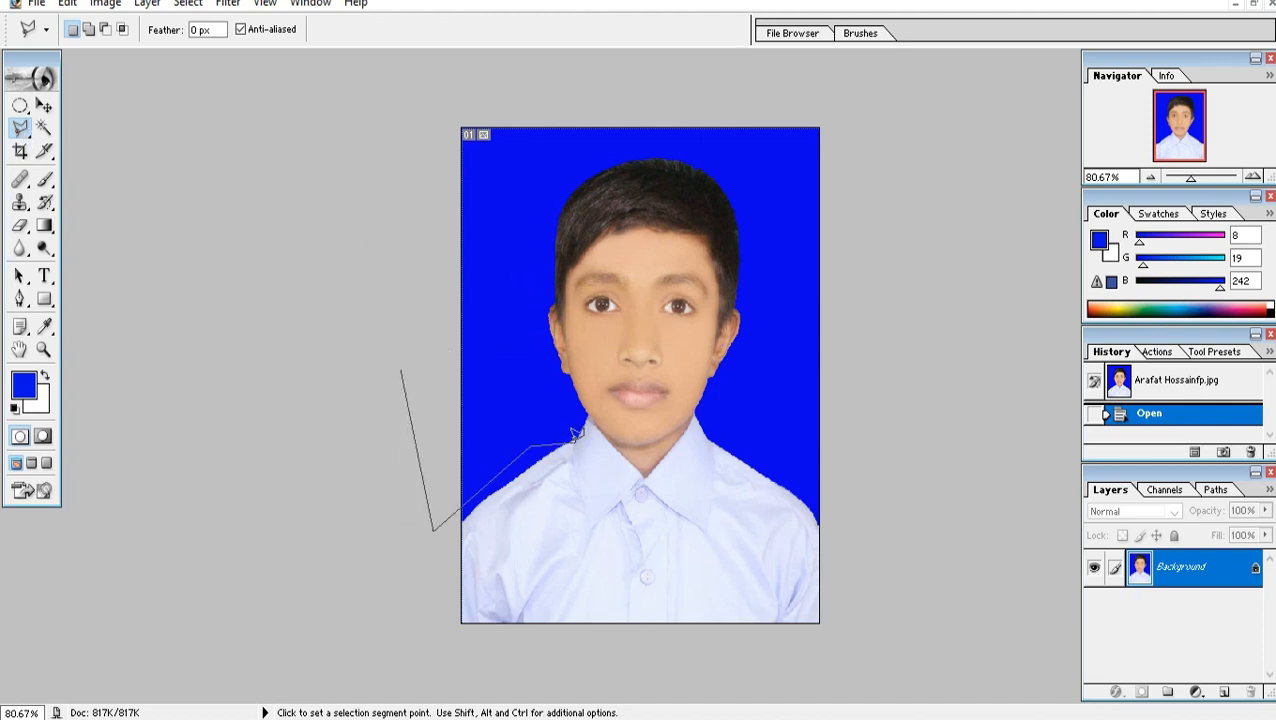
key("ctrl+plus")
key("ctrl+plus")
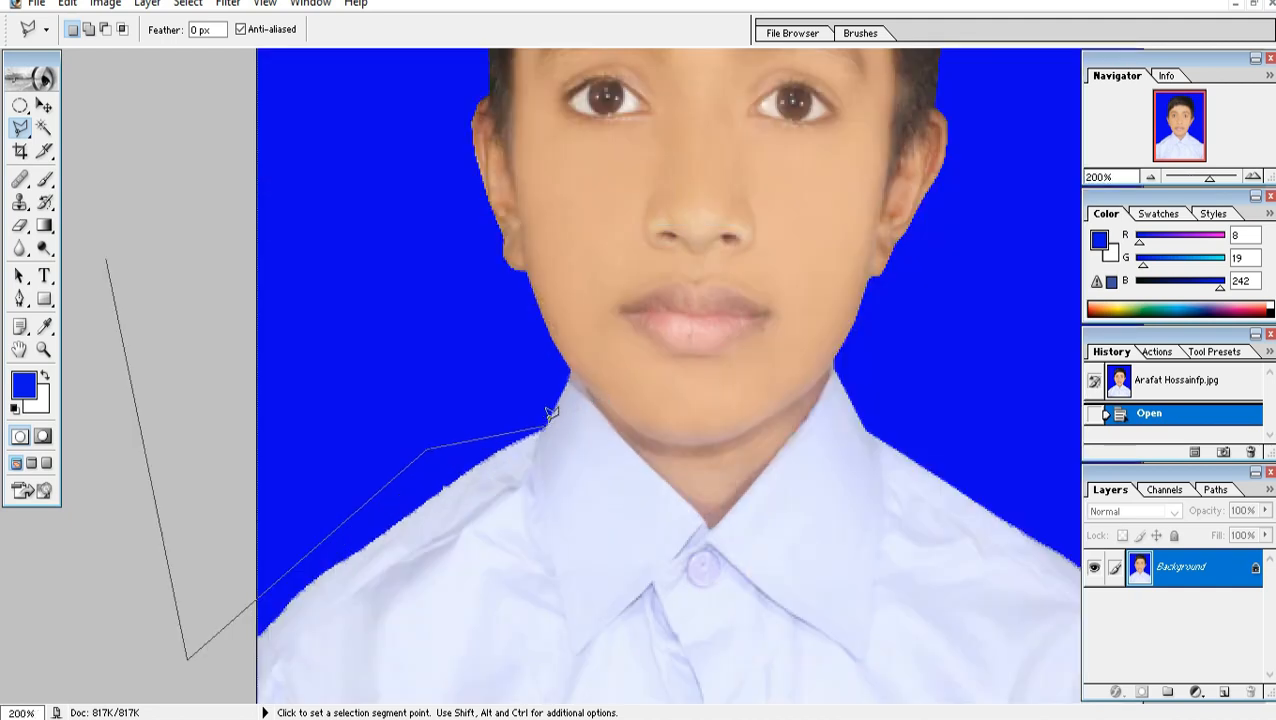
left_click(545, 426)
left_click(653, 457)
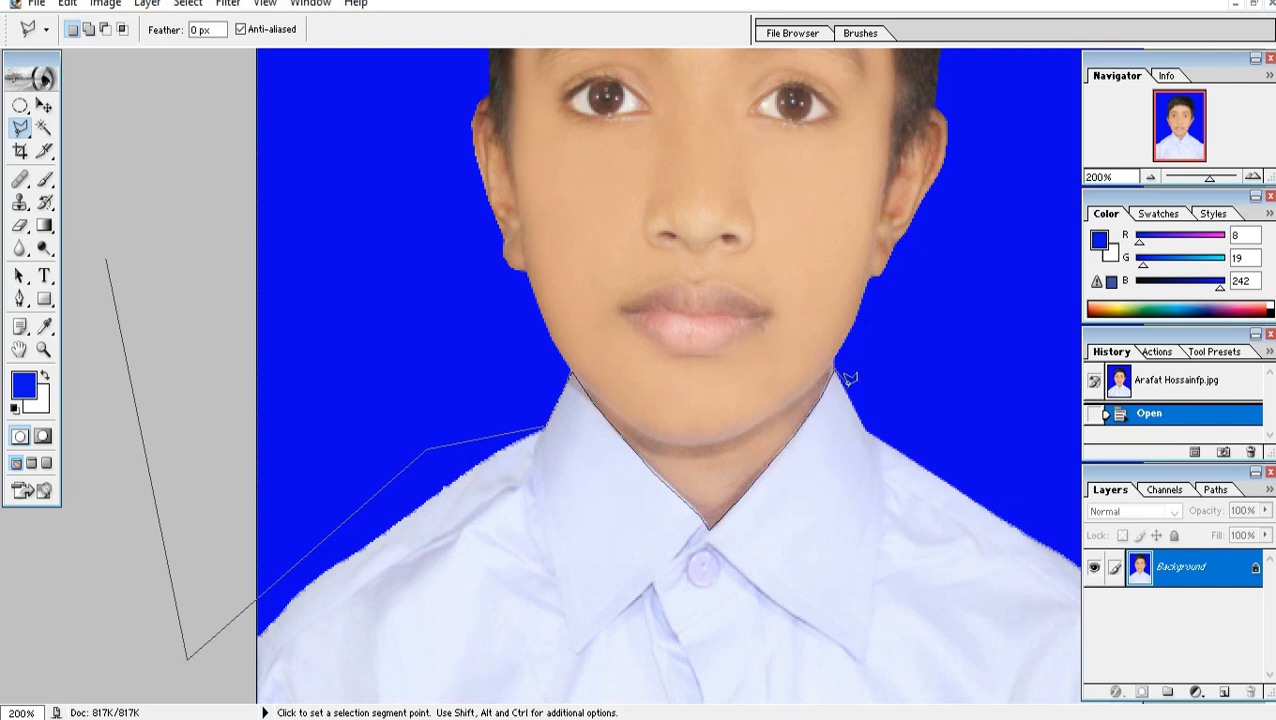
- Continue the lasso outline over the other shoulder and around below the image, closing it to select the whole white shirt
left_click(986, 466, "alt")
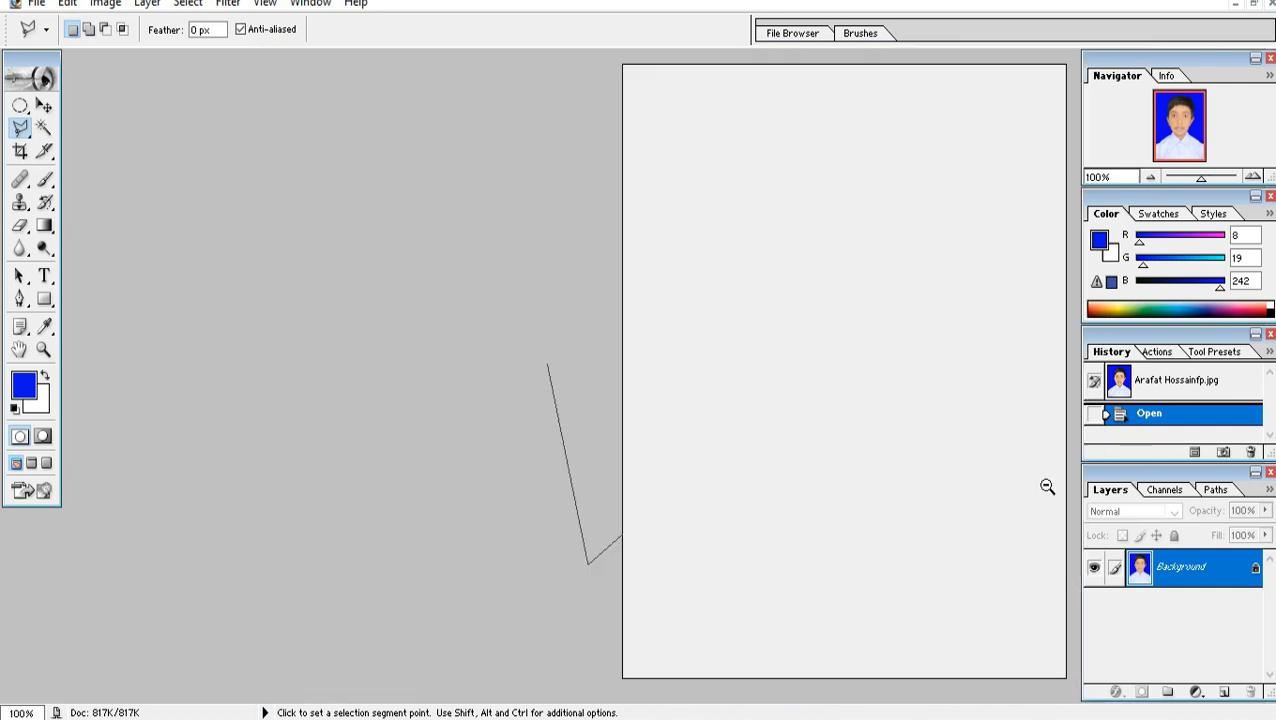
left_click(1046, 488, "alt")
left_click(1072, 498, "alt")
left_click(1074, 504)
left_click(1057, 617)
left_click(902, 634)
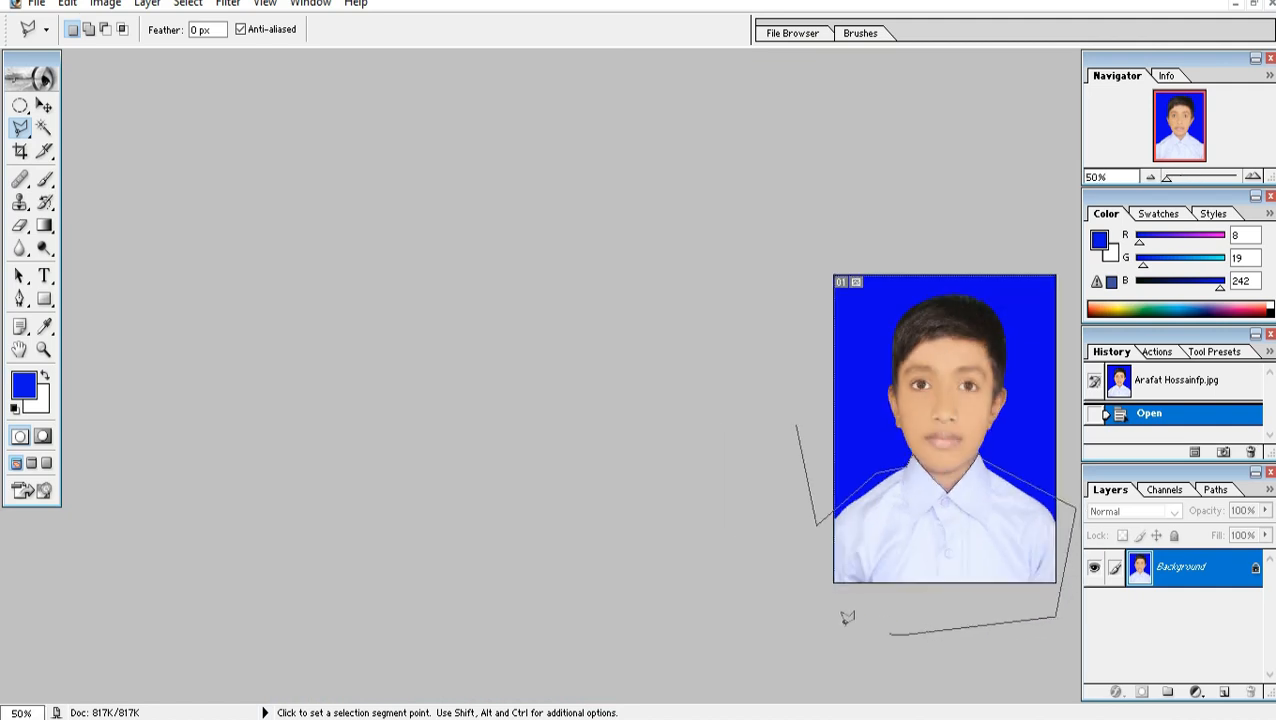
left_click(812, 606)
left_click(771, 524)
left_click(766, 446)
left_click(800, 415)
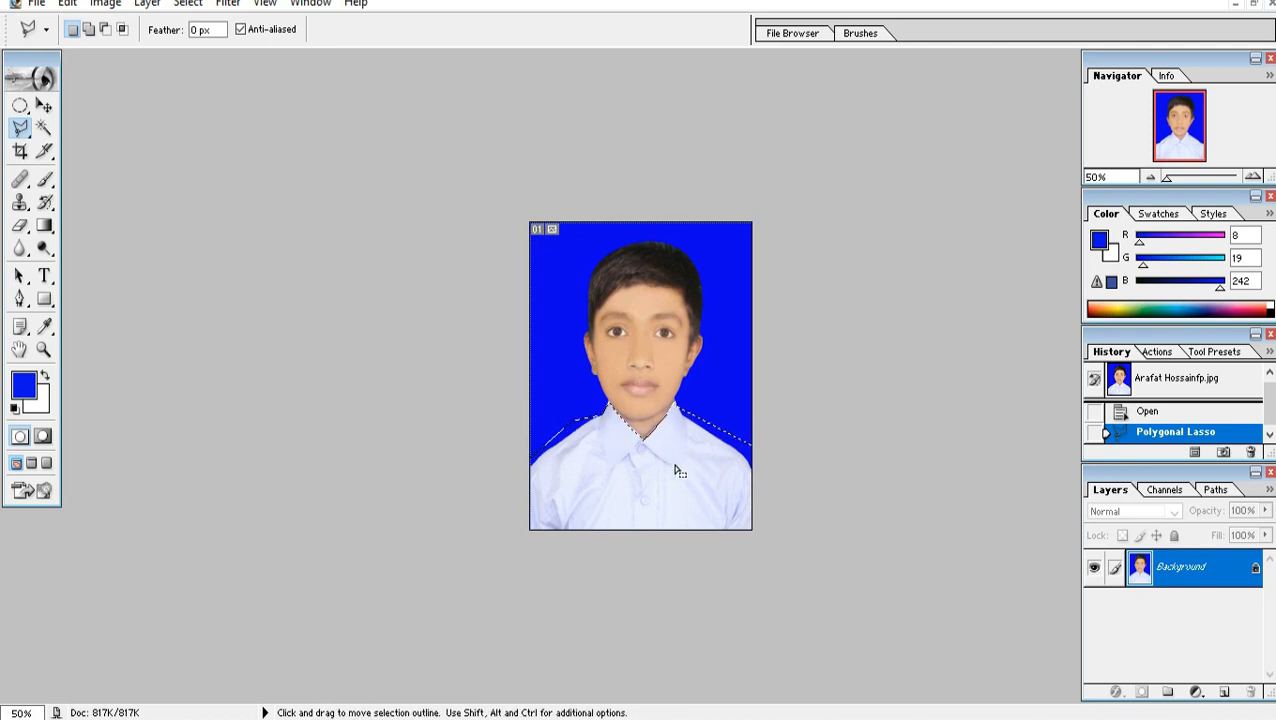
- Create a new A4 document, 210 x 297 mm at 300 pixels/inch, in RGB Color with white contents
left_click(1255, 5)
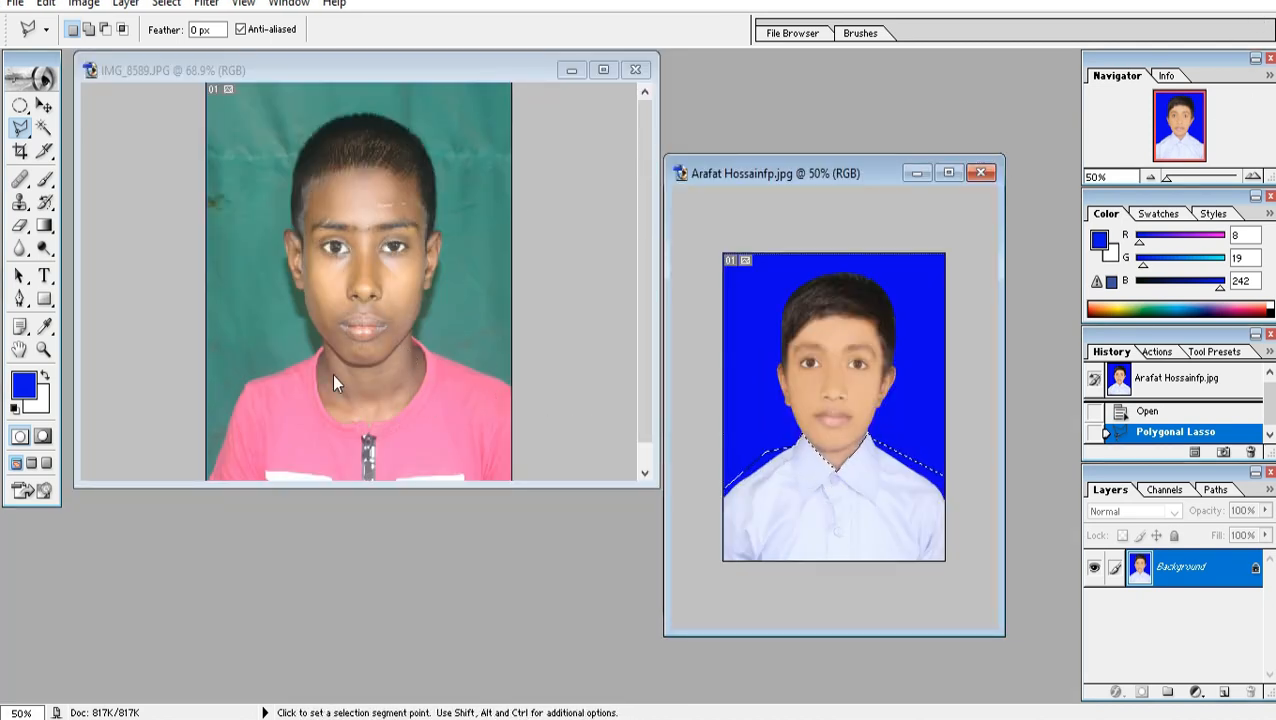
left_click(16, 5)
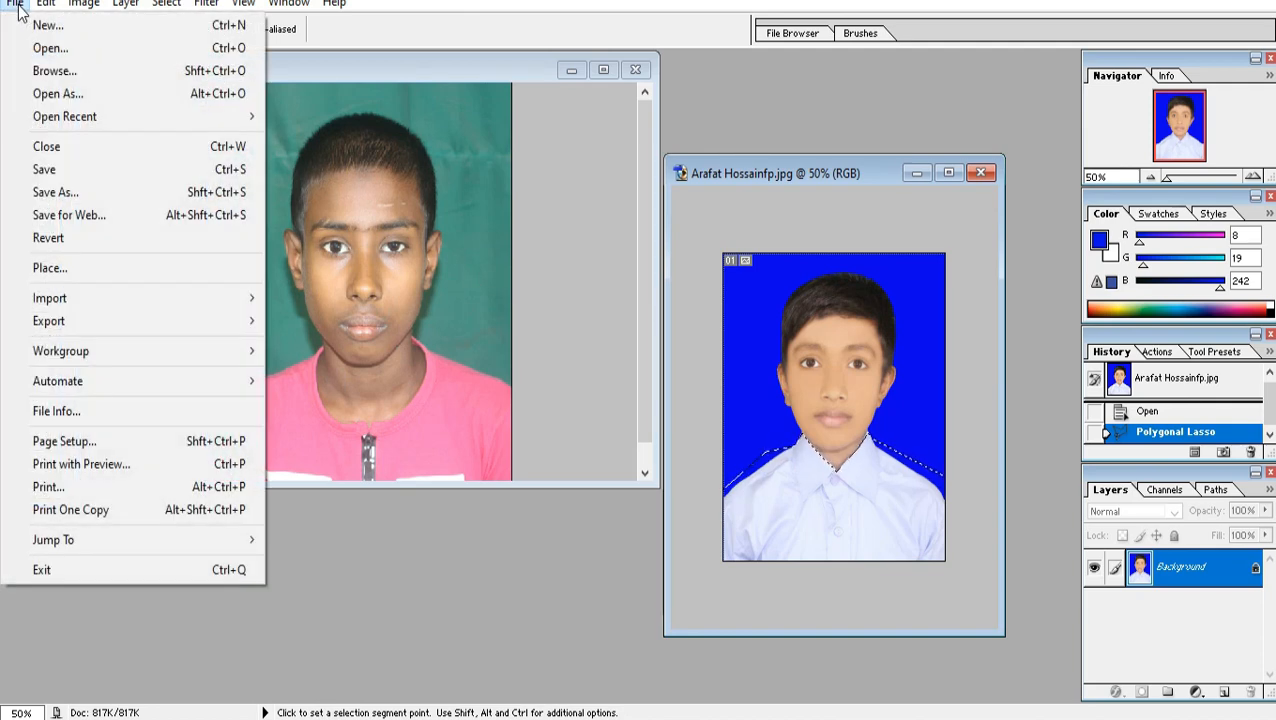
left_click(47, 27)
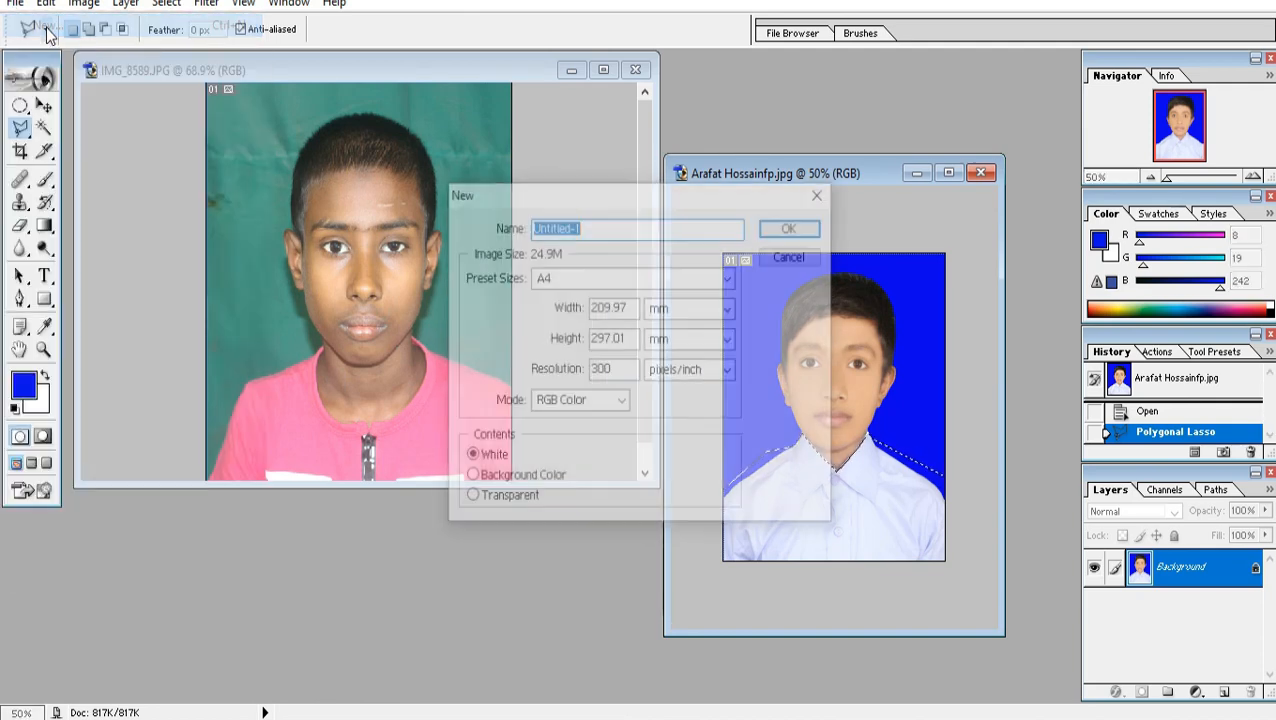
left_click(556, 280)
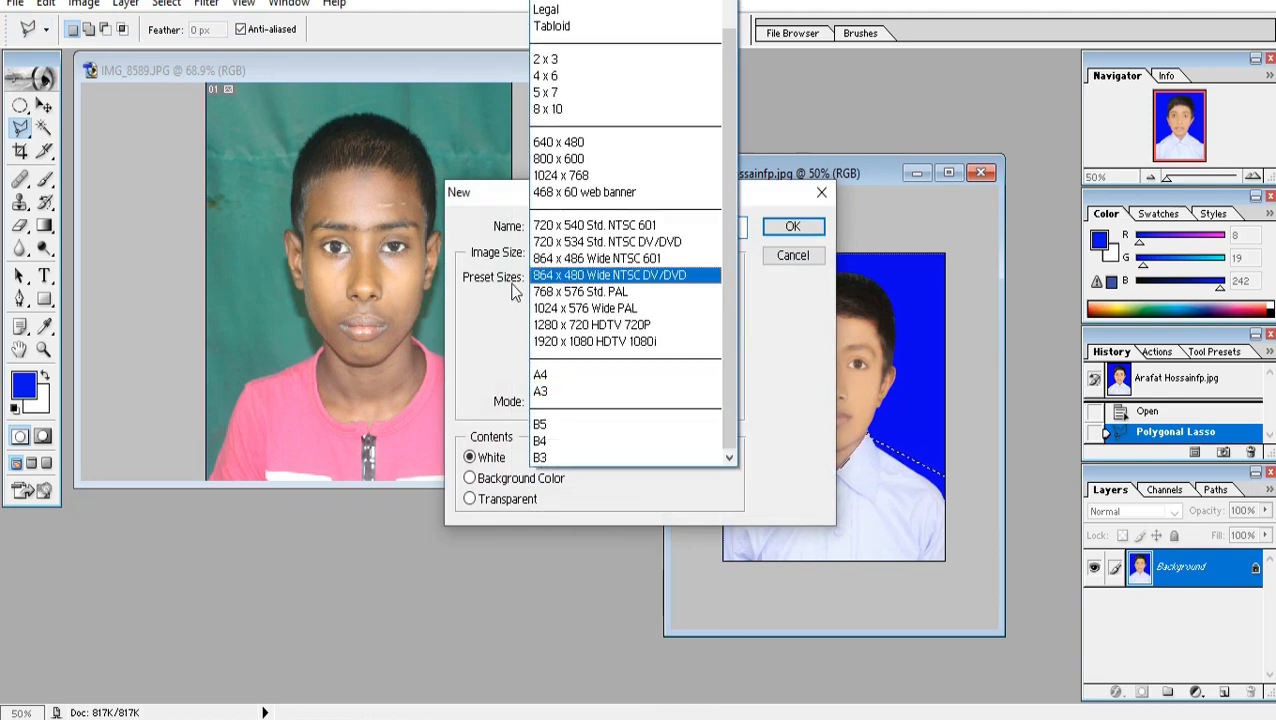
left_click(577, 375)
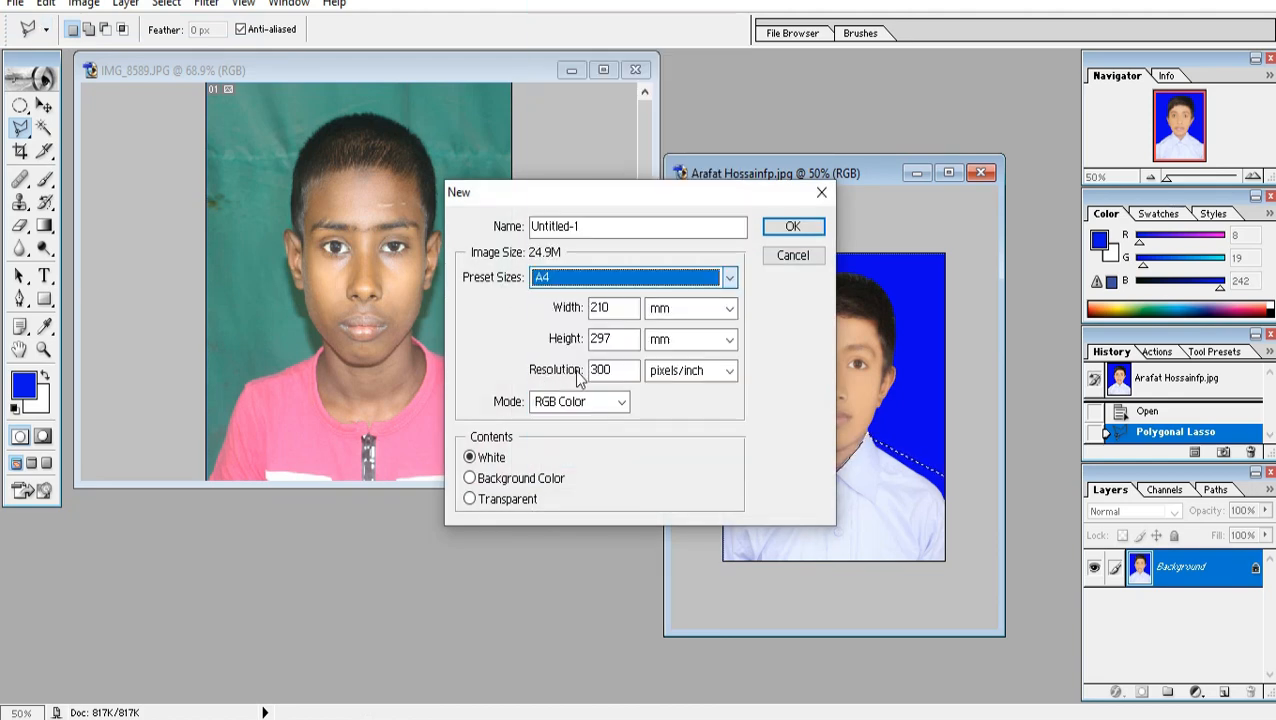
left_click(795, 225)
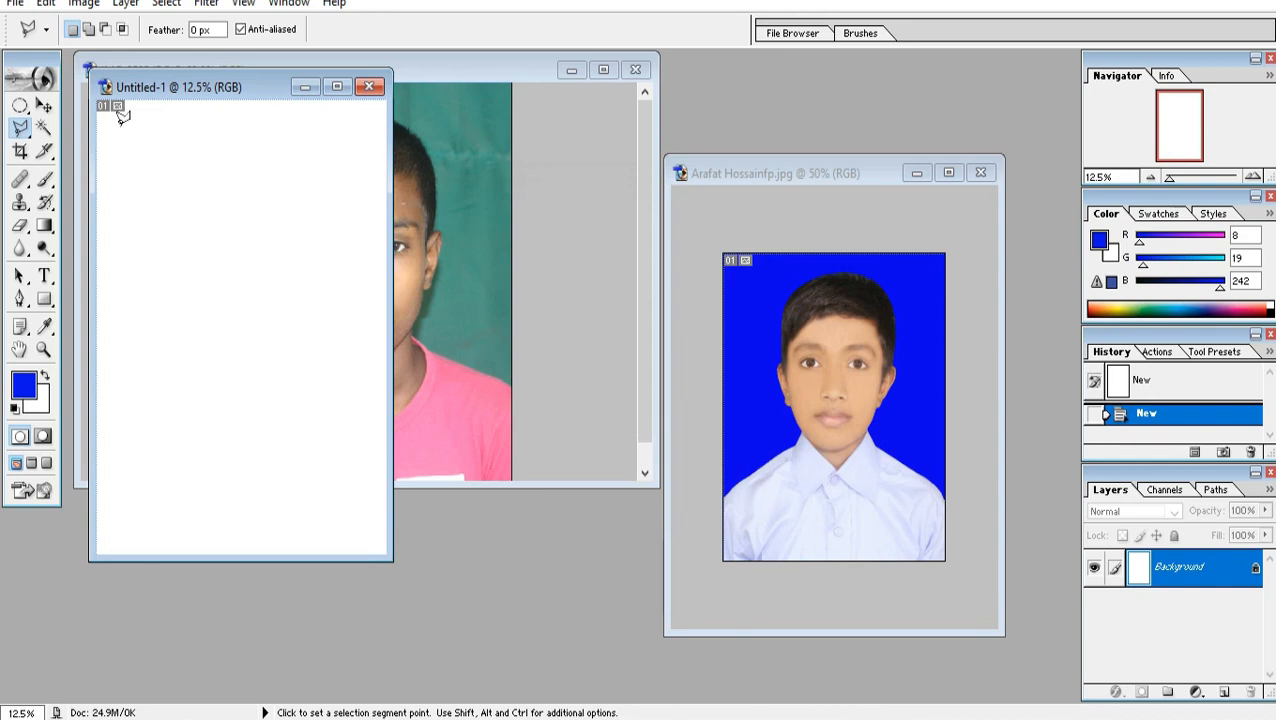
- Copy the cropped green-background portrait into the blank A4 document with the Move tool
left_click(43, 107)
left_click(474, 236)
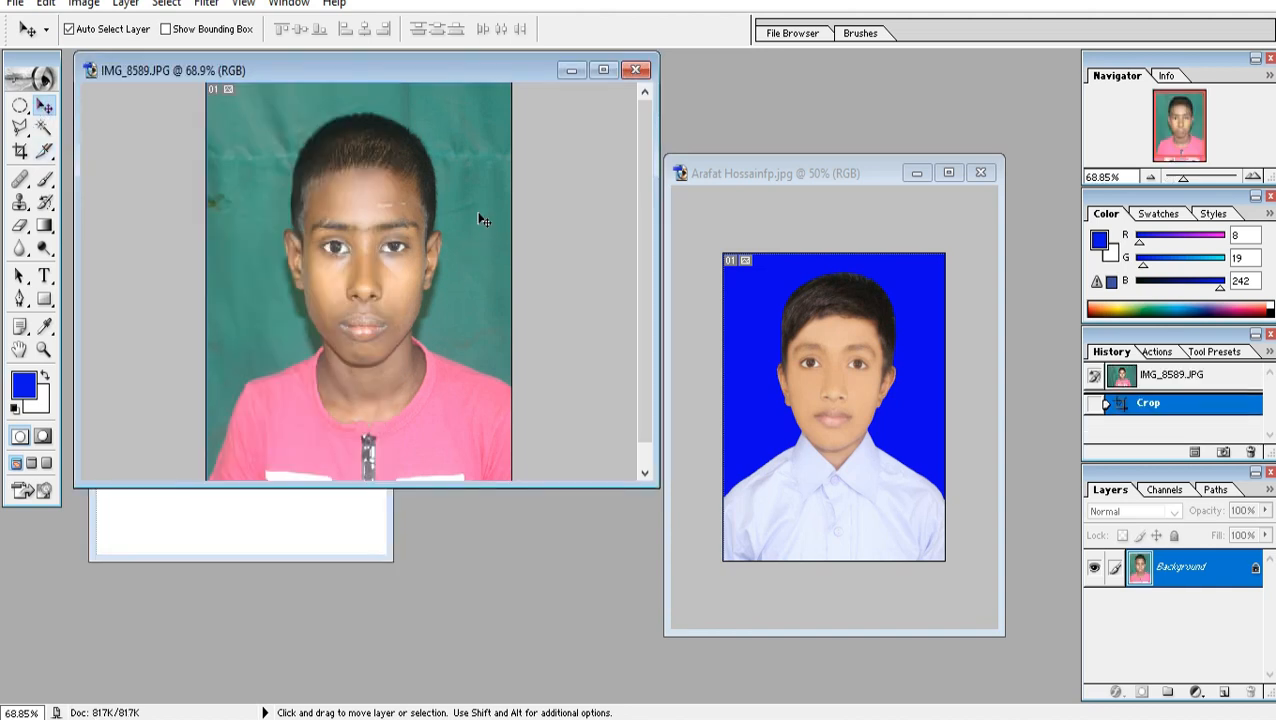
left_click_drag(437, 63, 837, 105)
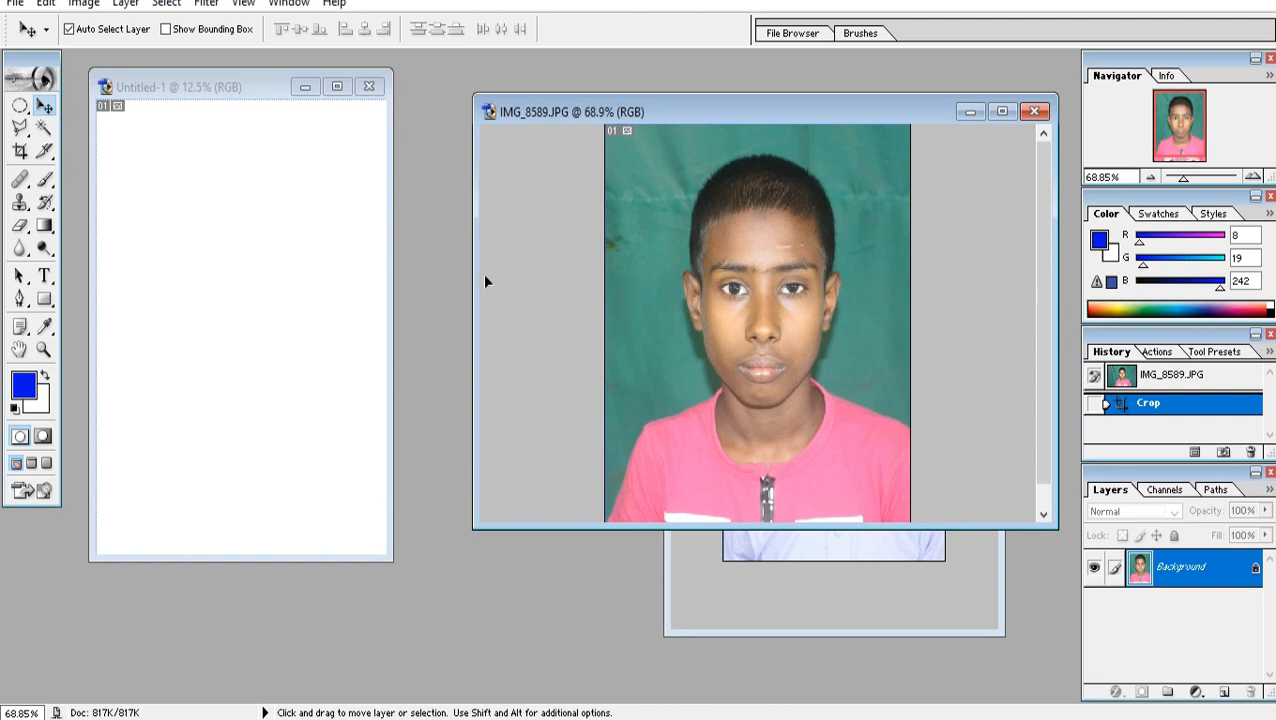
left_click_drag(485, 282, 190, 273)
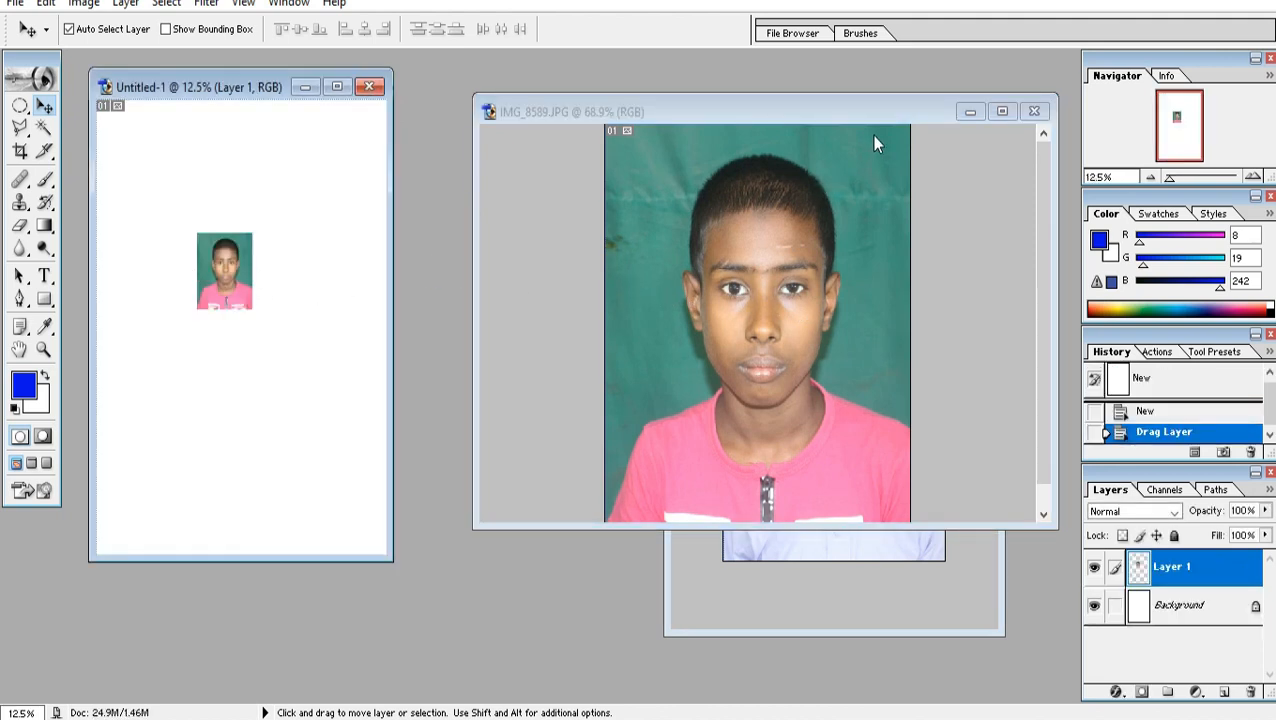
- Copy the selected white shirt into the A4 document, placing it over the boy's pink shirt
left_click(510, 435)
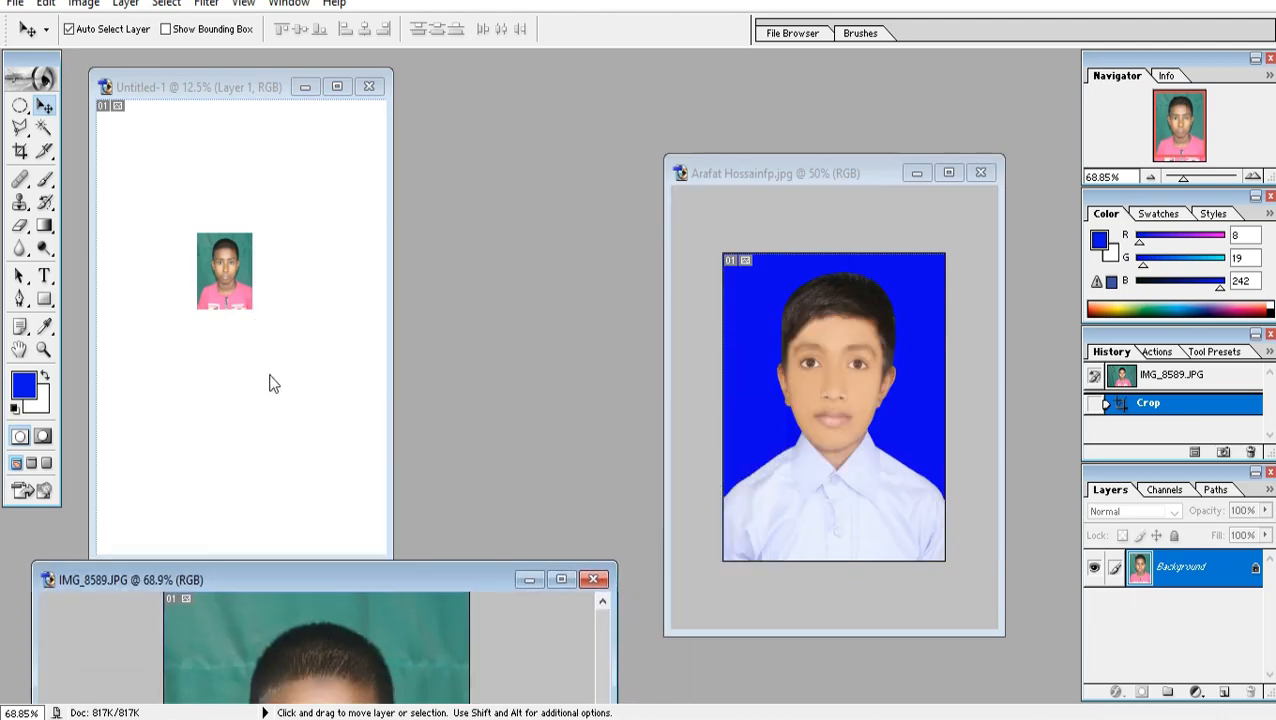
left_click(795, 508)
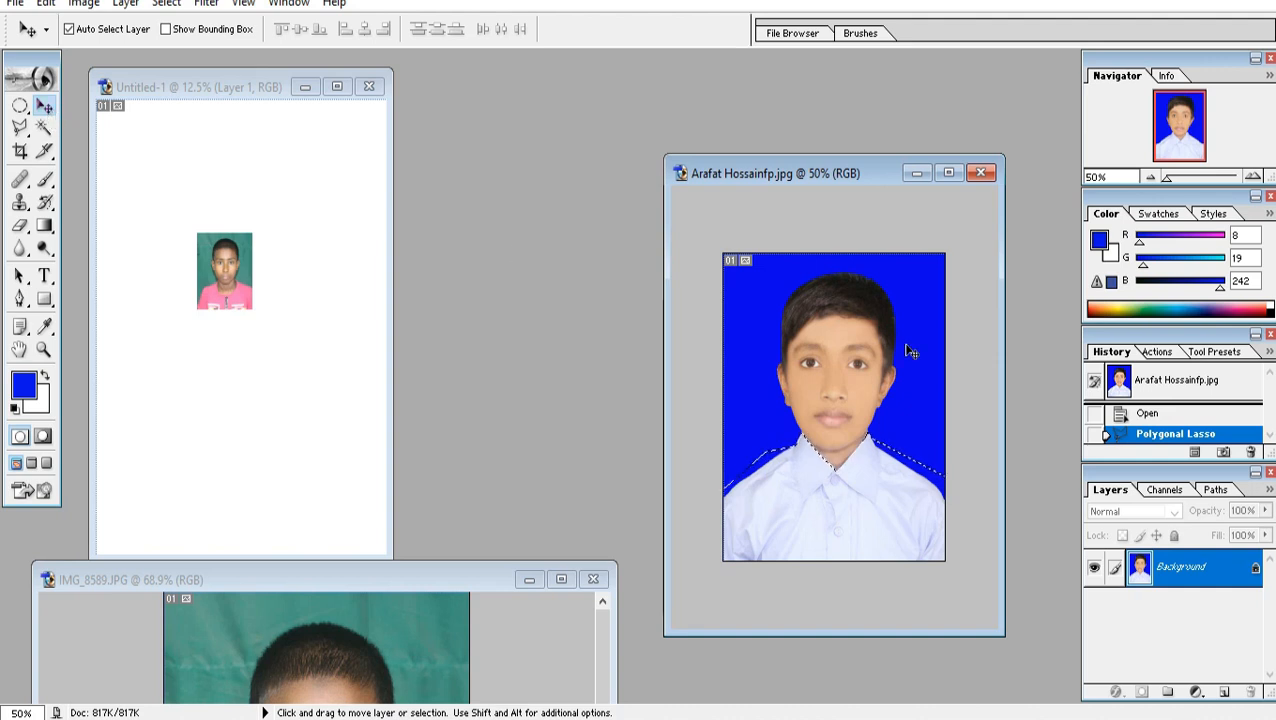
mouse_move(881, 514)
left_mouse_down()
mouse_move(572, 396)
mouse_move(384, 379)
mouse_move(214, 308)
mouse_move(219, 292)
left_mouse_up()
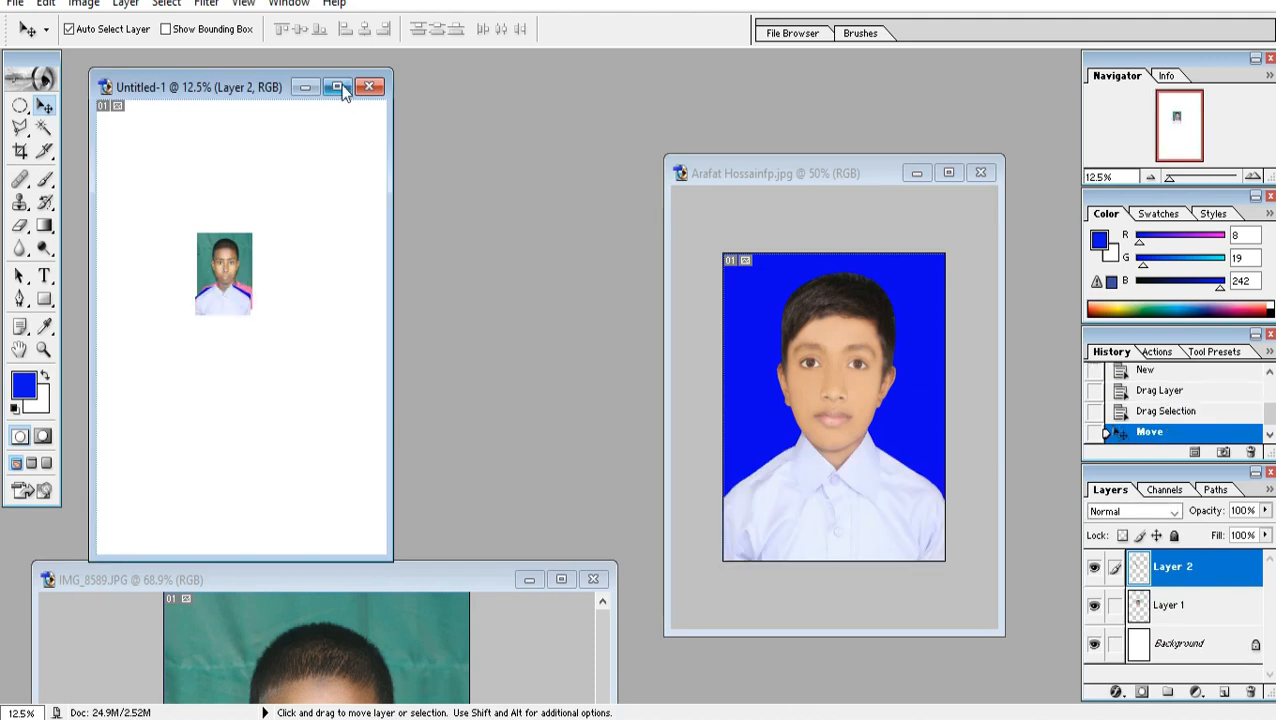
- Maximize the A4 document and align the white shirt layer with the portrait so the collar sits just beneath the chin
left_click(340, 88)
scroll(655, 452, "up", 4)
scroll(655, 452, "up", 6)
scroll(686, 525, "down", 3)
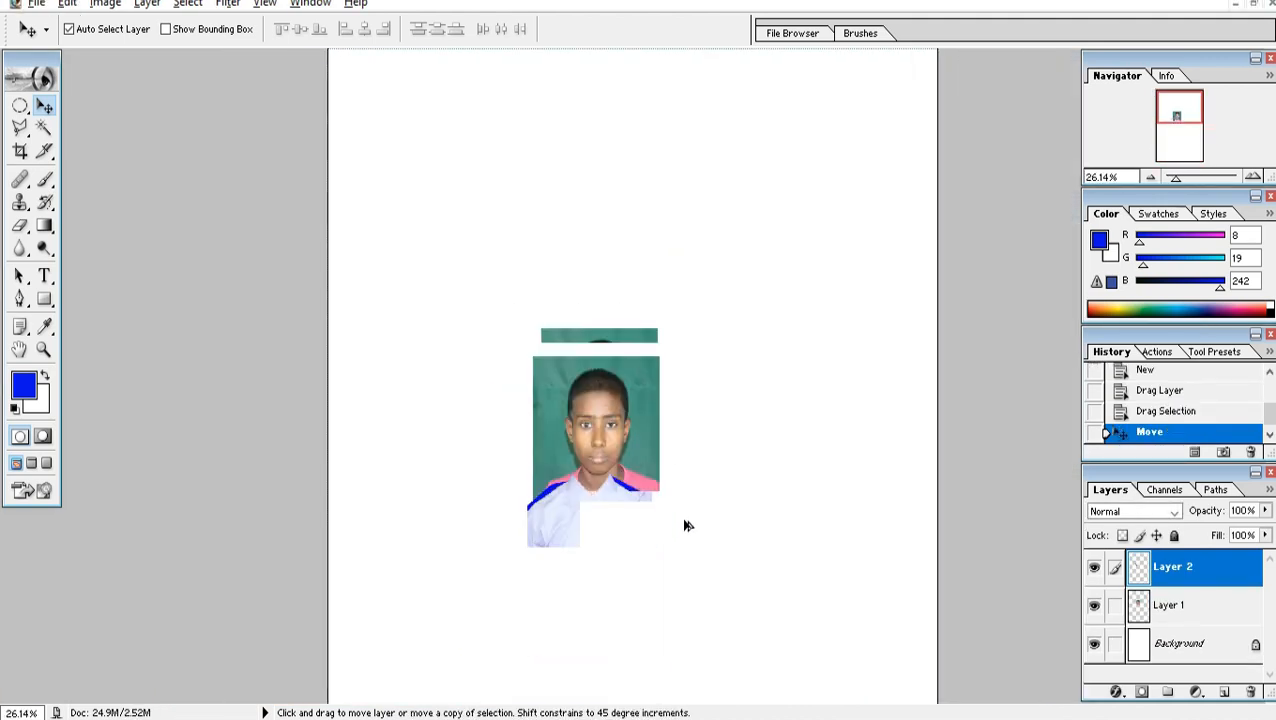
scroll(675, 456, "down", 5)
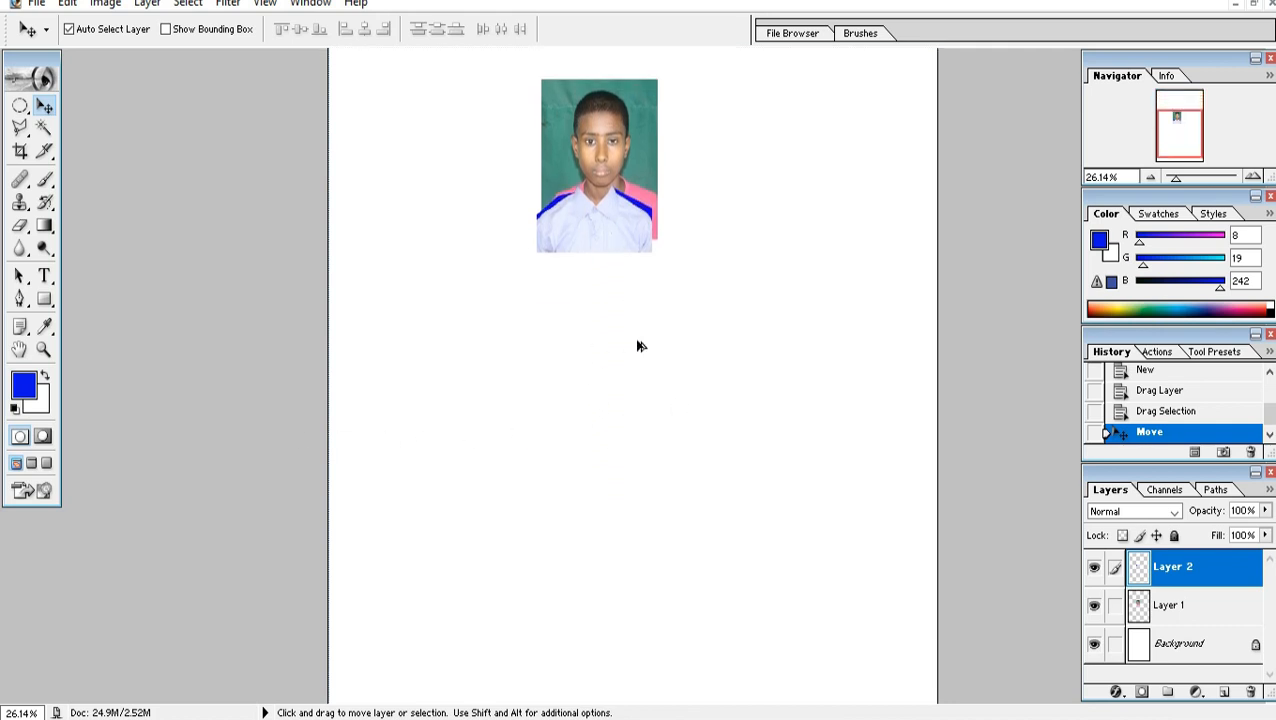
scroll(661, 447, "up", 3)
scroll(659, 515, "up", 1)
left_click_drag(583, 539, 587, 527)
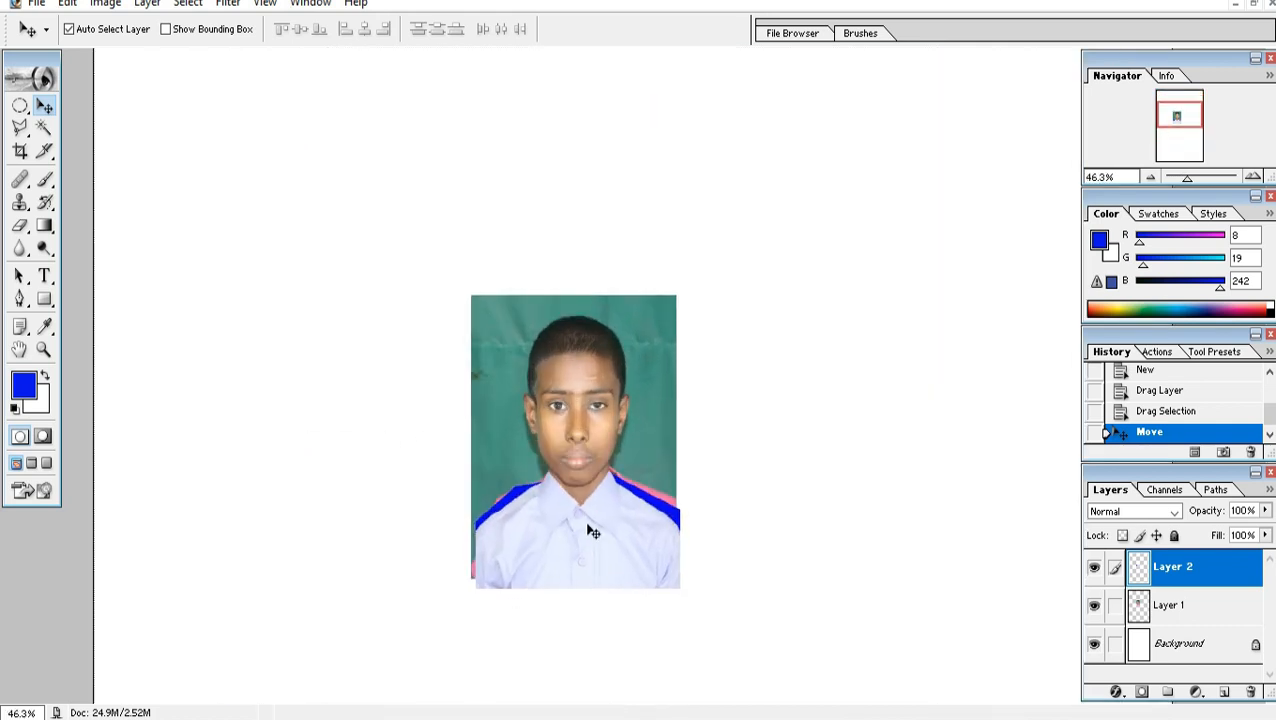
scroll(598, 541, "down", 3)
scroll(612, 513, "up", 3)
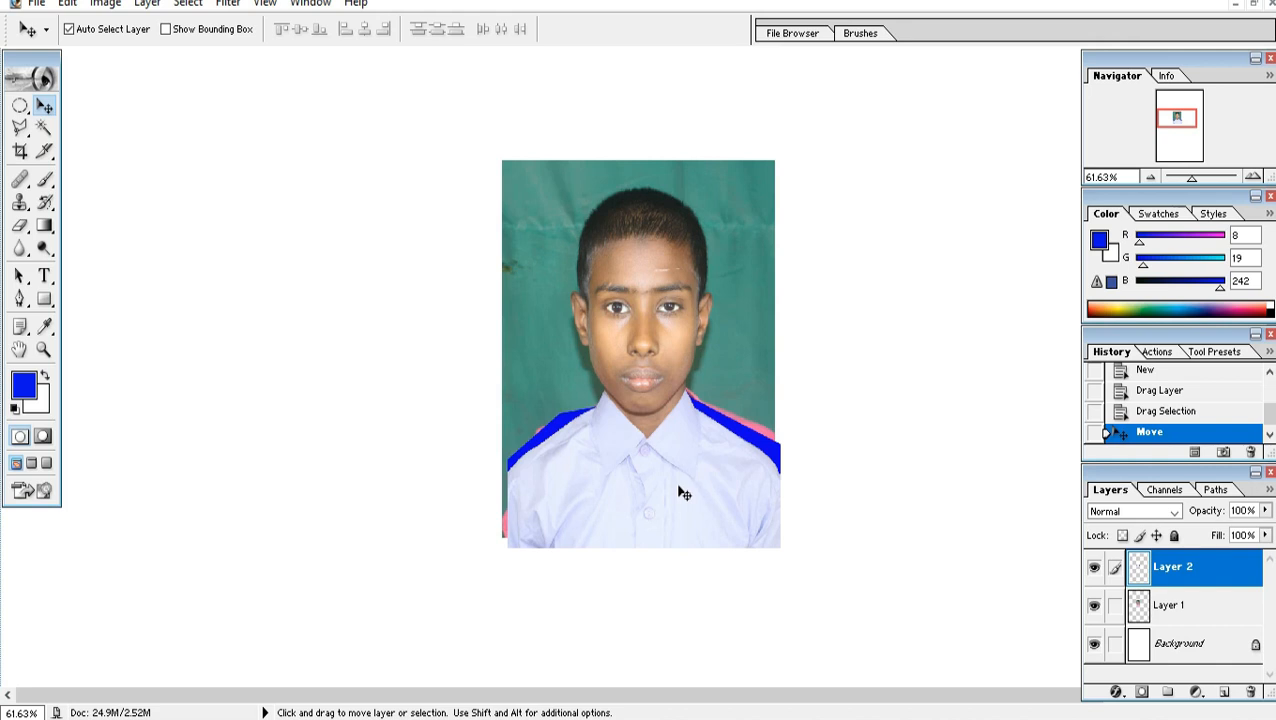
left_click_drag(679, 491, 682, 493)
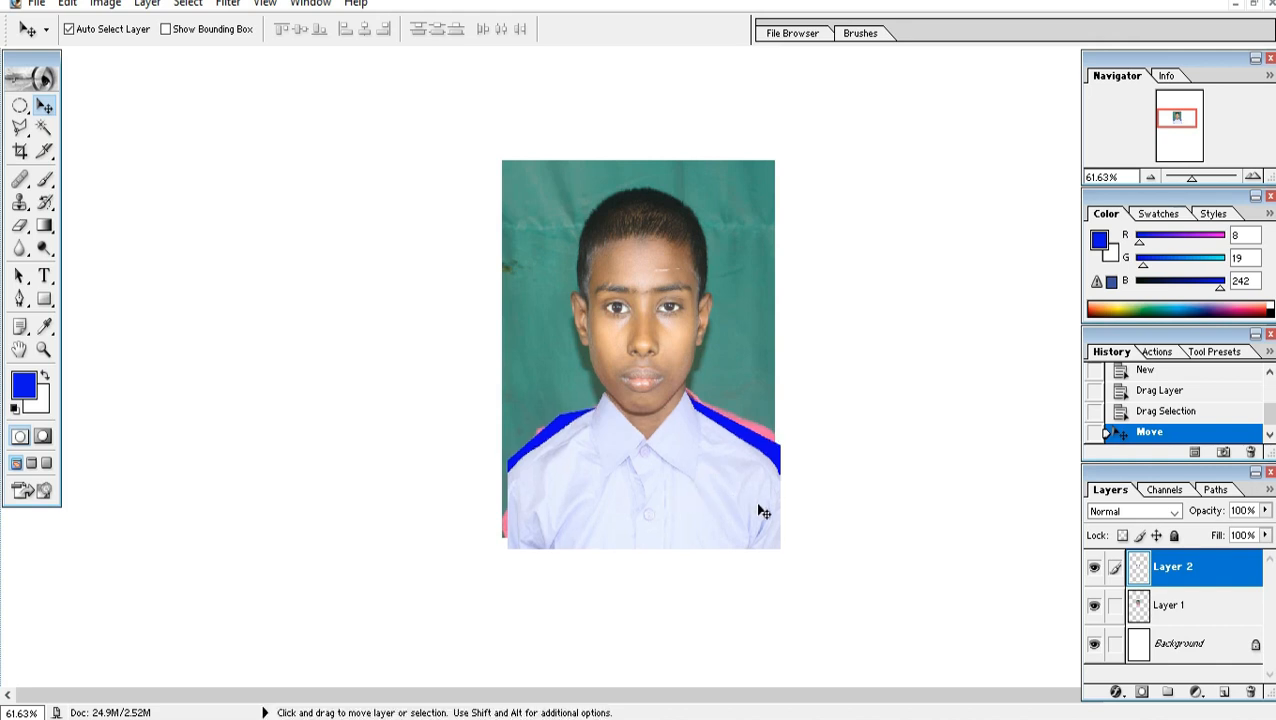
left_click_drag(772, 512, 773, 512)
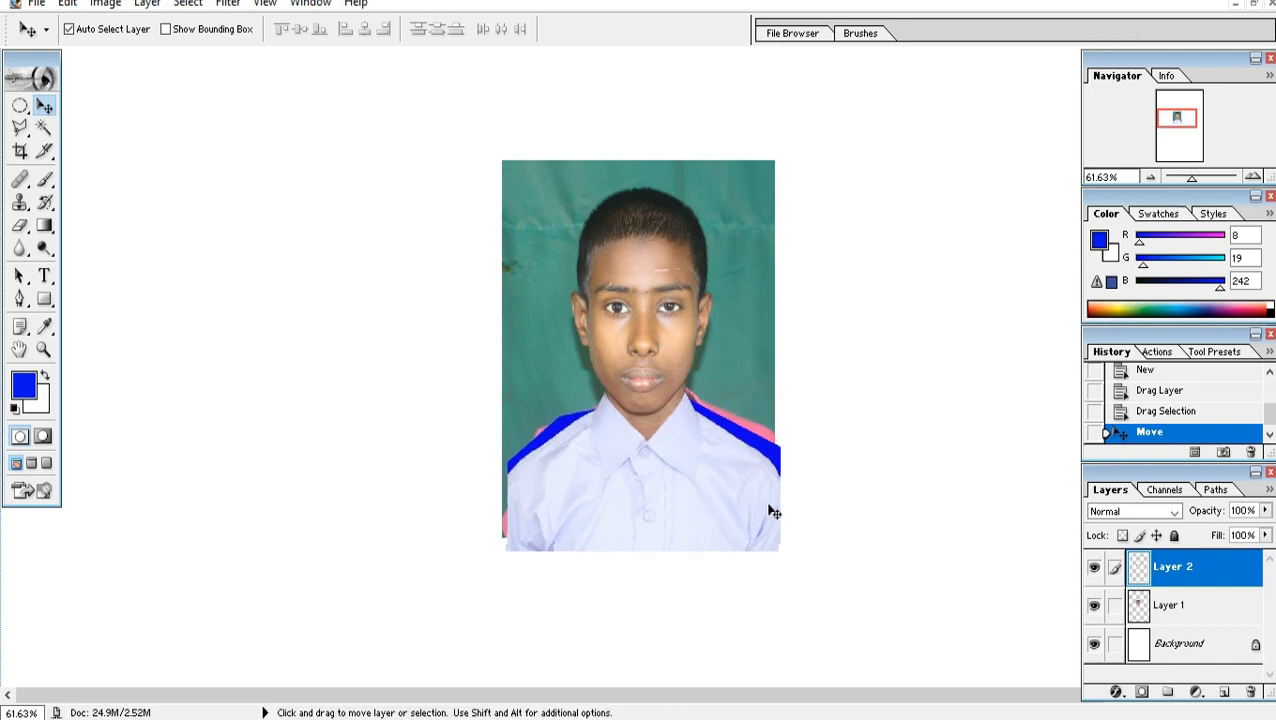
- Frame the portrait and white shirt with the Crop tool set to 40 x 50 mm at 300 pixels/inch
scroll(770, 510, "up", 1)
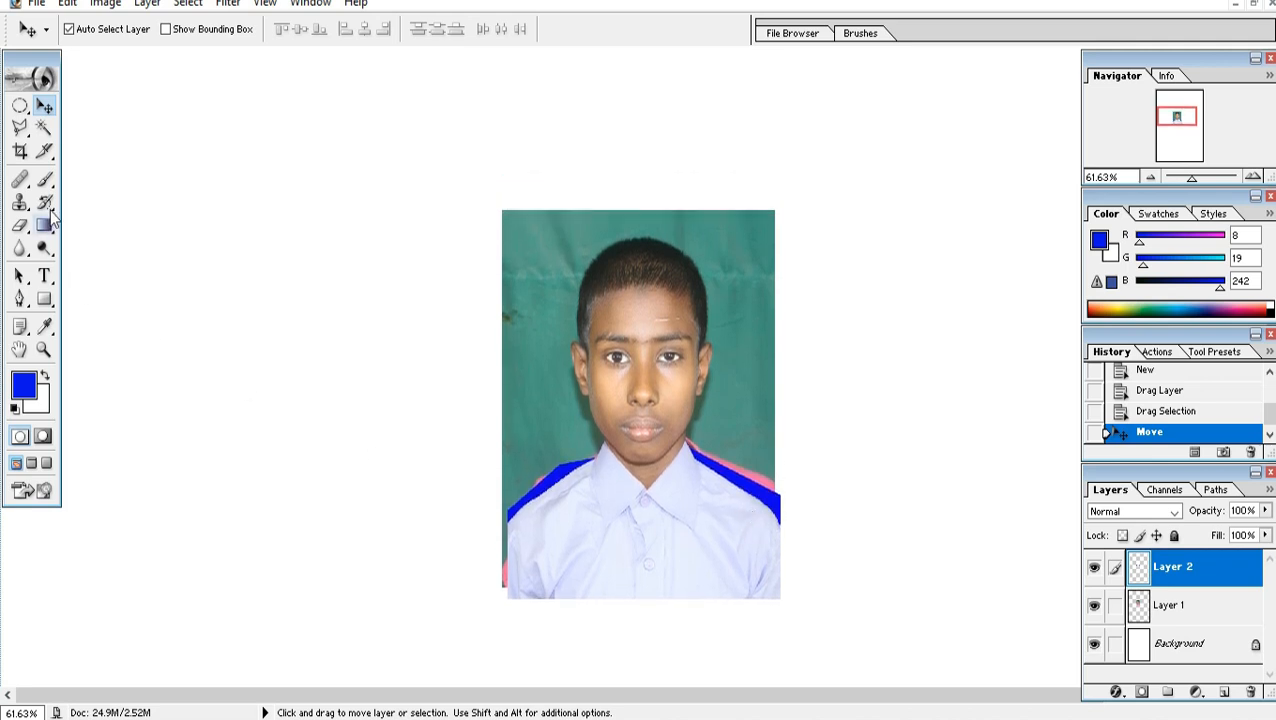
left_click(20, 152)
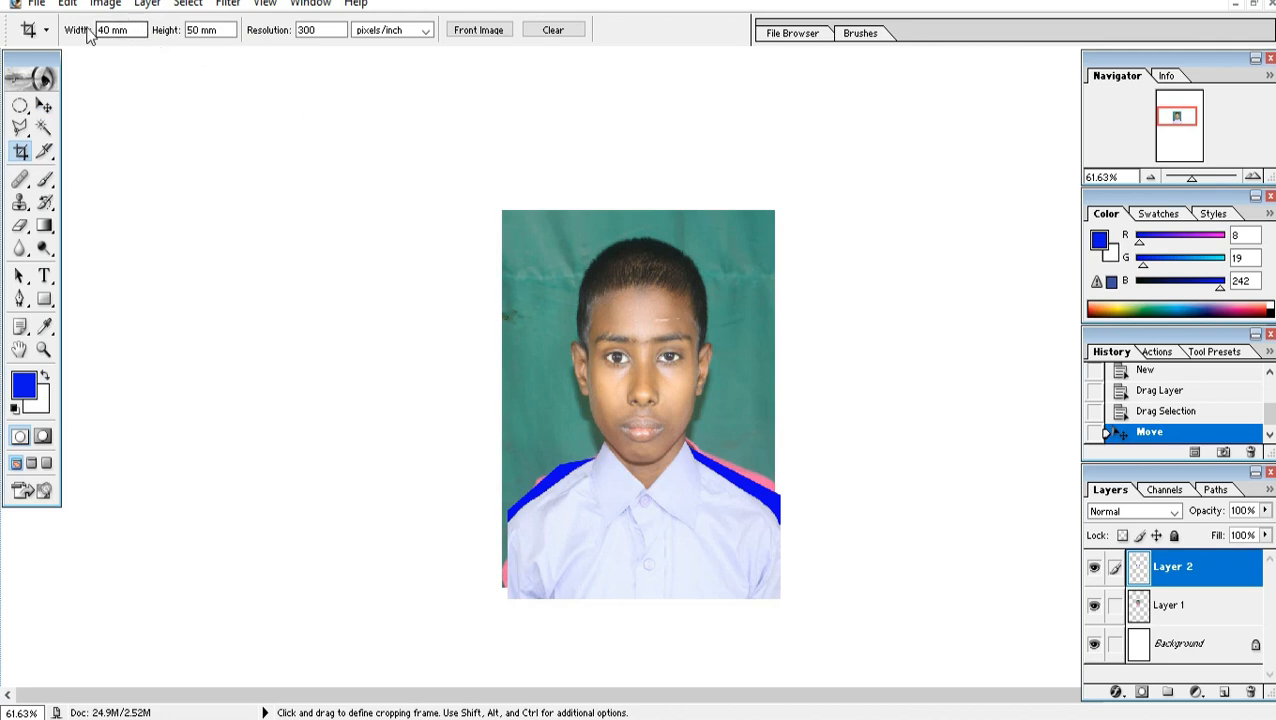
left_click_drag(138, 30, 112, 28)
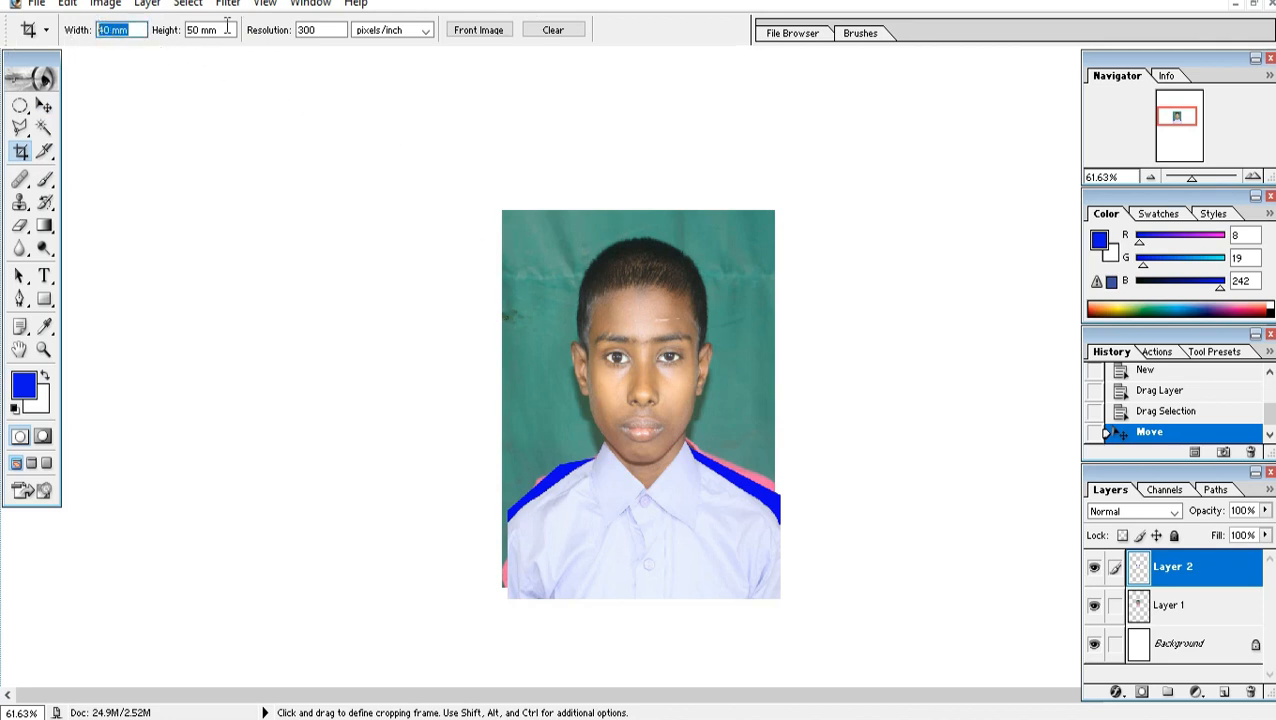
key("Tab")
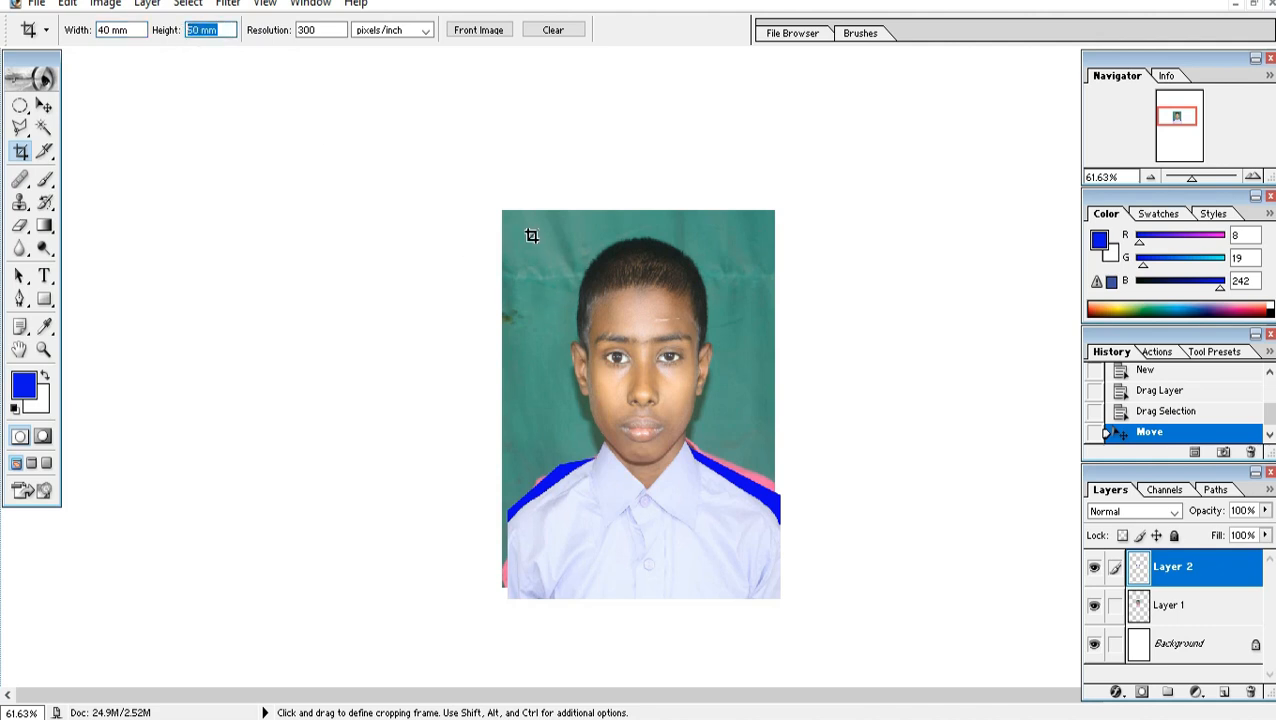
left_click(512, 225)
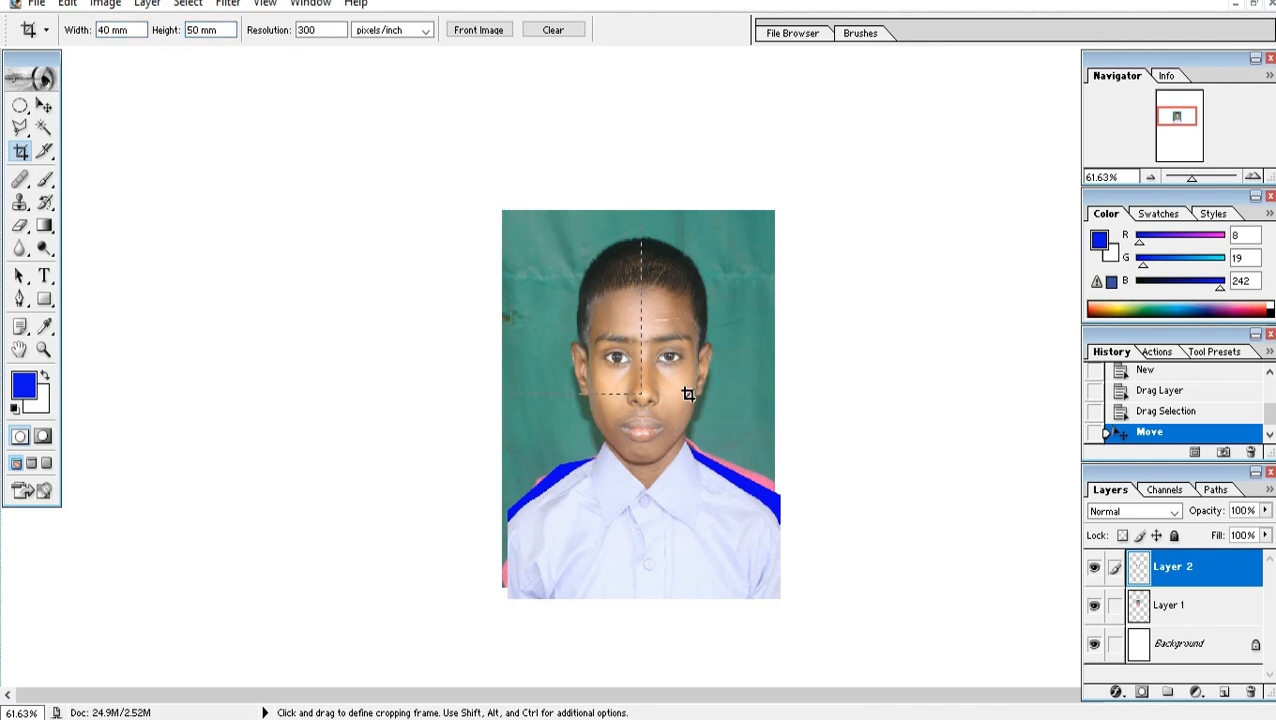
mouse_move(739, 456)
left_mouse_down()
mouse_move(811, 585)
mouse_move(783, 590)
mouse_move(800, 563)
left_mouse_up()
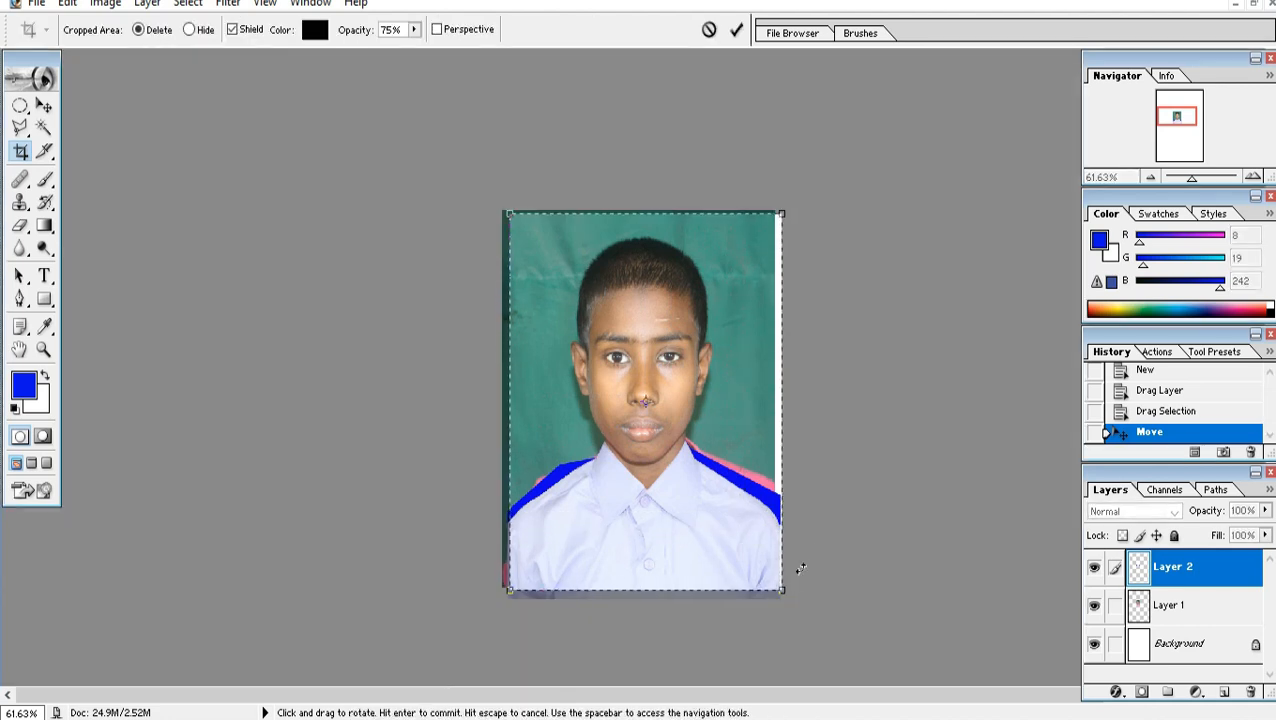
- Nudge the crop frame down to fit the head and shirt, and apply the crop
key("Down")
key("Down")
key("Down")
key("Down")
key("Down")
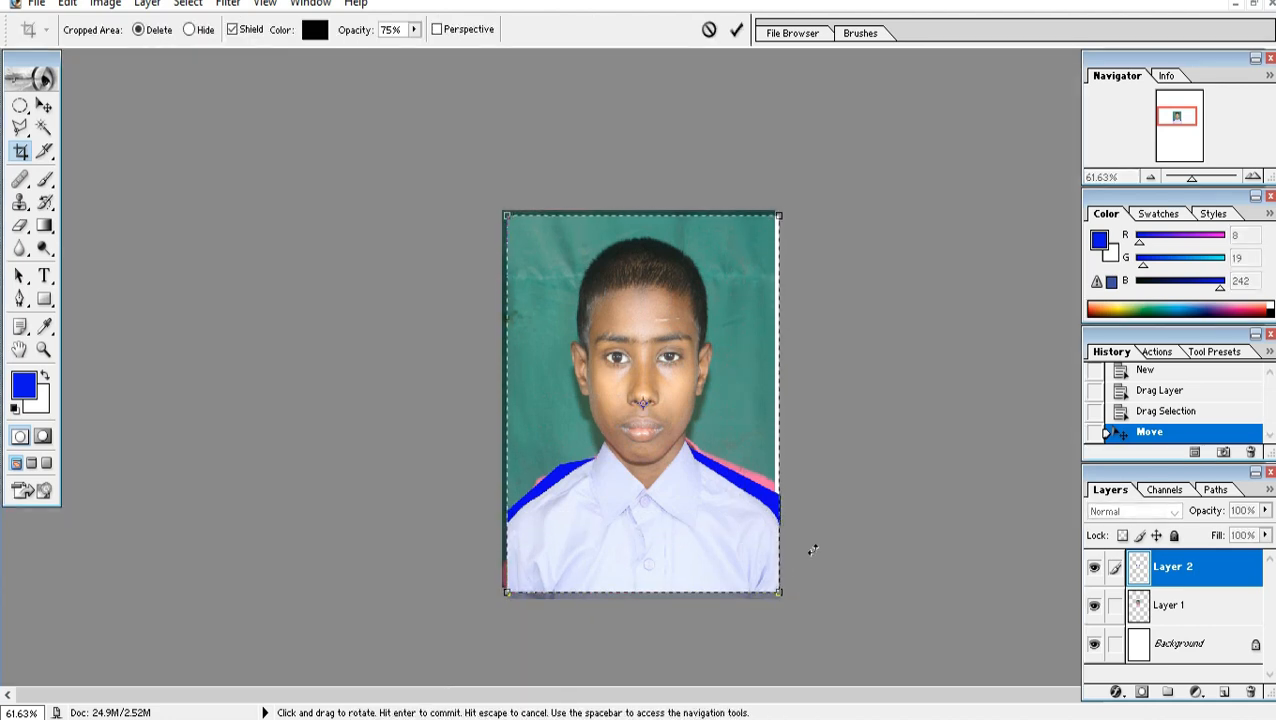
key("Return")
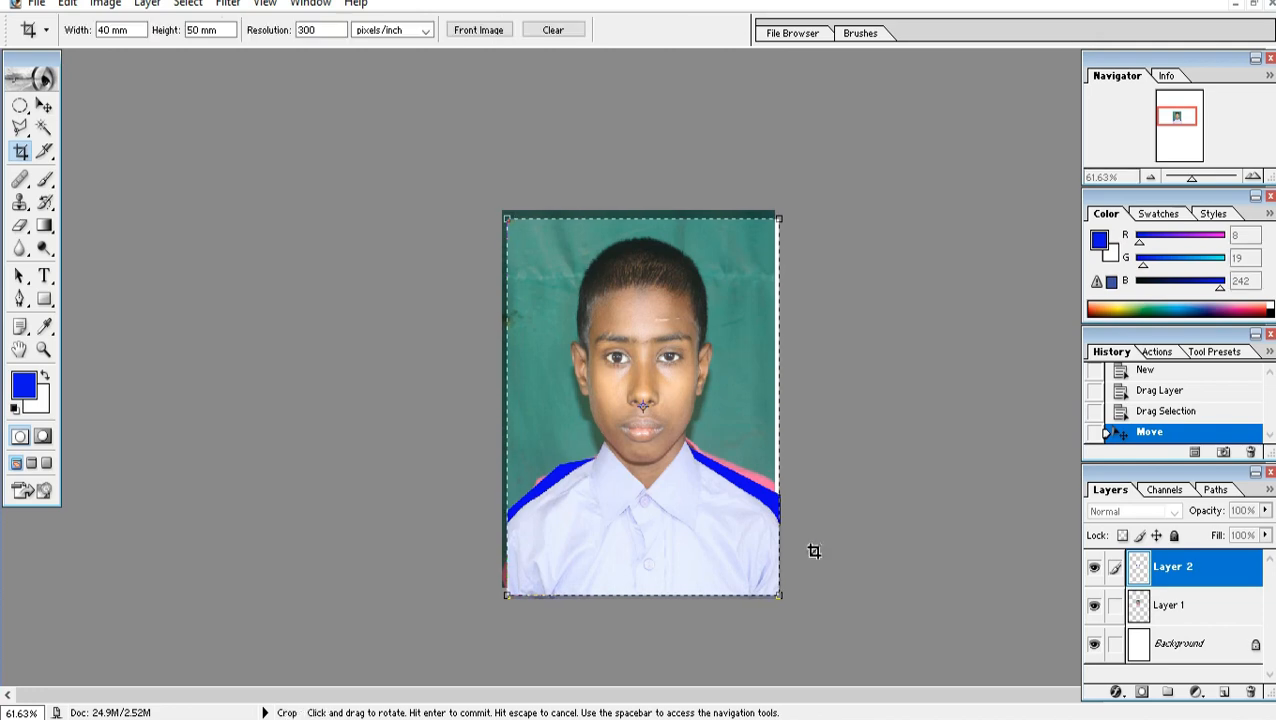
key("ctrl+0")
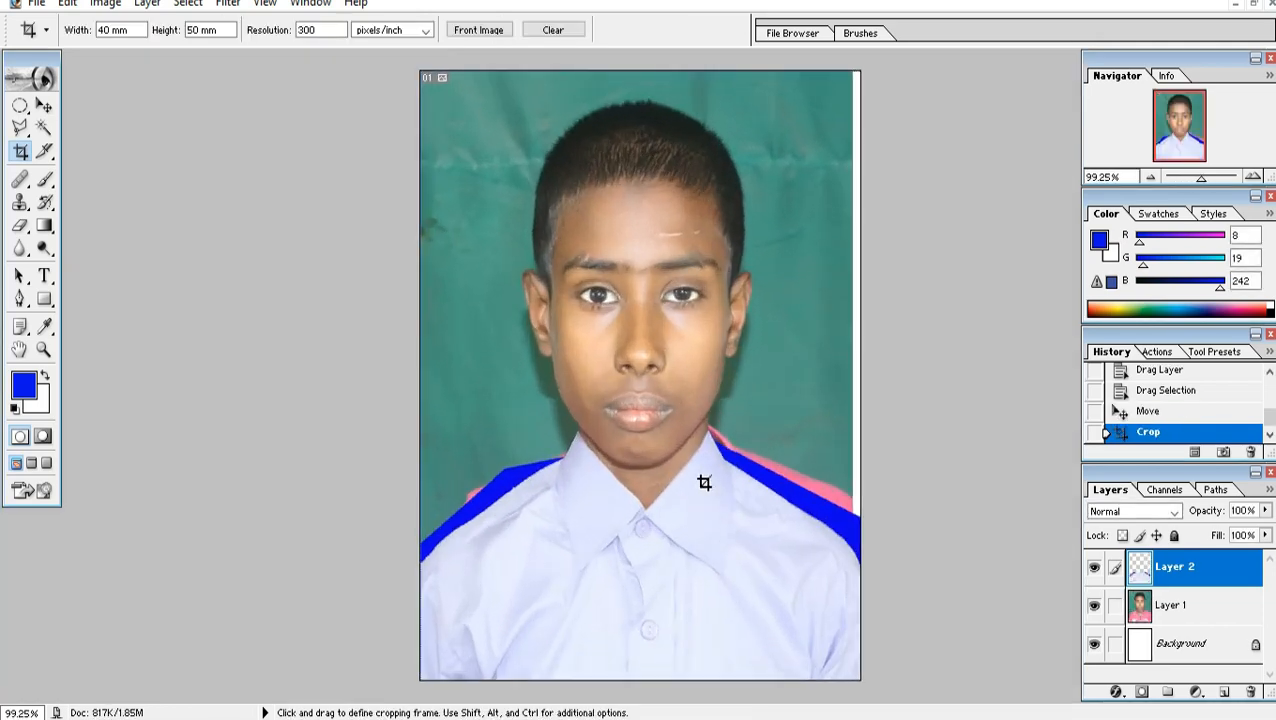
key("ctrl+minus")
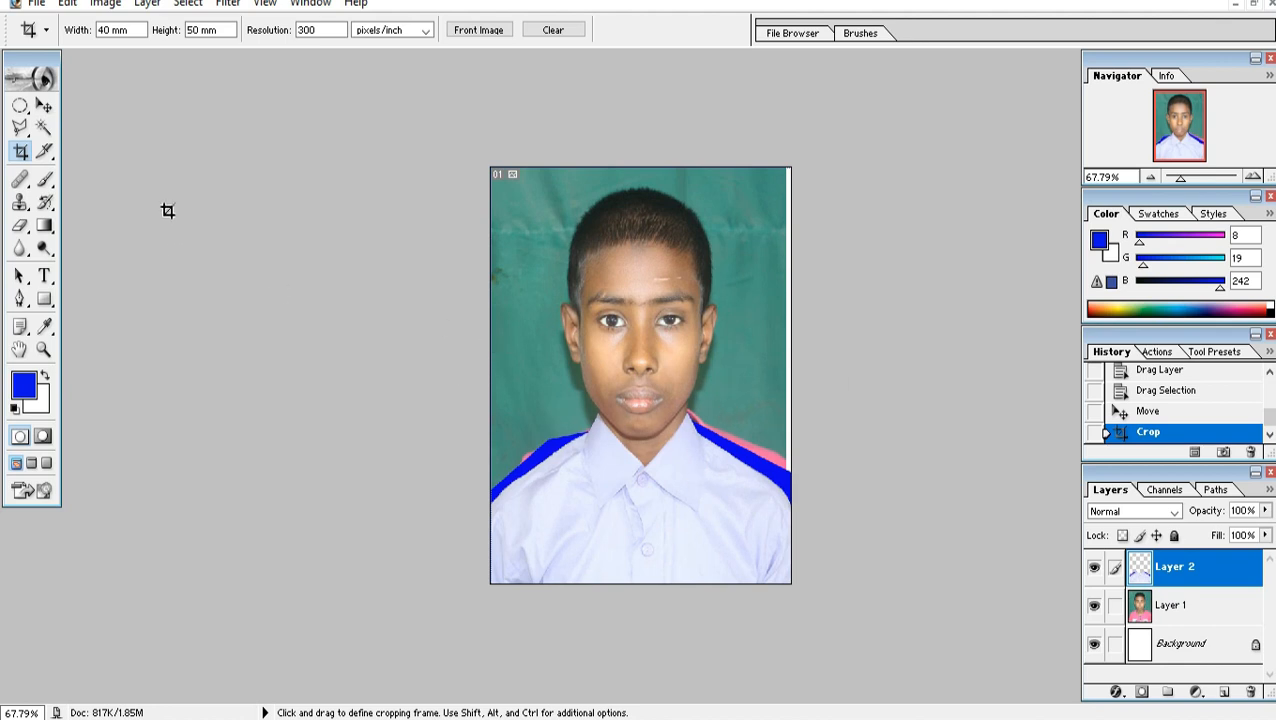
- Save the cropped composite to the Desktop as a JPEG named 145 with Maximum quality 12
left_click(36, 5)
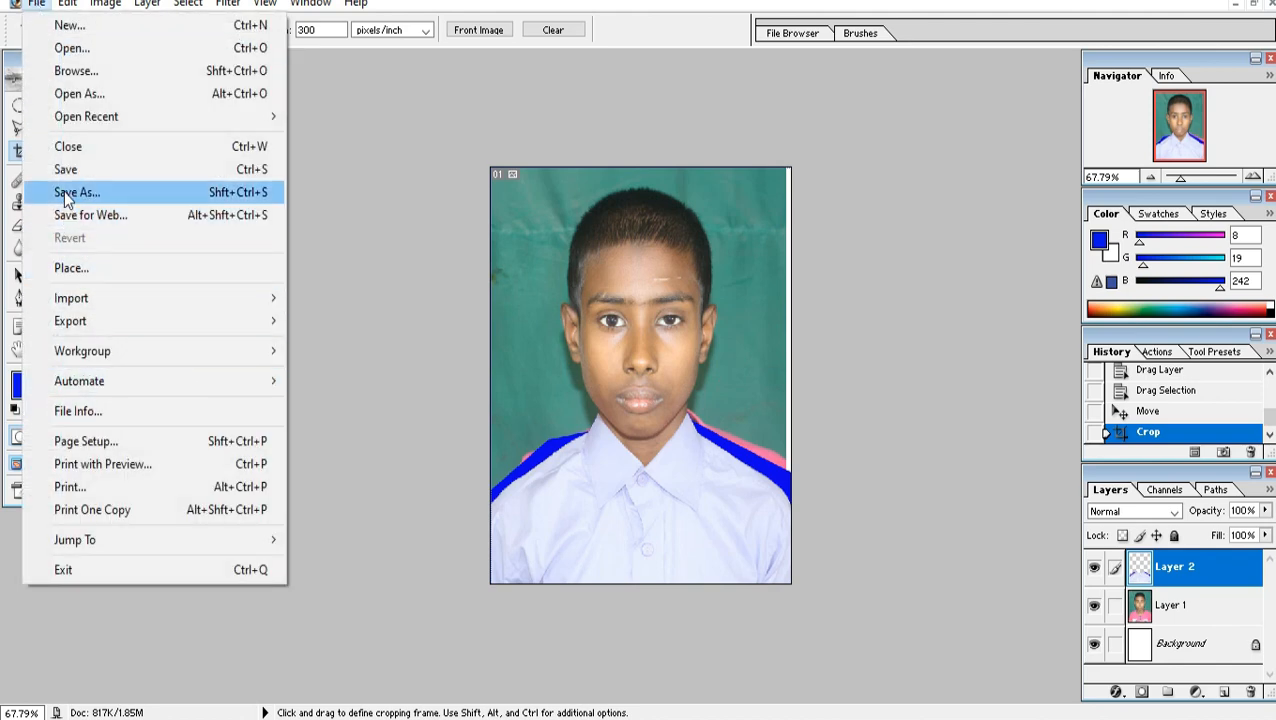
left_click(66, 195)
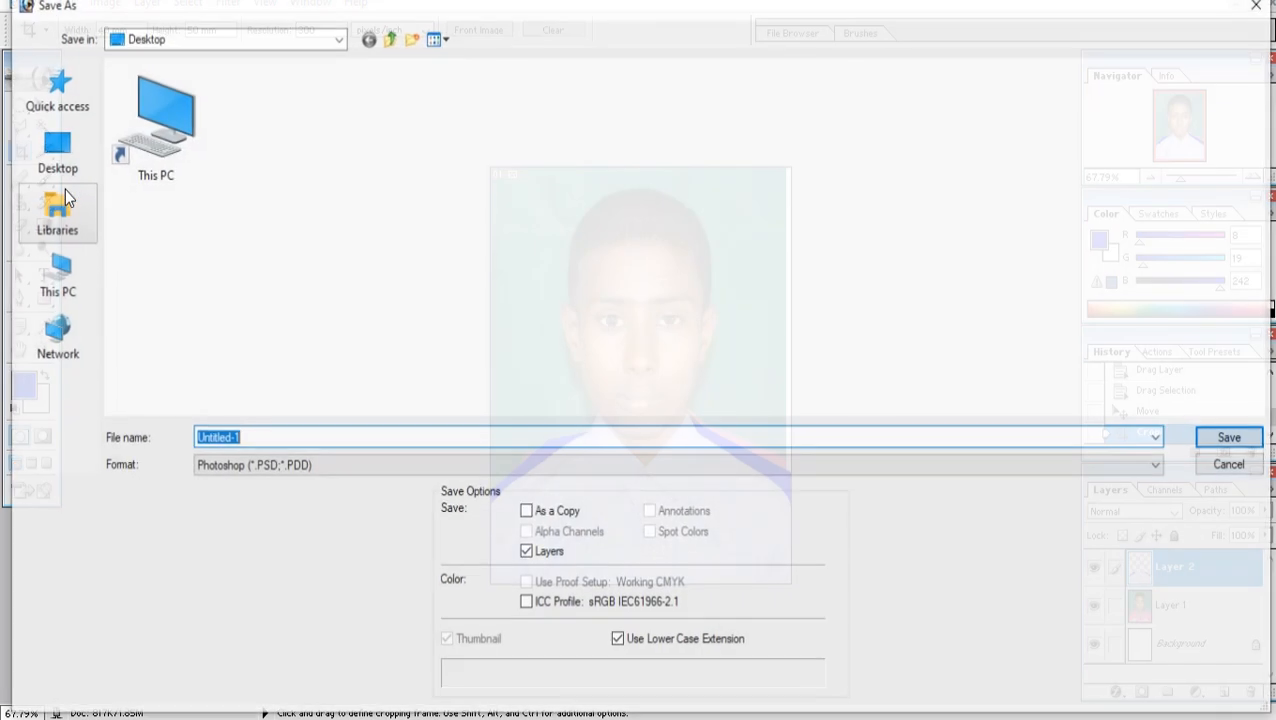
left_click(58, 283)
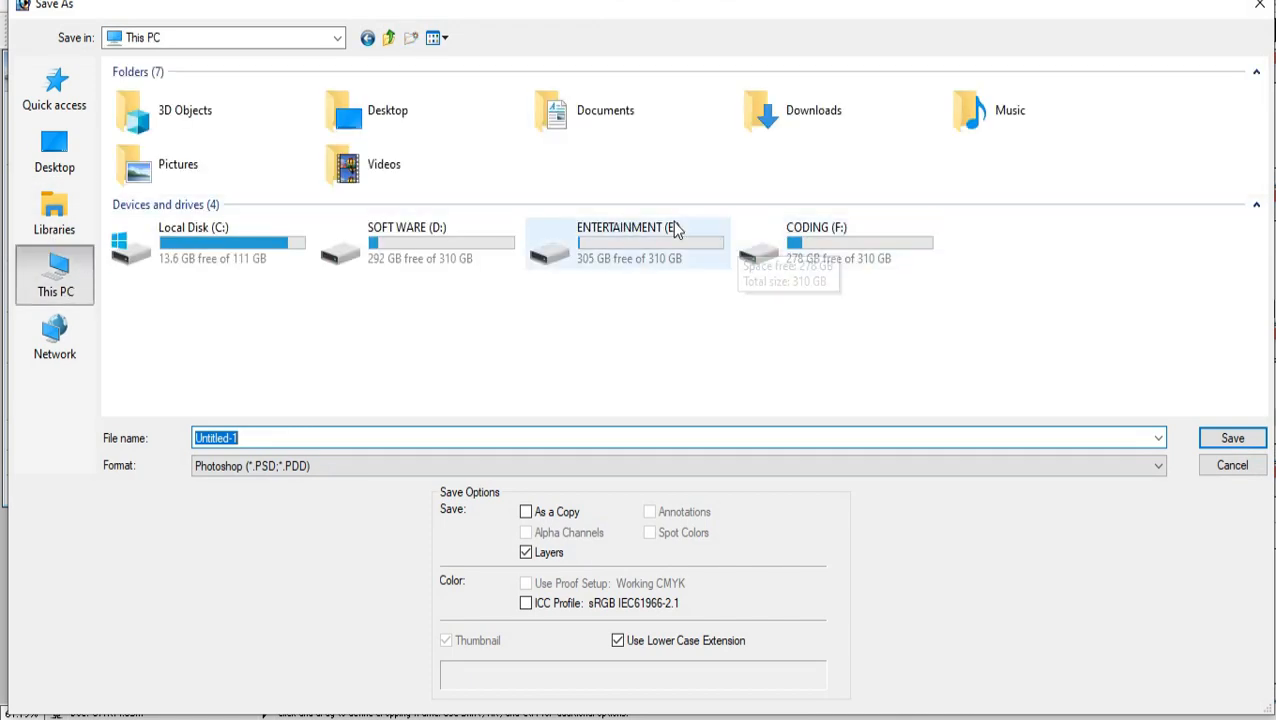
left_click(392, 112)
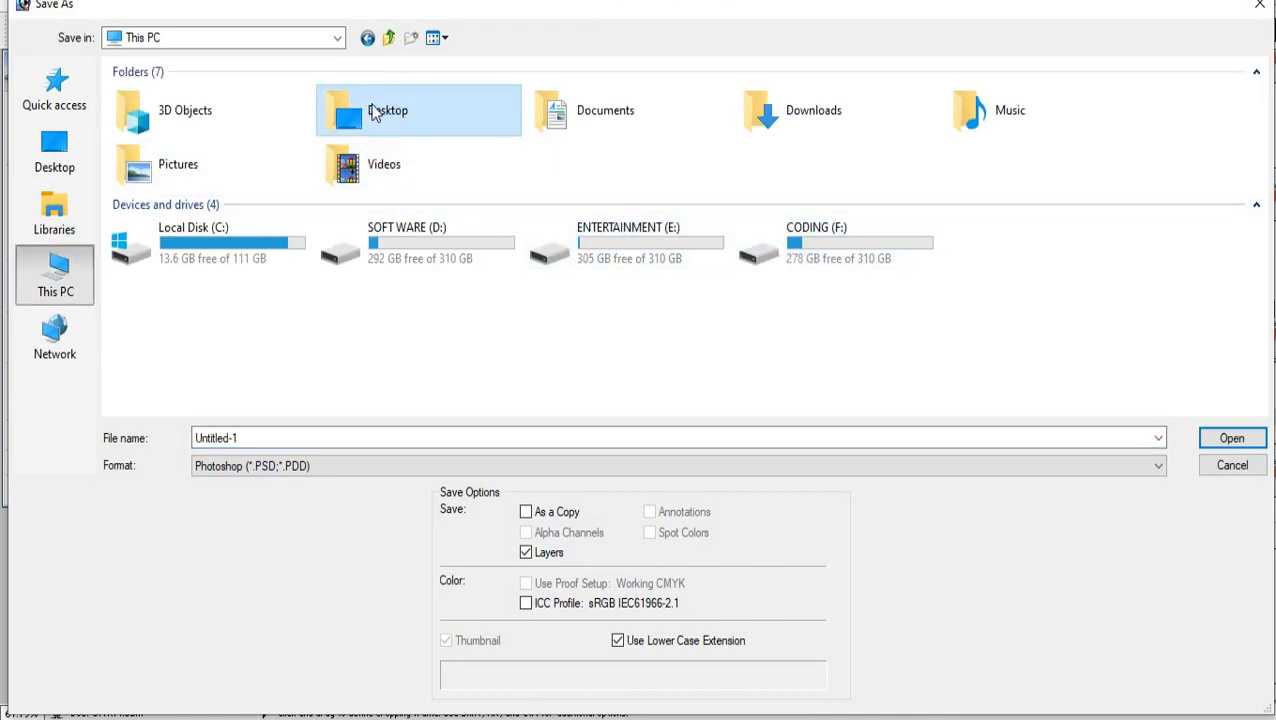
left_click(252, 470)
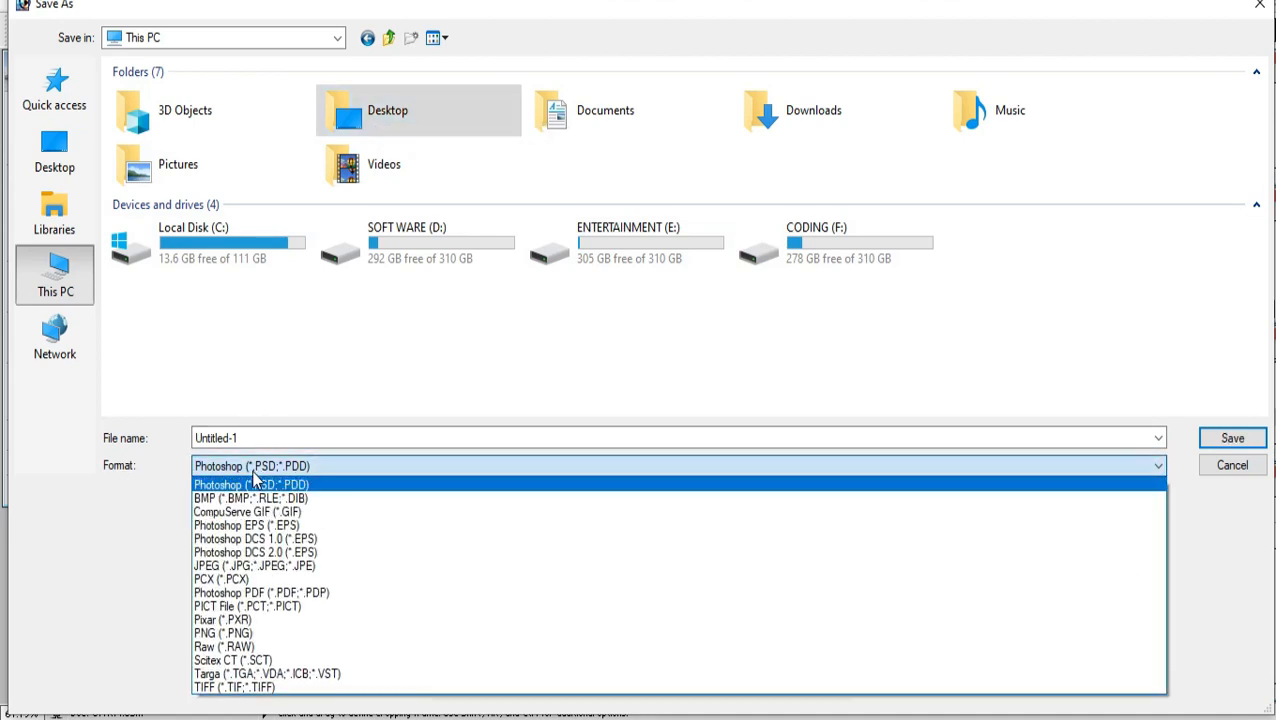
left_click(243, 566)
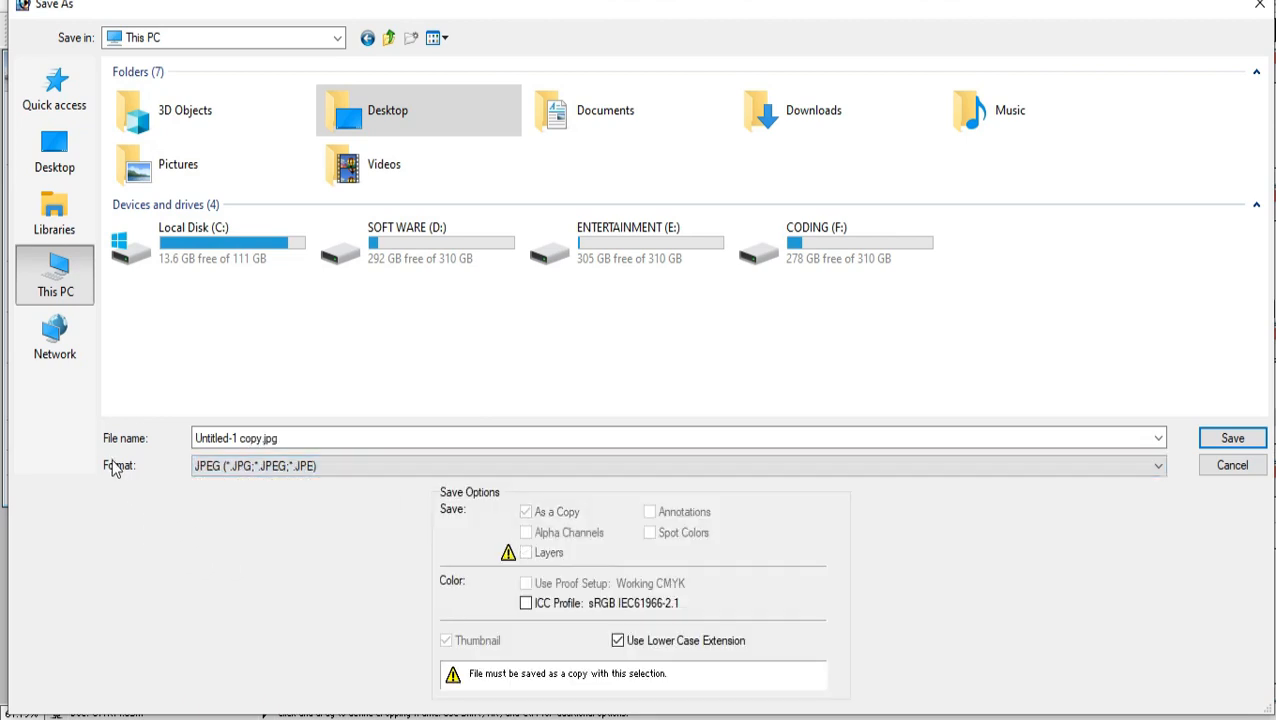
left_click(297, 439)
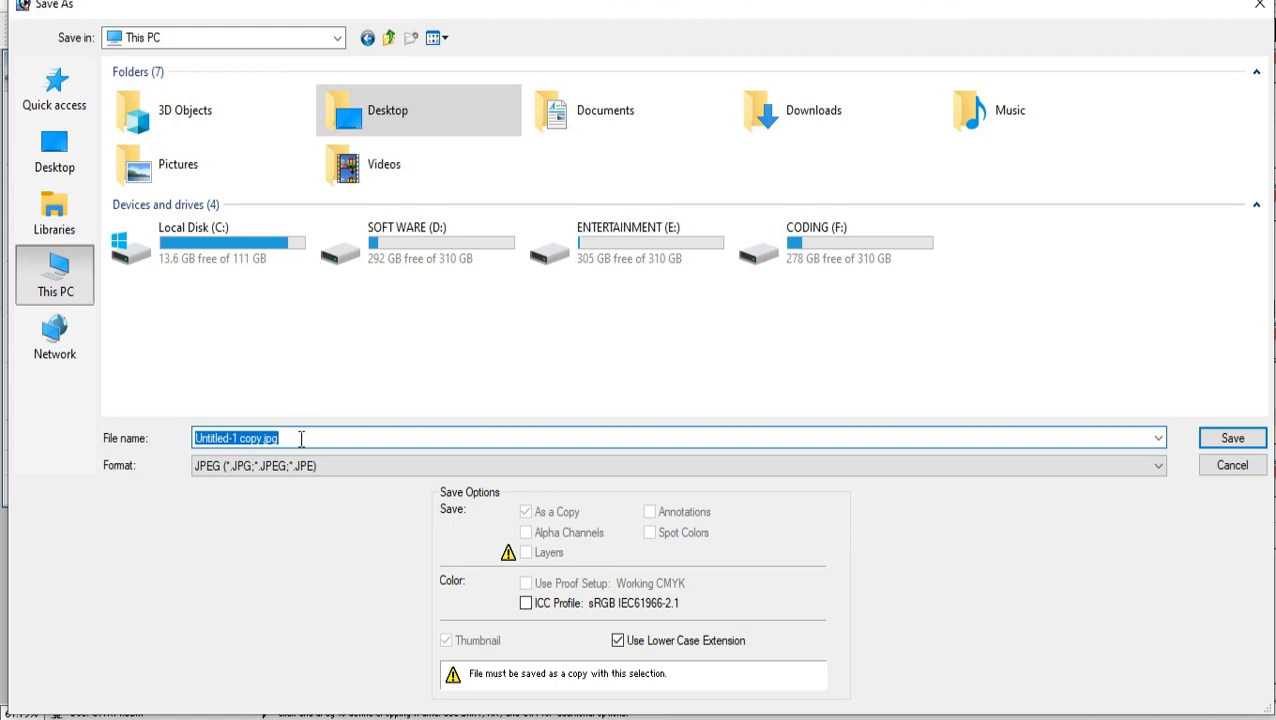
type("145")
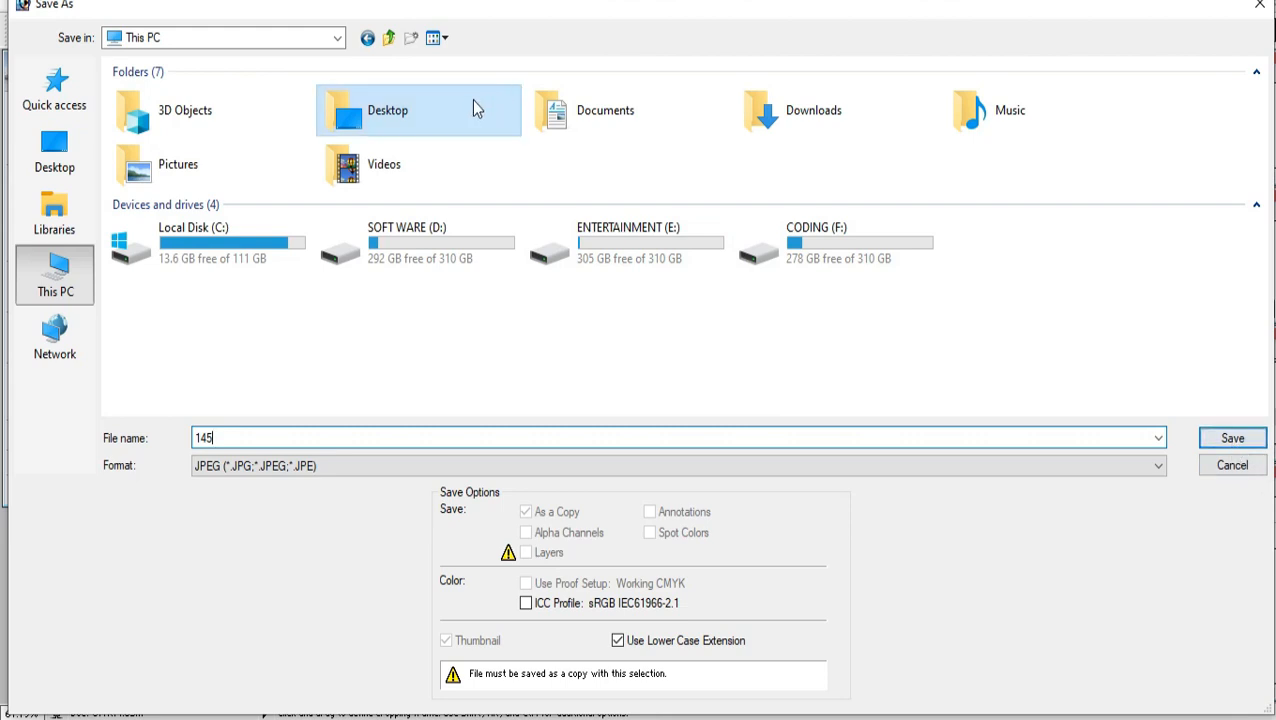
double_click(424, 109)
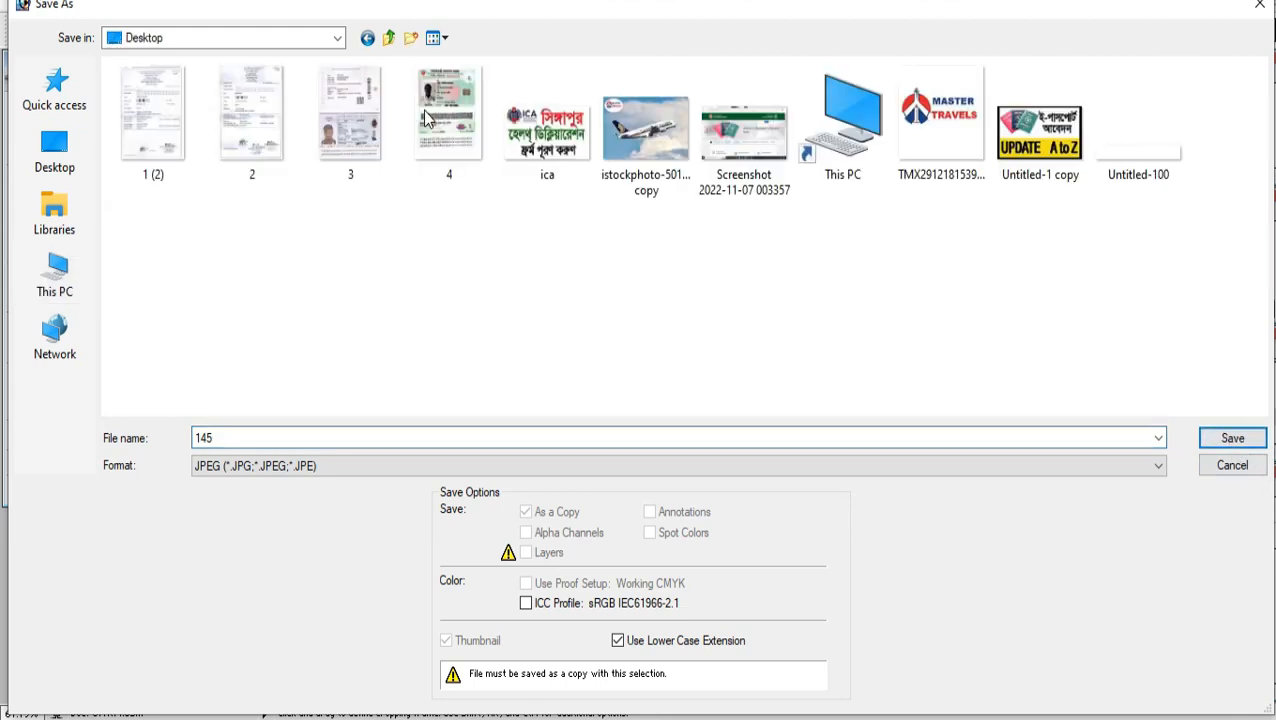
left_click(1236, 442)
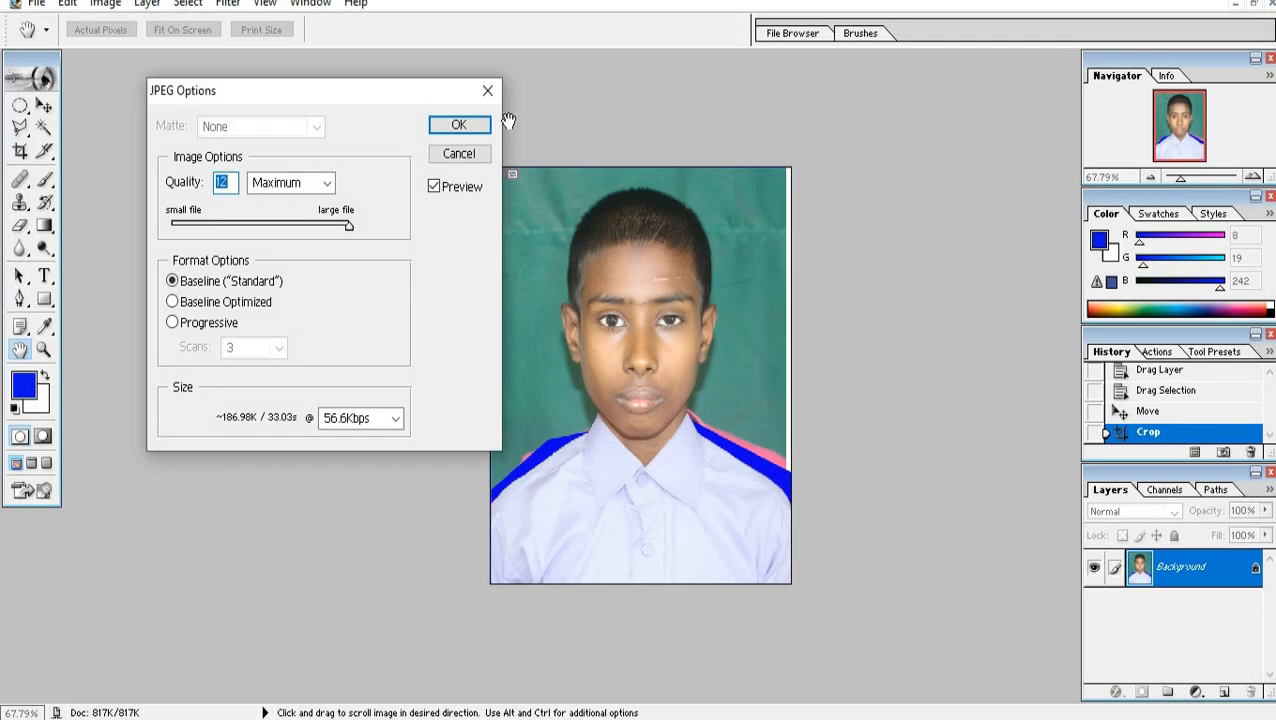
left_click(480, 128)
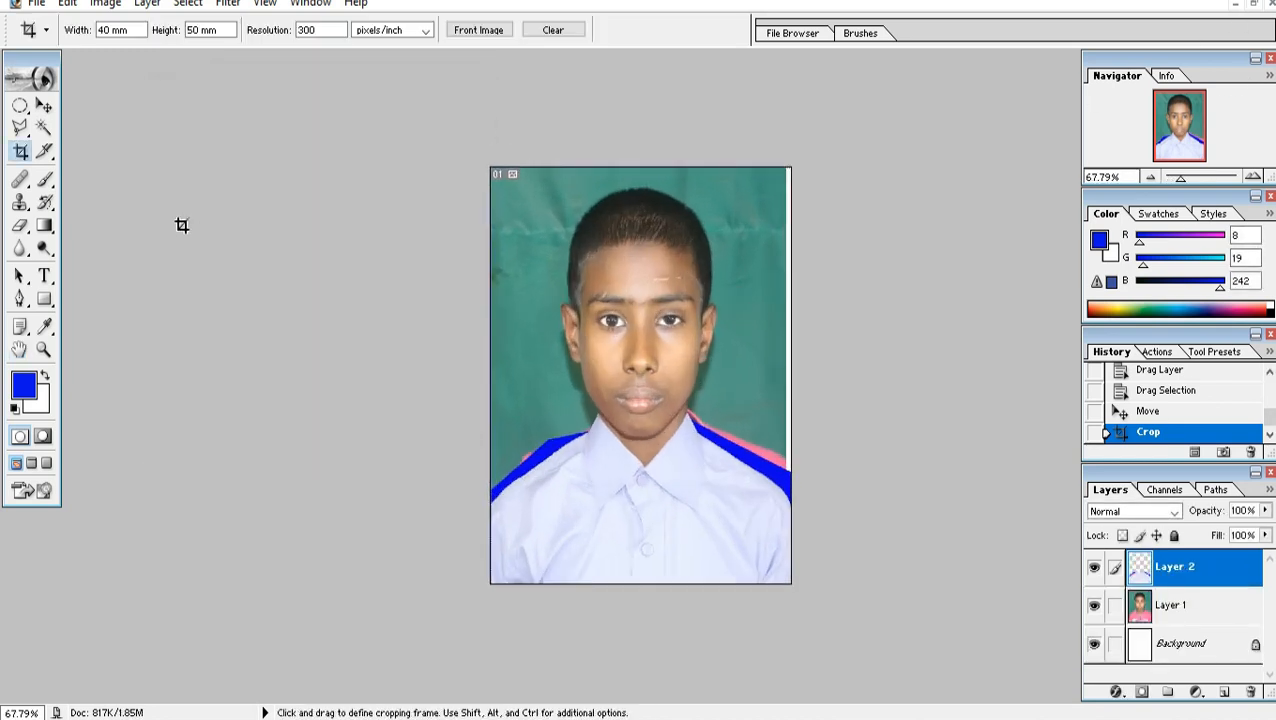
- Close the layered Untitled-1 document without saving its changes, keeping the blue-background shirt photo open
key("ctrl+minus")
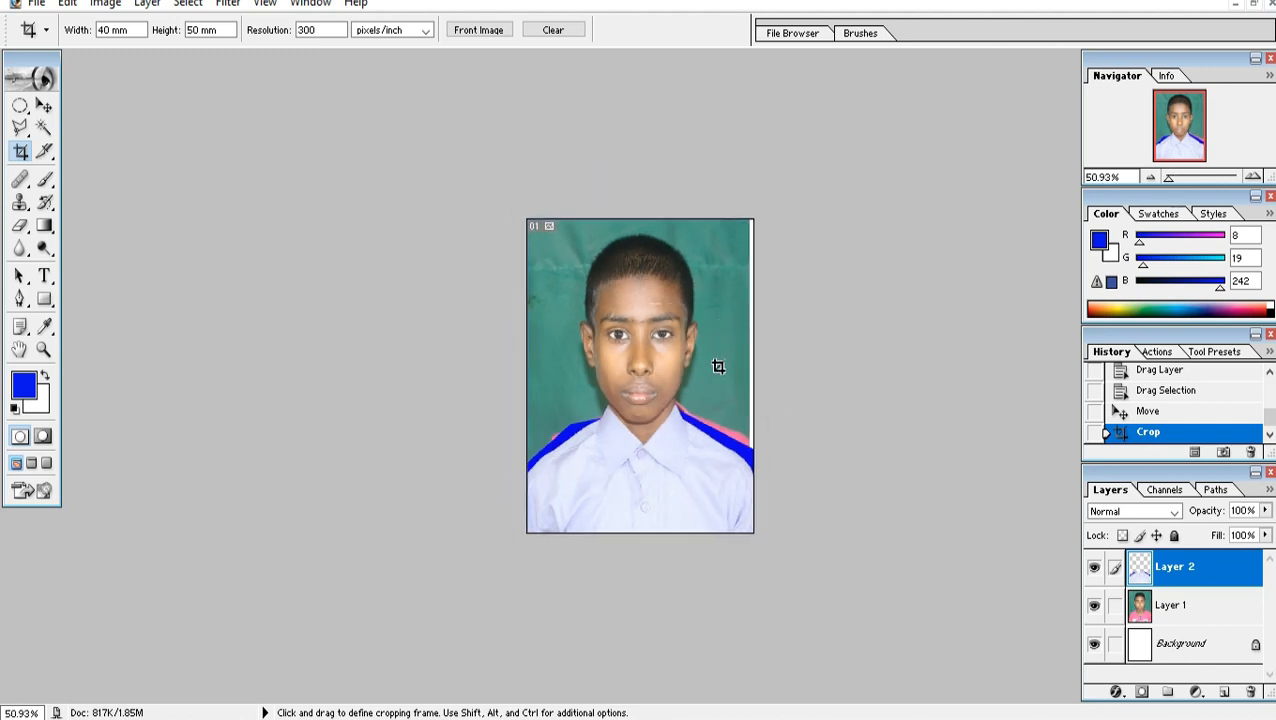
key("ctrl+plus")
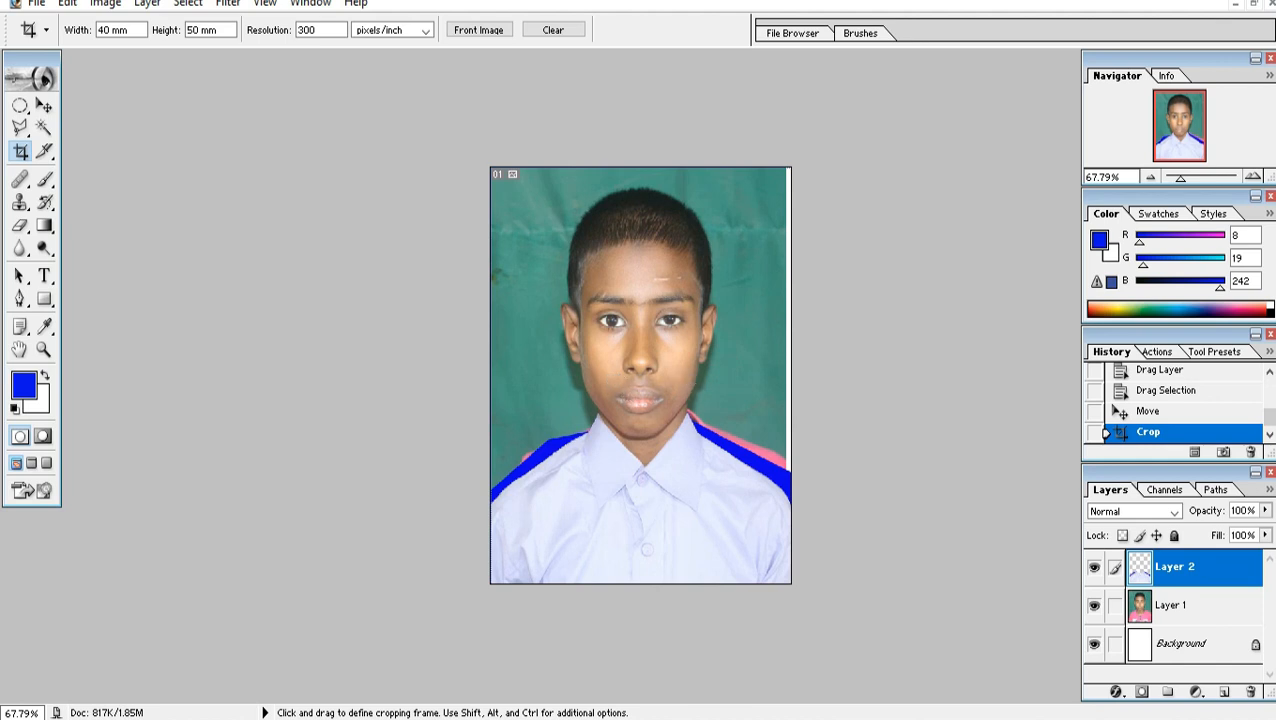
left_click(1271, 4)
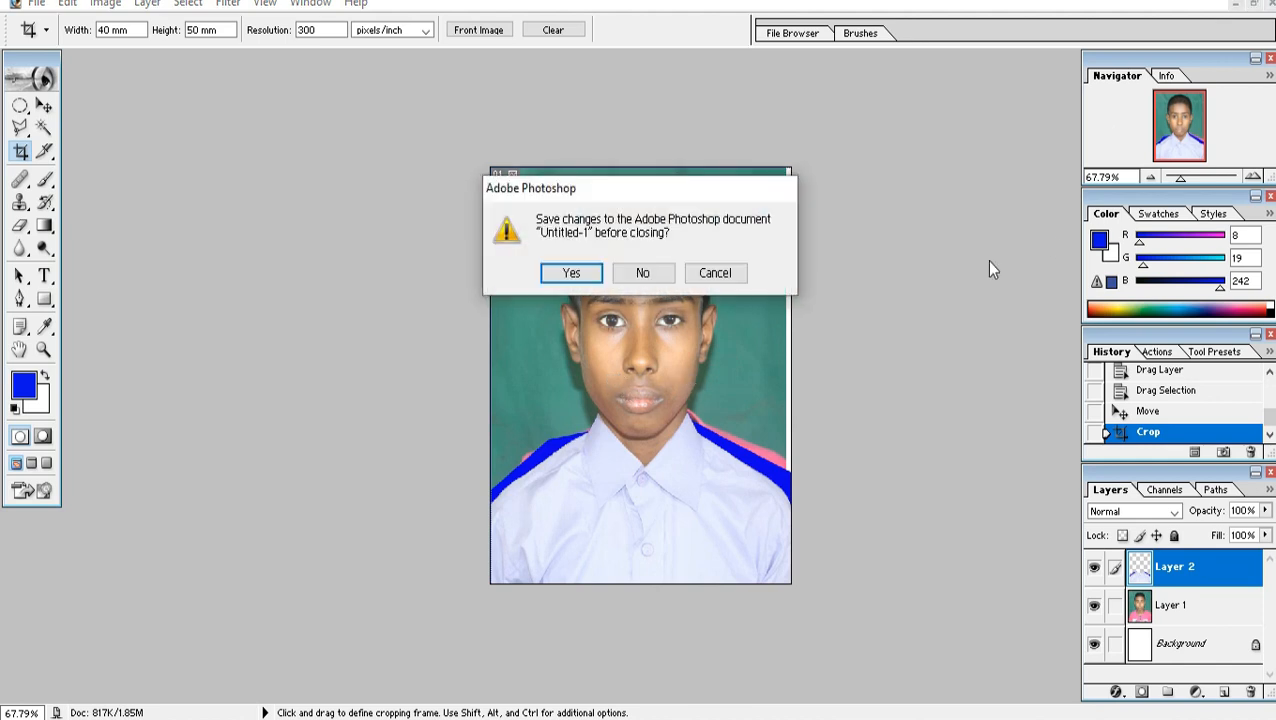
left_click(645, 274)
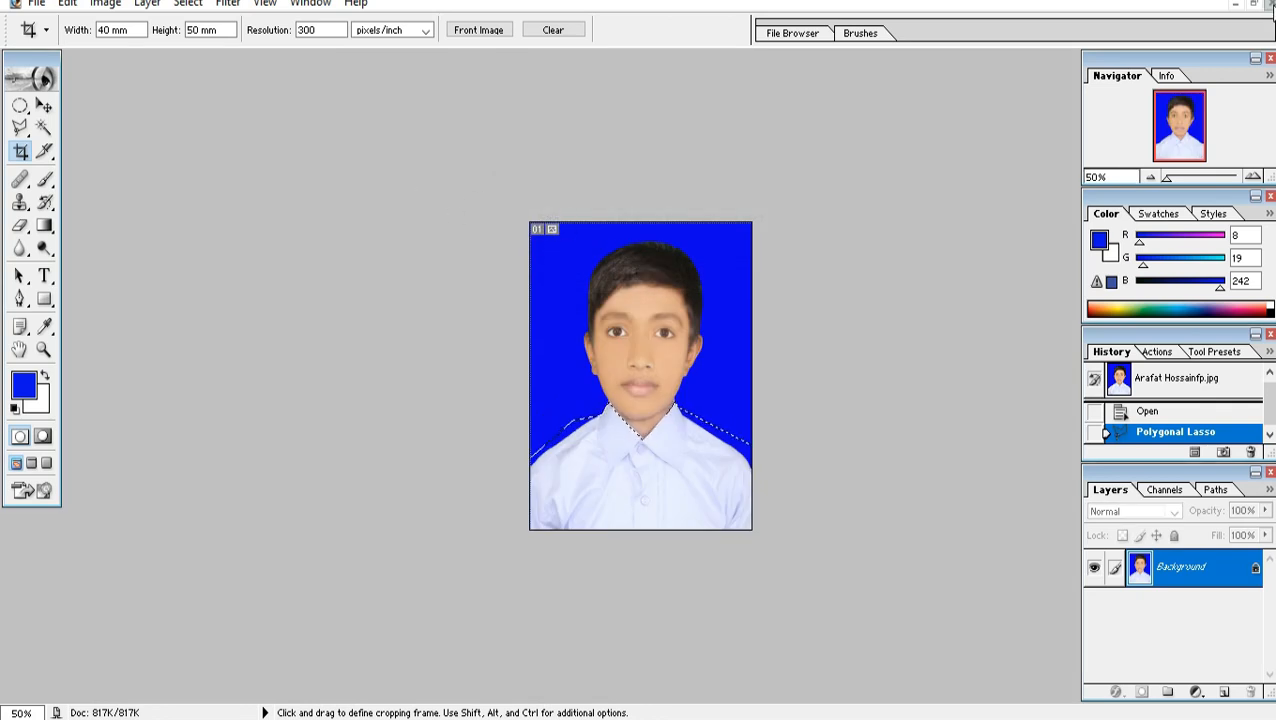
left_click(1270, 4)
left_click(715, 273)
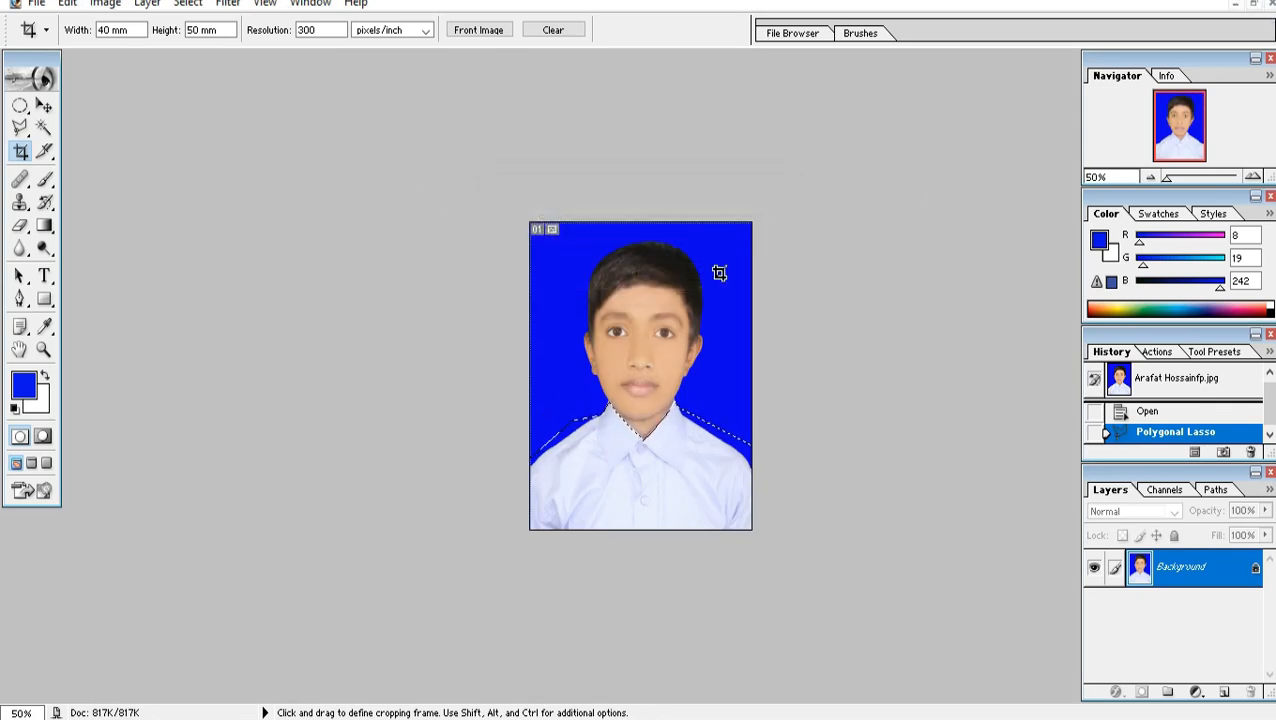
- Open the saved image 145 from the Desktop
left_click(37, 5)
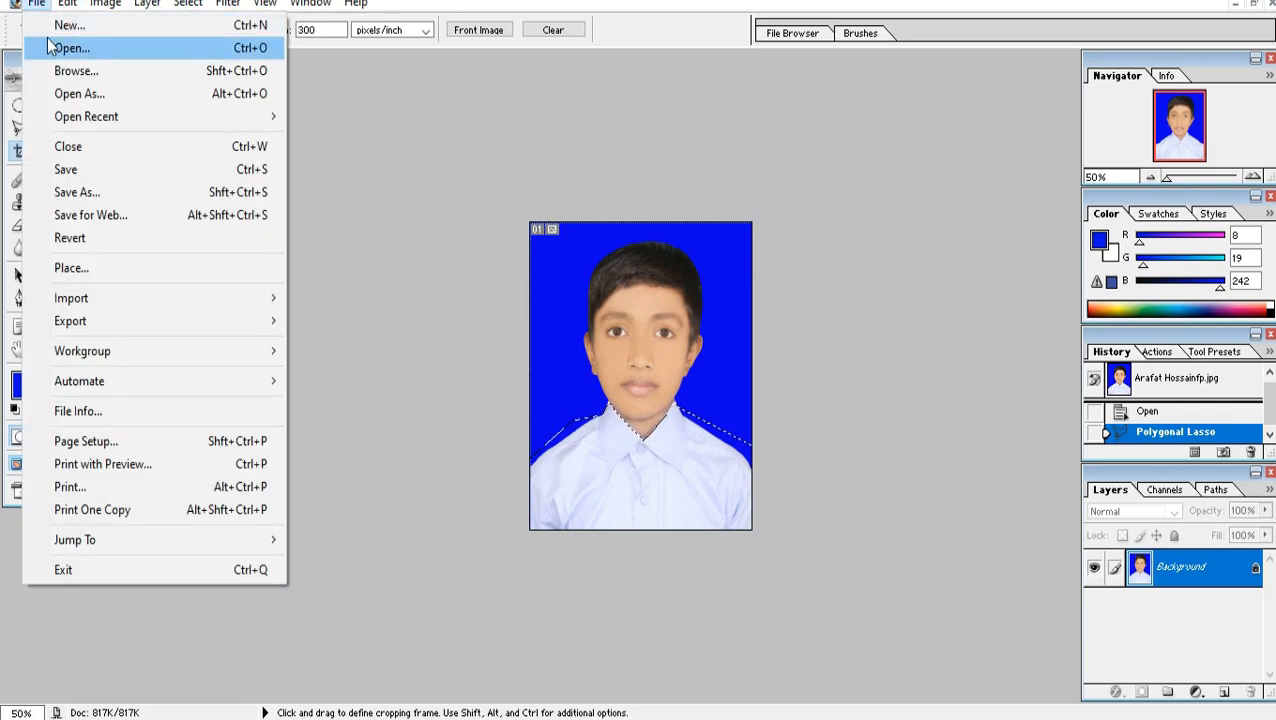
left_click(57, 50)
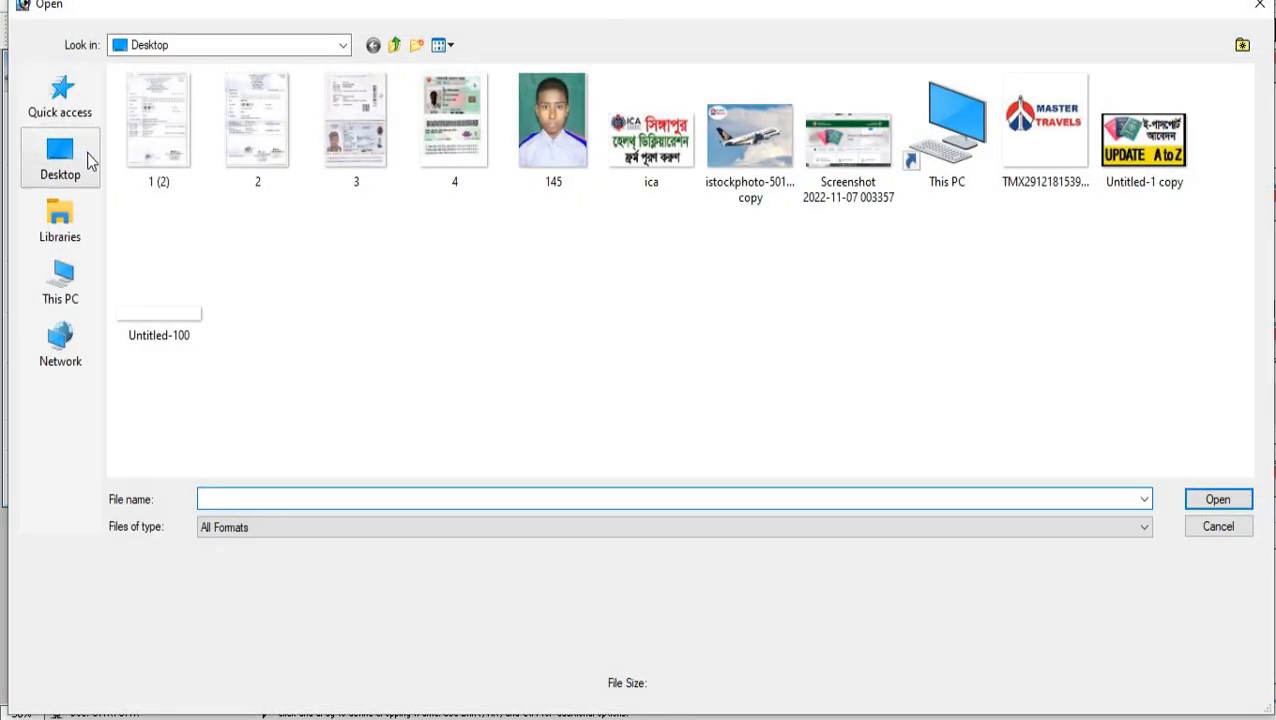
left_click(541, 118)
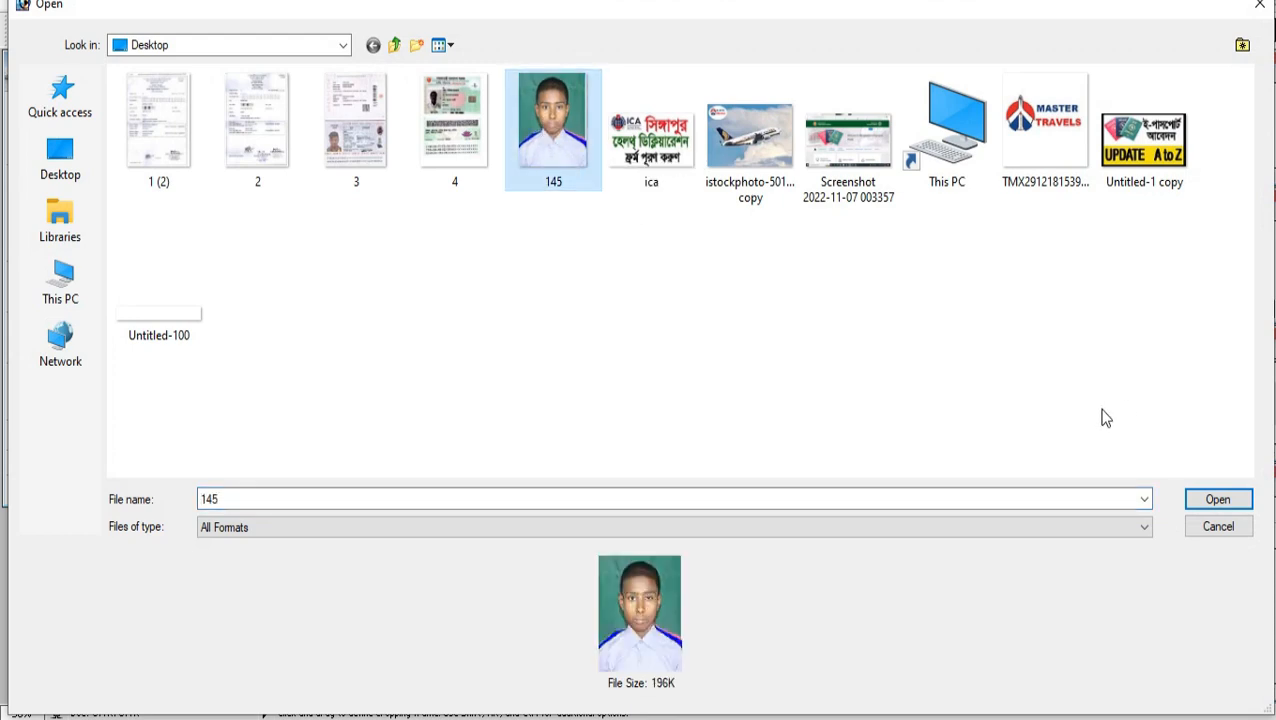
left_click(1232, 507)
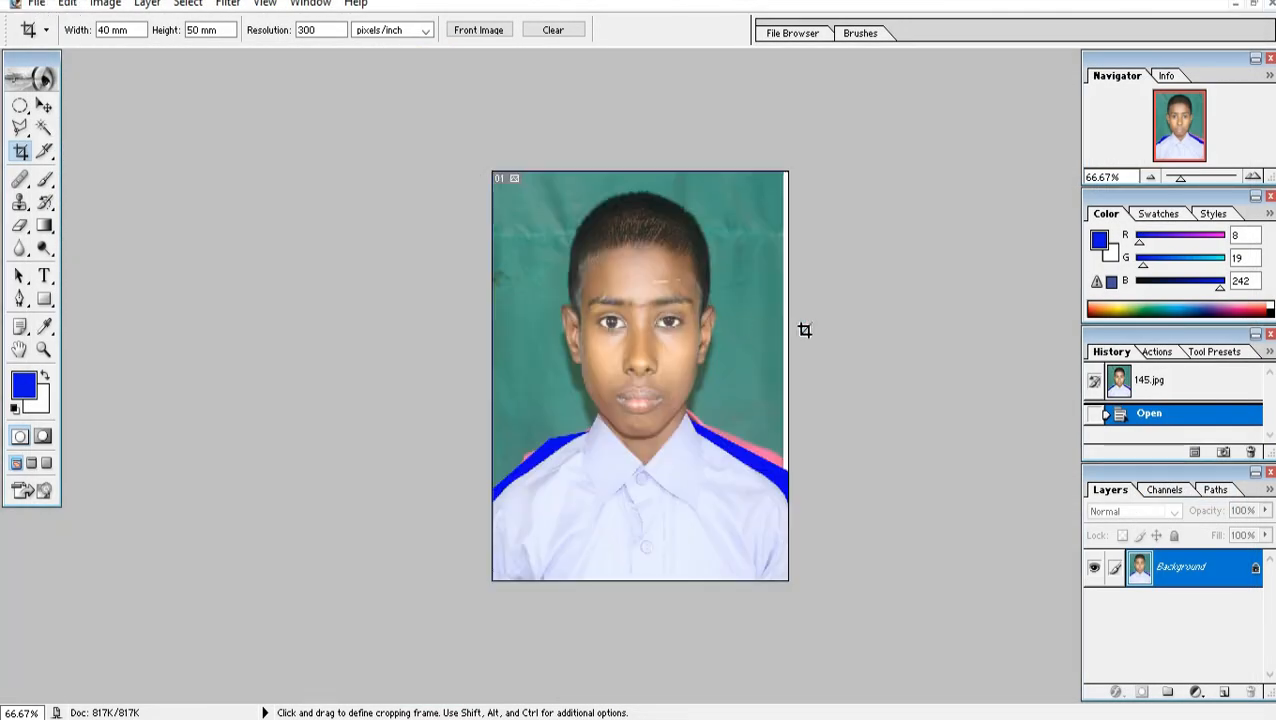
- Swap the foreground and background colors to make blue the background color, and inspect it in the Color Picker without changing it
scroll(767, 362, "up", 4)
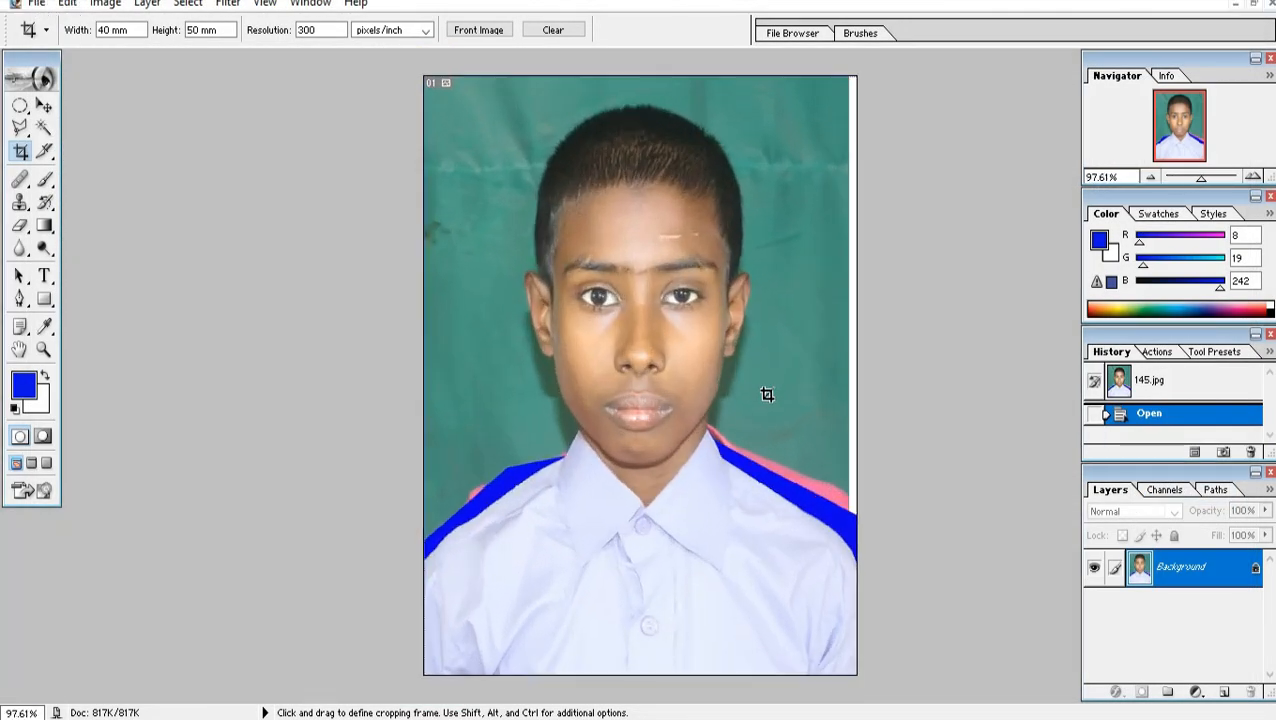
scroll(700, 452, "down", 3)
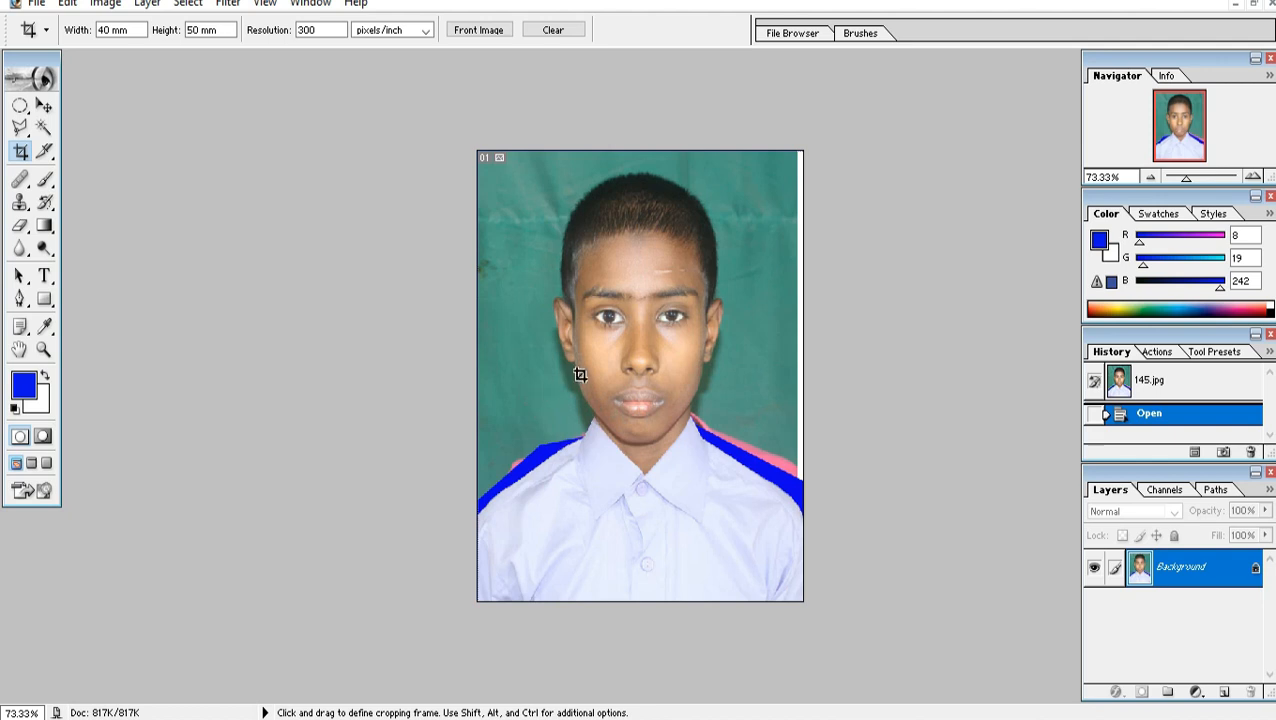
left_click(45, 377)
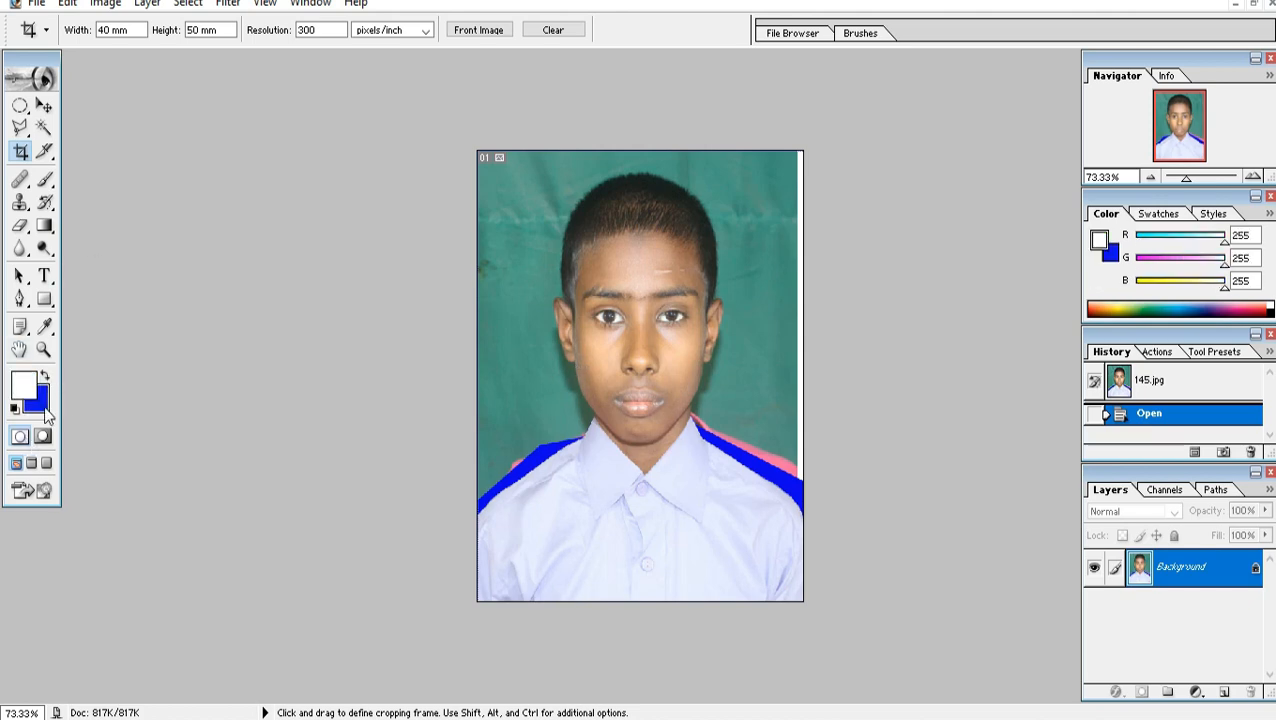
left_click(45, 406)
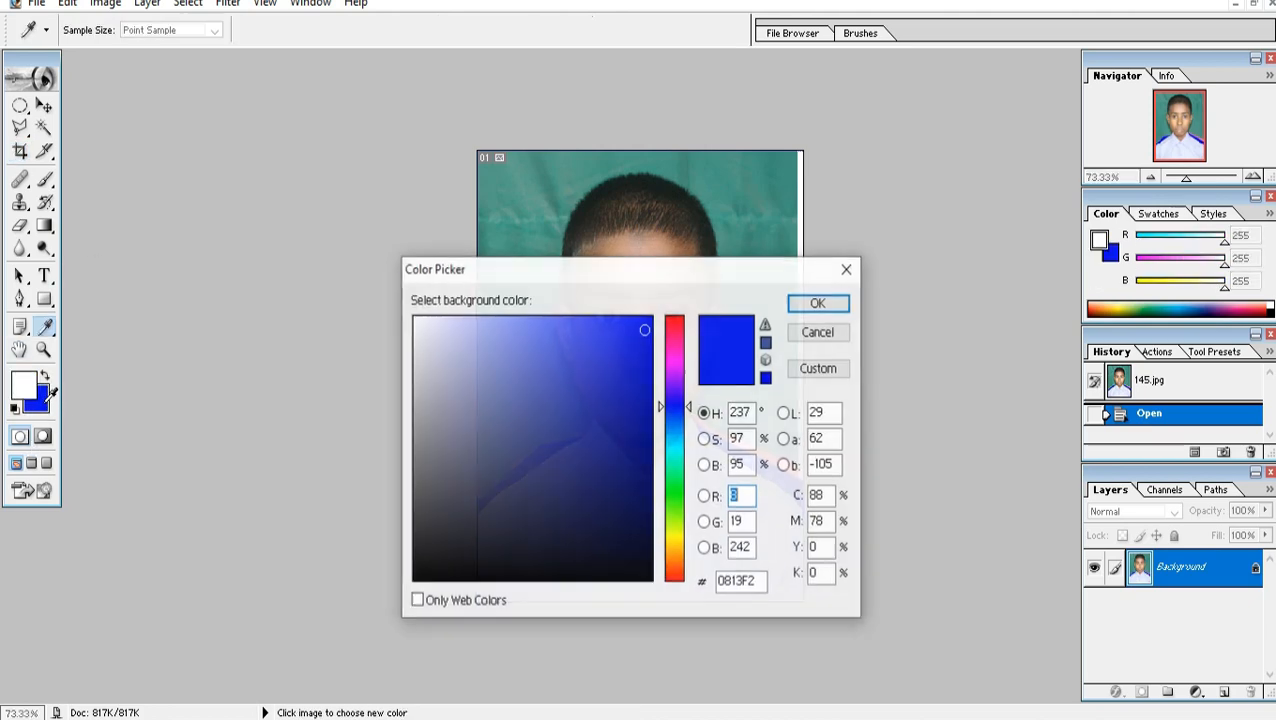
left_click(847, 270)
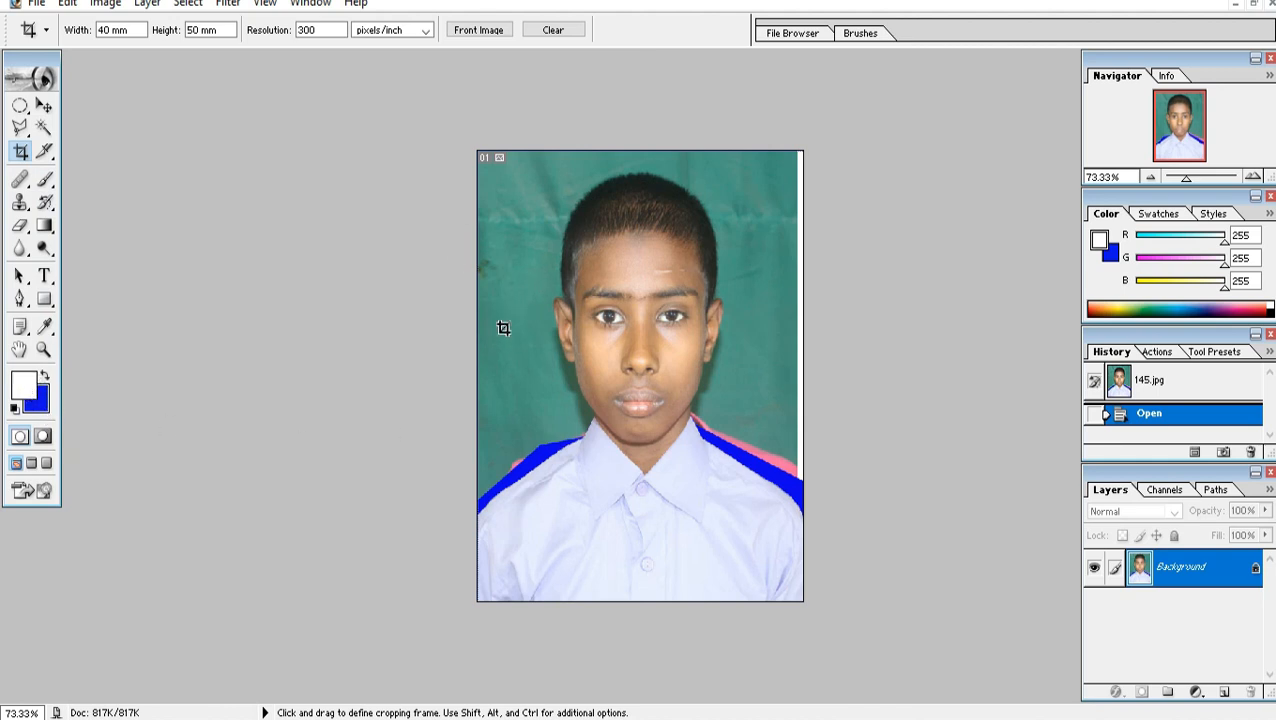
- Set the background color to a saturated blue, hex 060BEA, in the Color Picker
left_click(42, 410)
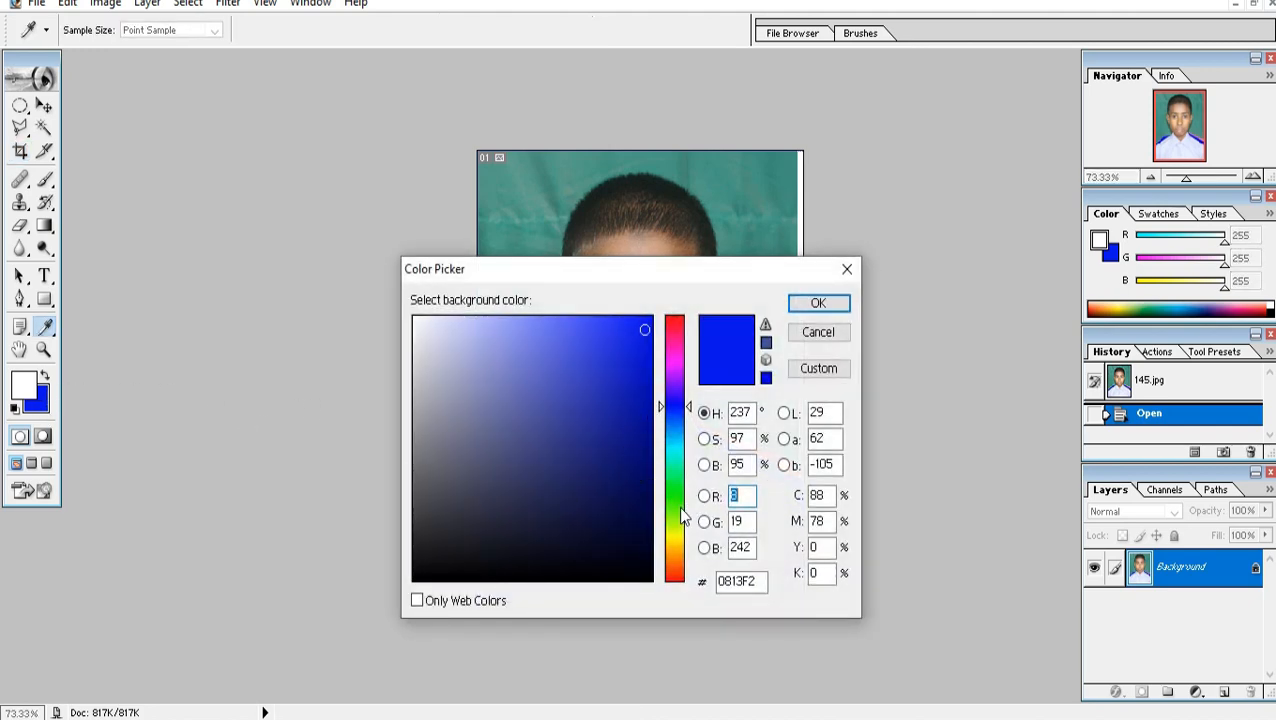
left_click_drag(681, 515, 681, 348)
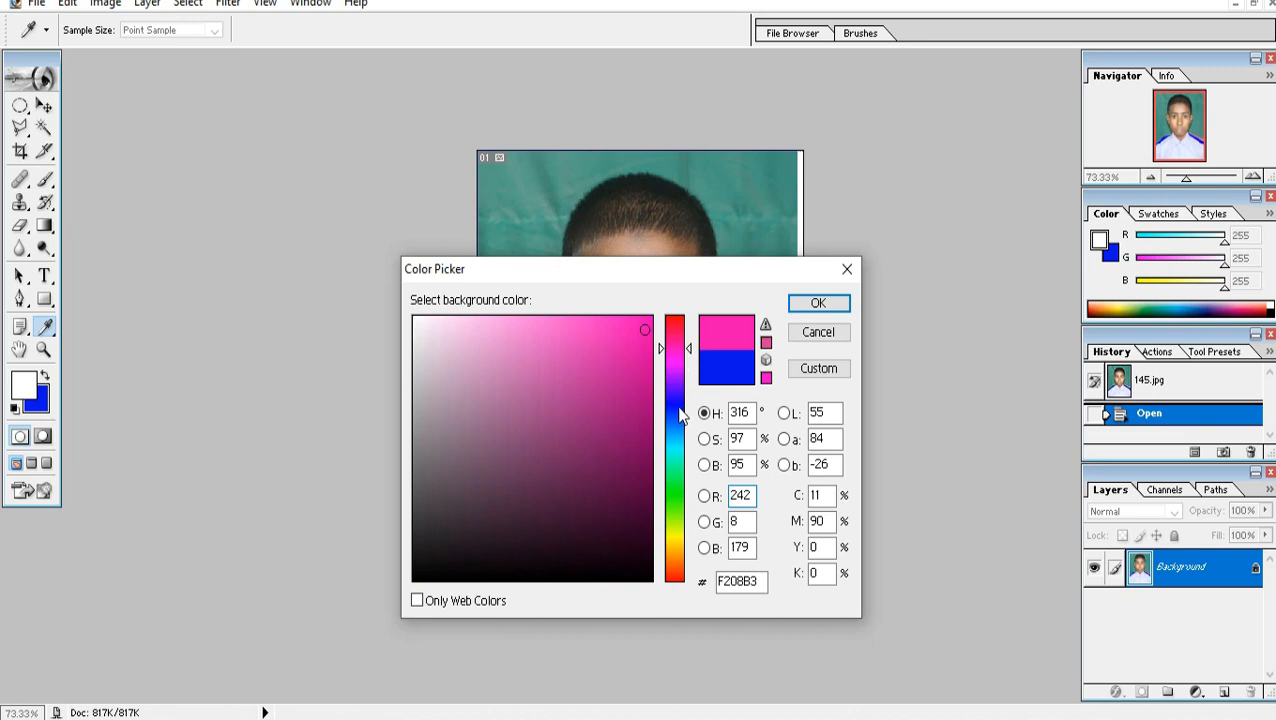
left_click_drag(681, 415, 681, 413)
left_click(646, 338)
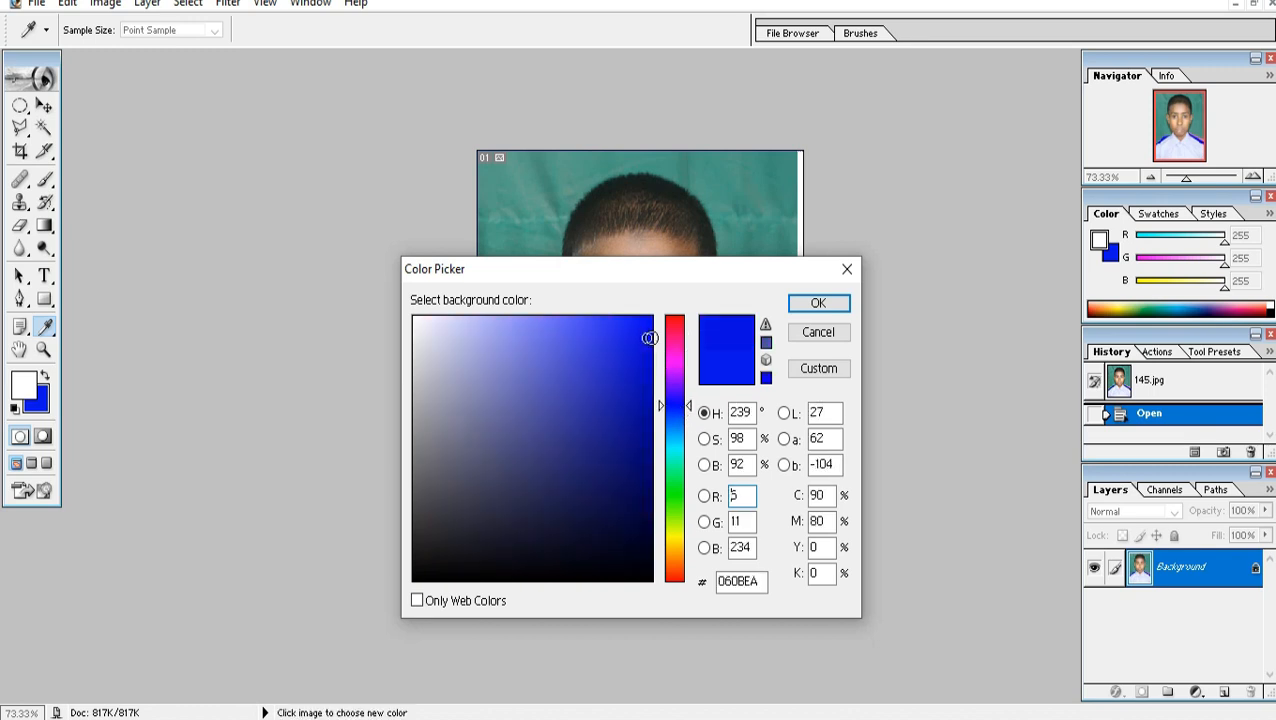
left_click(815, 303)
key("c")
- Start a Polygonal Lasso outline outside the photo's left edge, following the shirt shoulder, collar, jaw and ear on that side
scroll(654, 336, "up", 2)
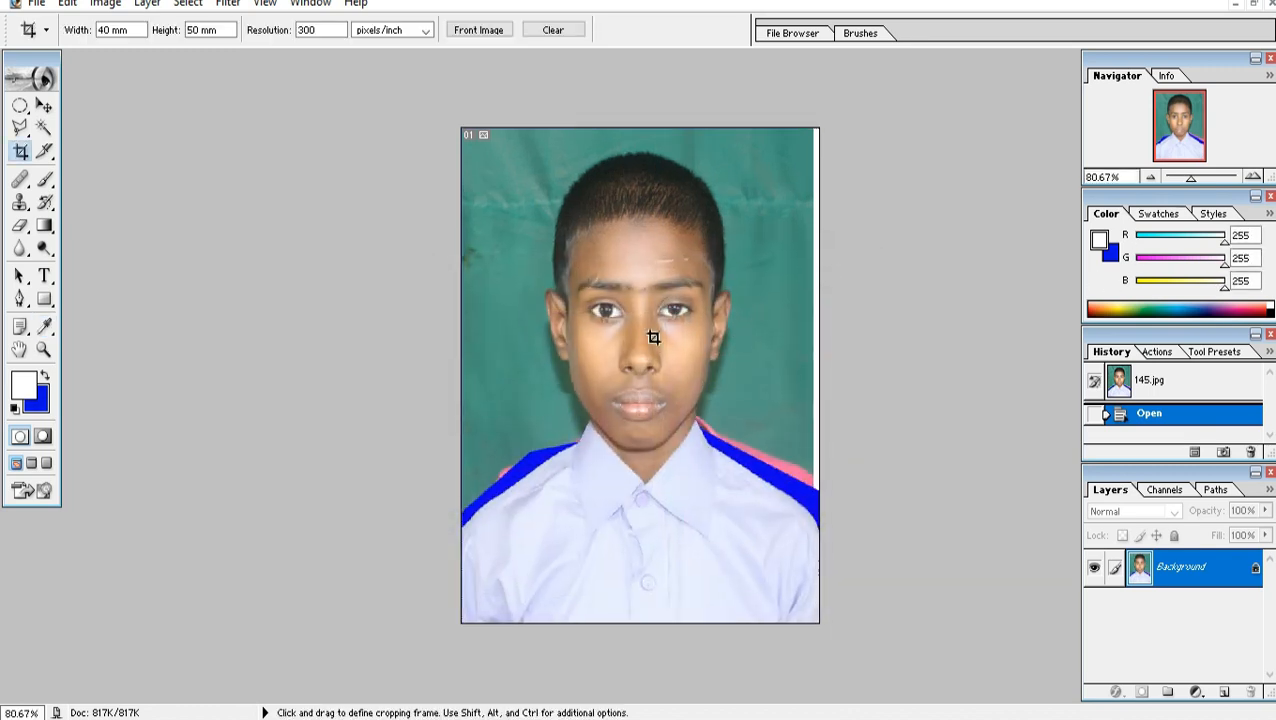
left_click(20, 128)
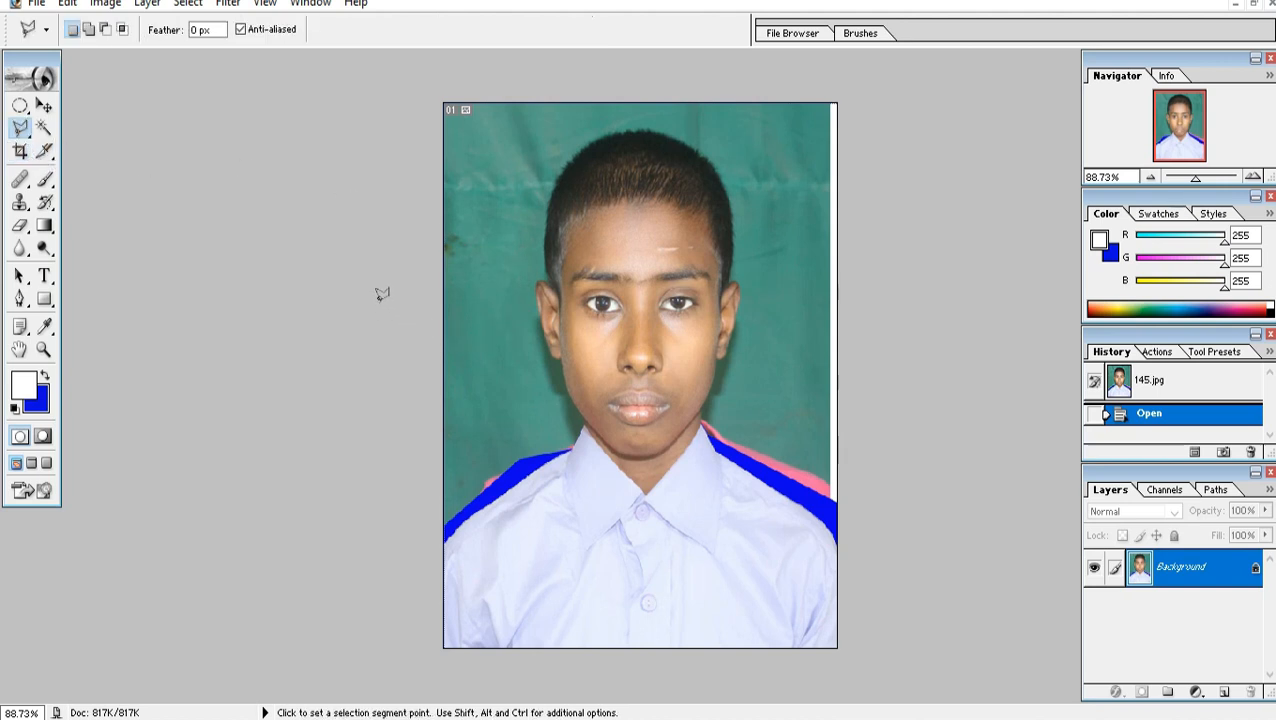
left_click(380, 333)
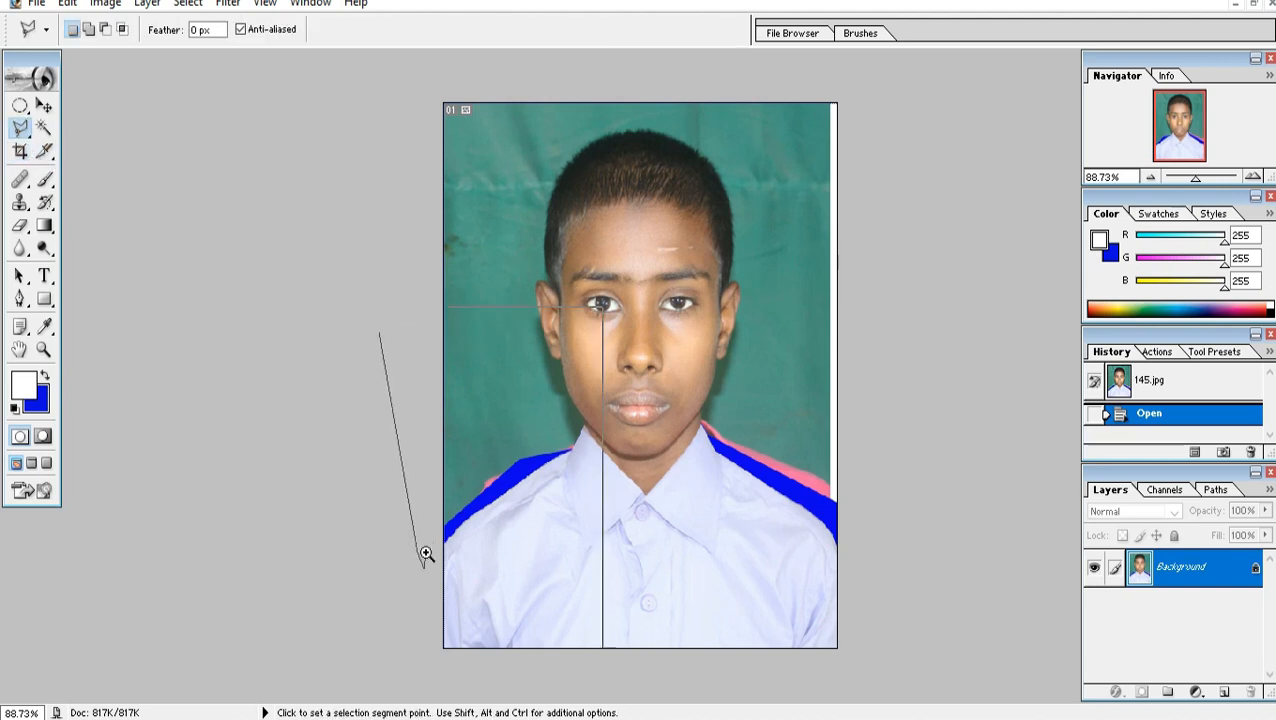
key("ctrl+plus")
key("ctrl+plus")
left_click(458, 543)
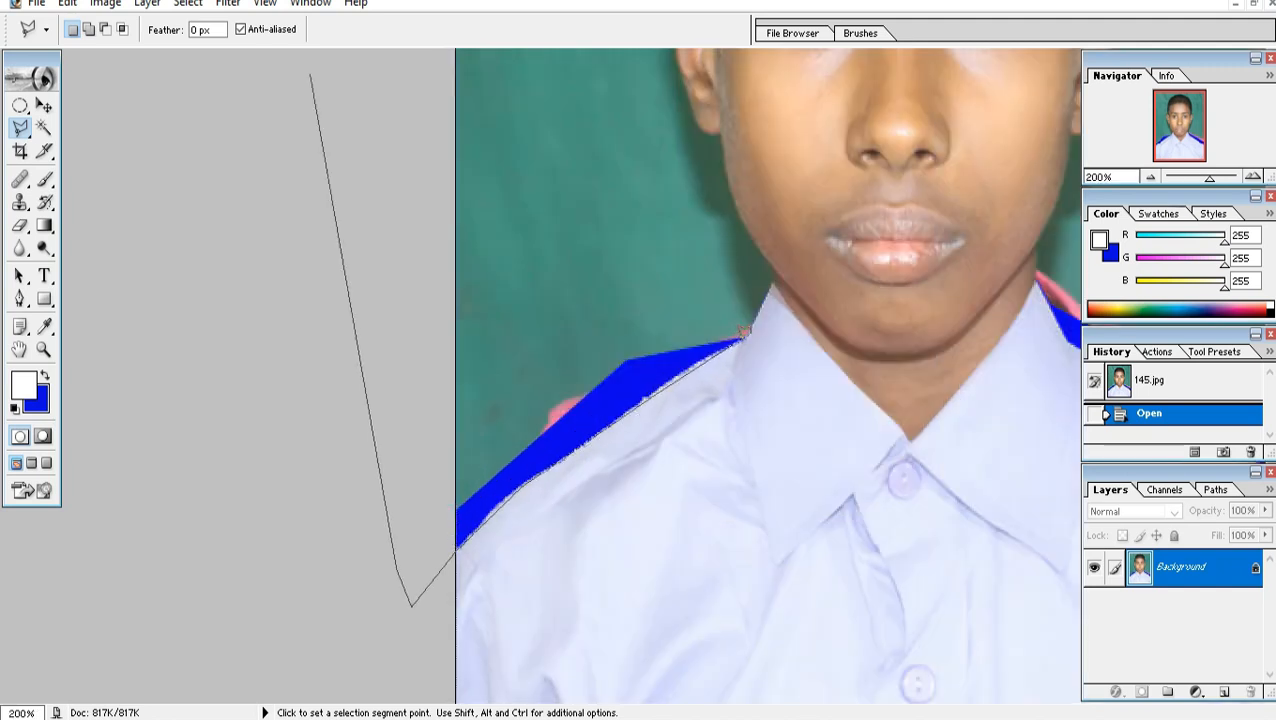
left_click(745, 339)
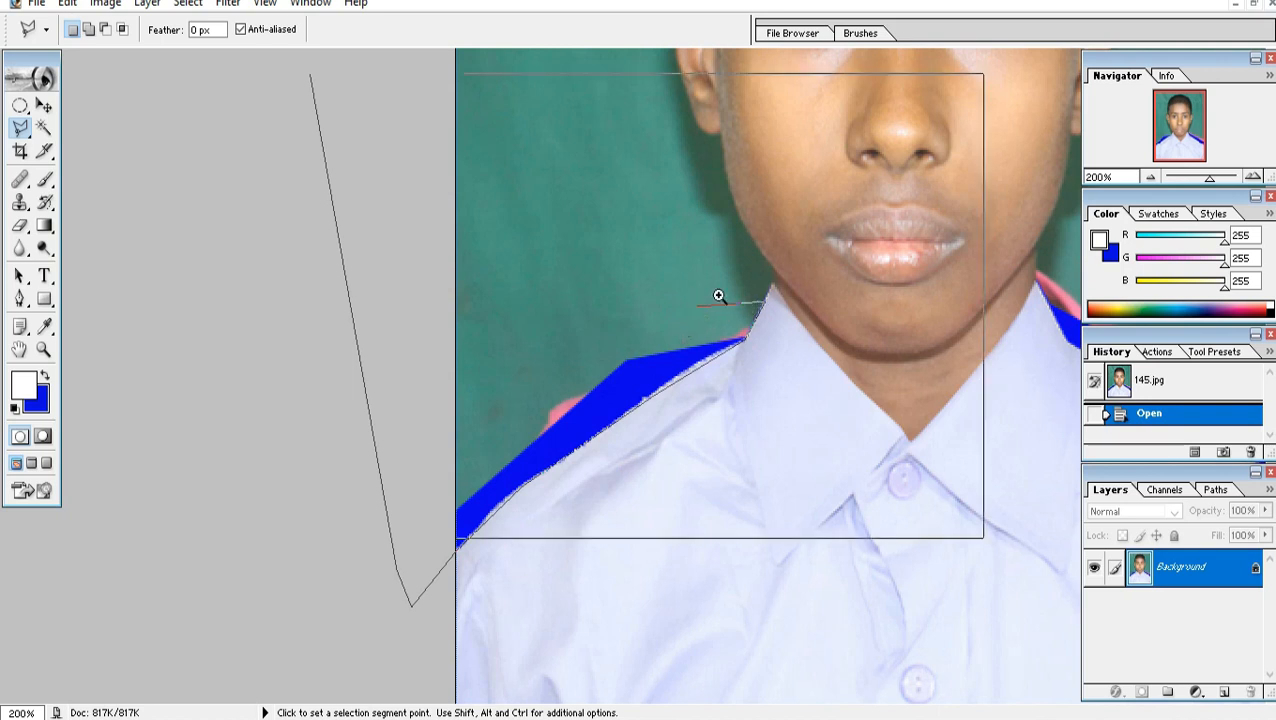
key("ctrl+plus")
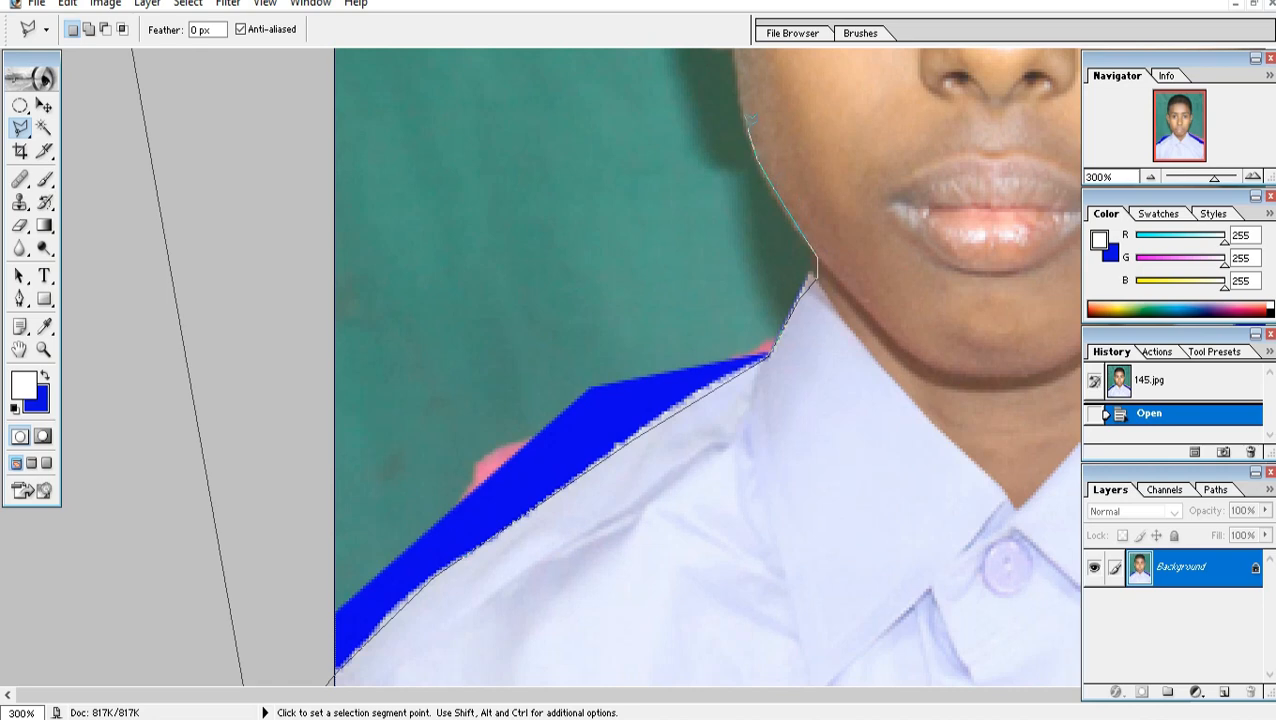
scroll(731, 35, "up", 4)
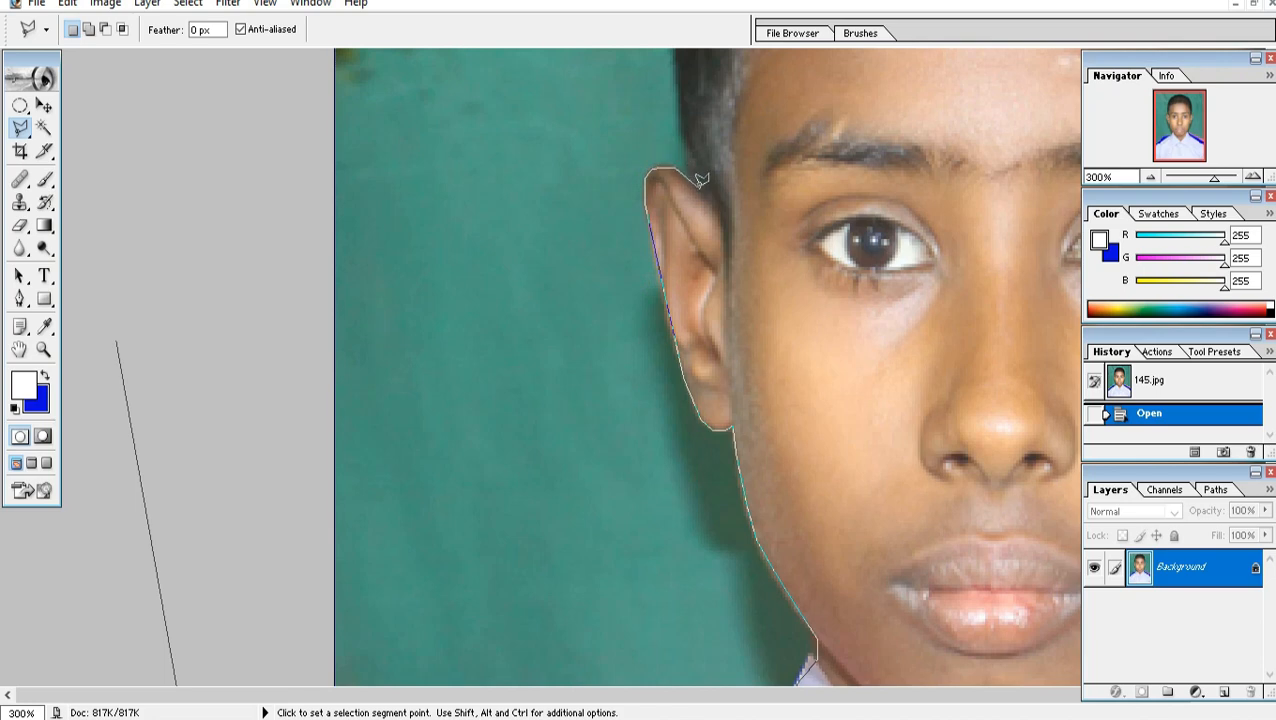
- Continue the outline over the hair to the crown, close it through the left backdrop, clear the selection to blue and deselect
mouse_move(675, 38)
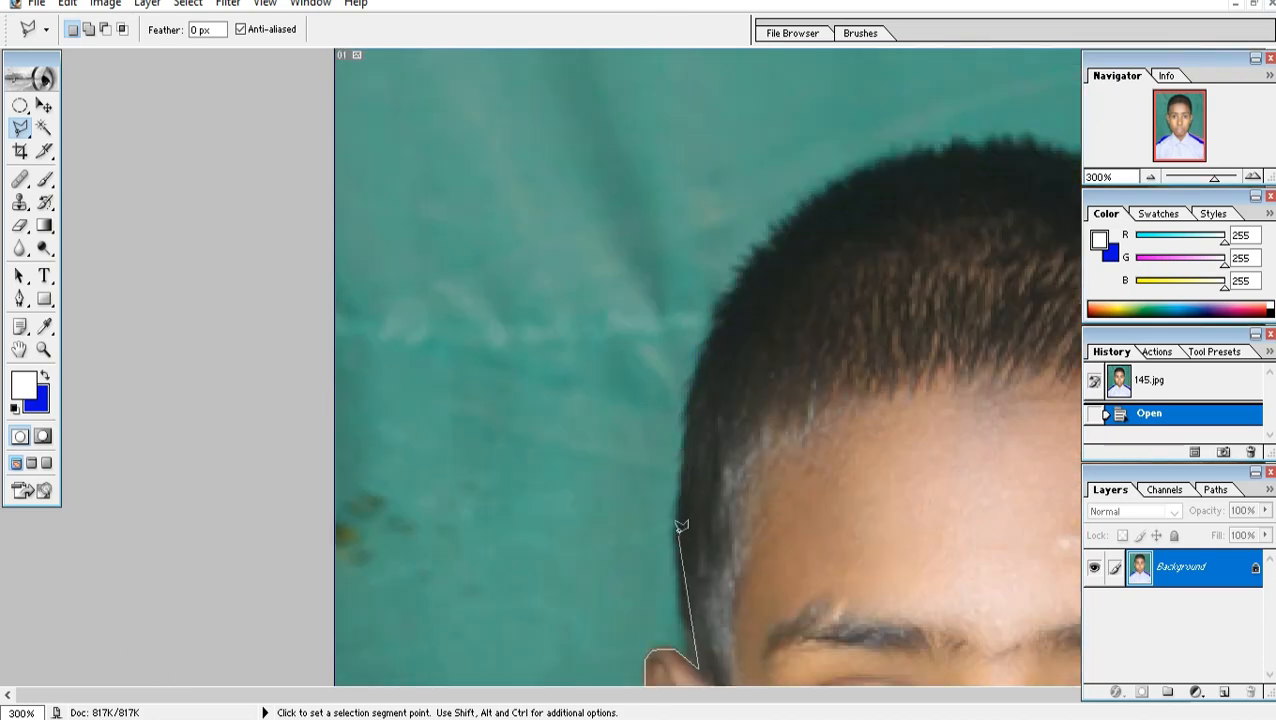
left_click(682, 523)
left_click(702, 375)
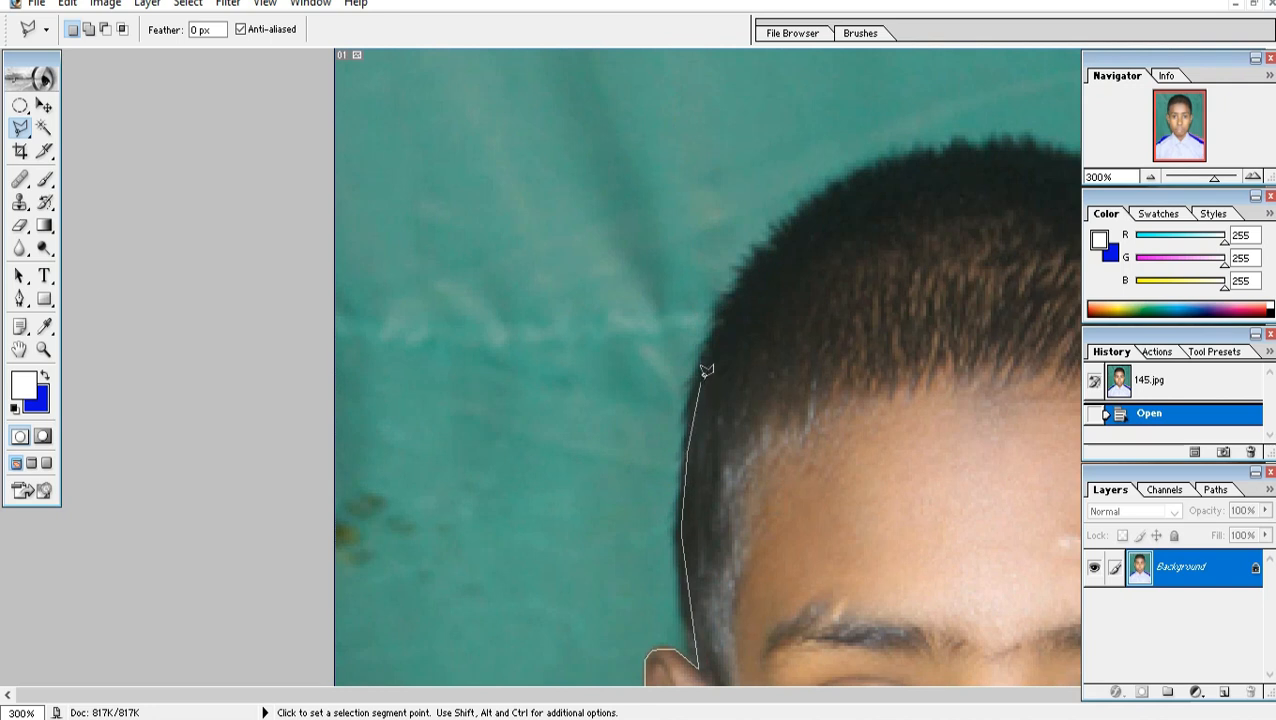
left_click(731, 306)
left_click(812, 215)
left_click(868, 180)
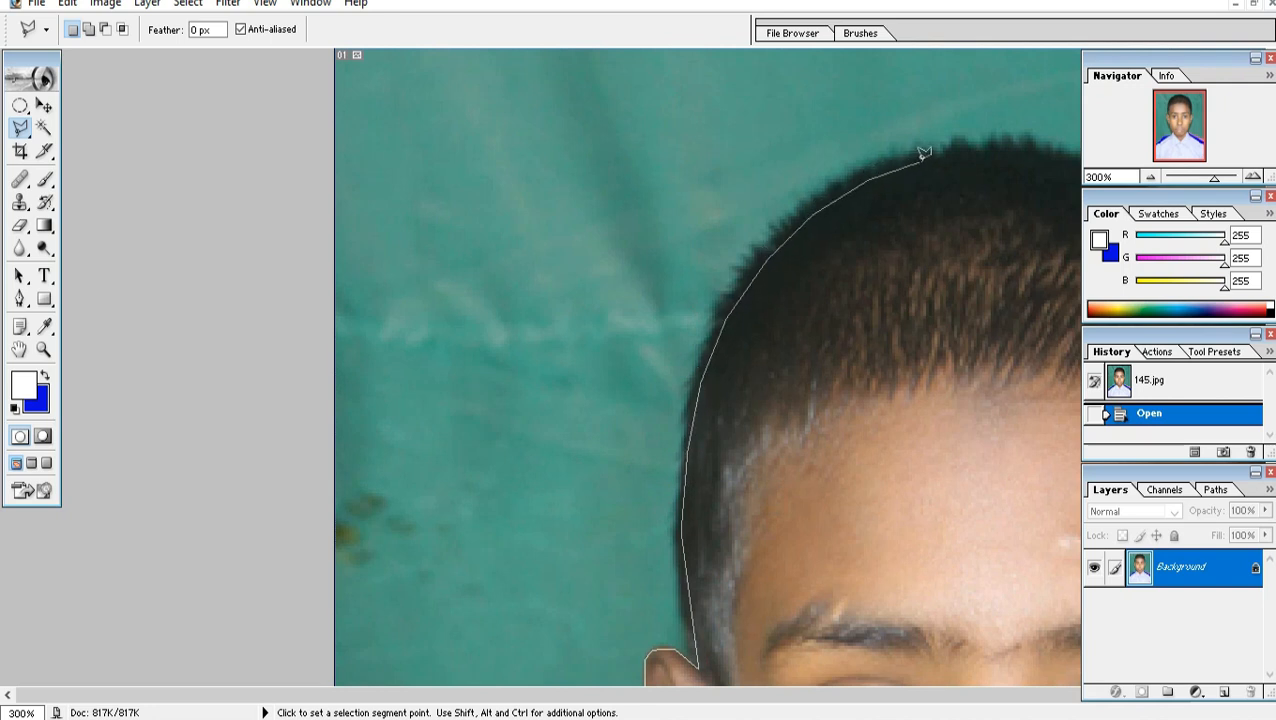
left_click(924, 155)
left_click(1036, 140)
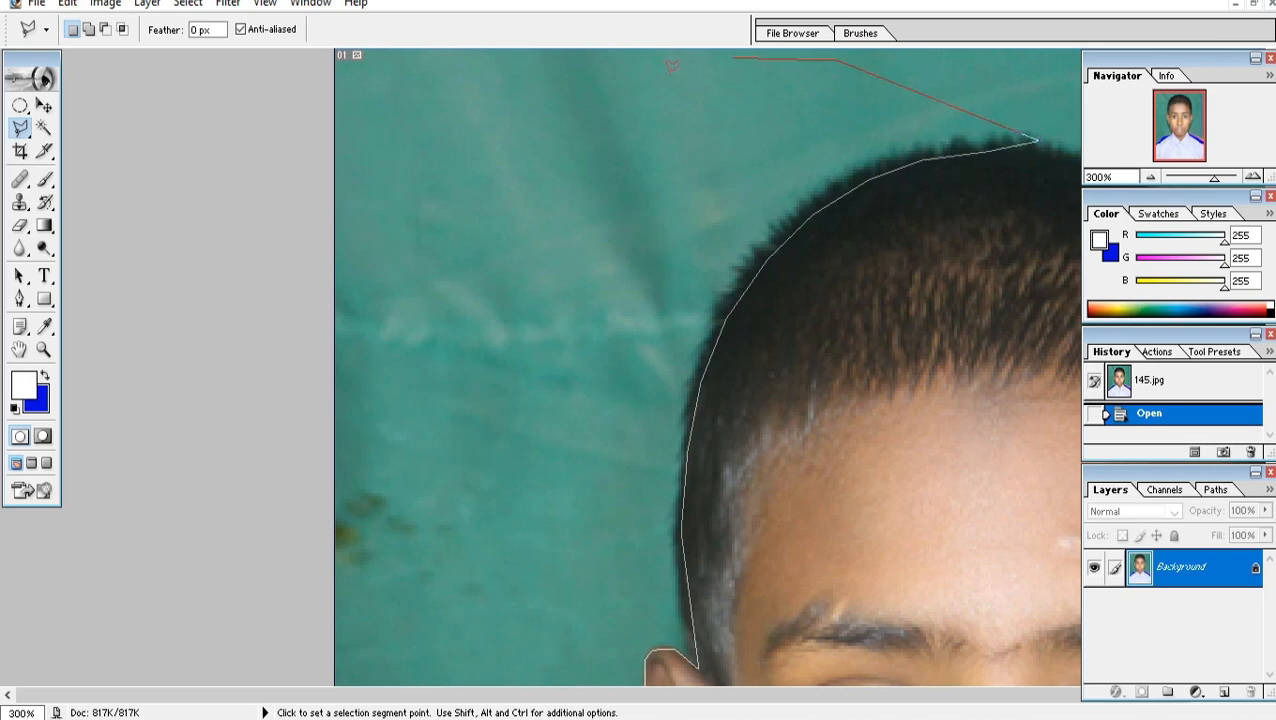
key("ctrl+minus")
key("ctrl+minus")
key("ctrl+minus")
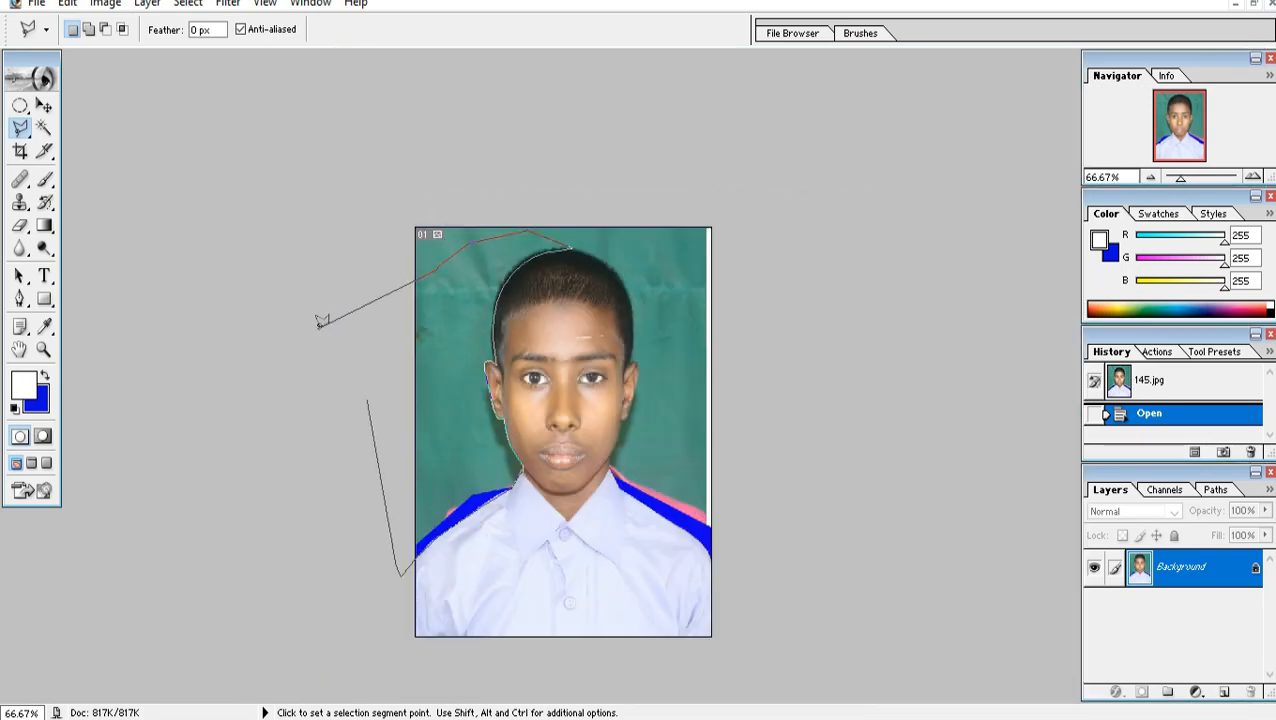
left_click(369, 397)
key("Delete")
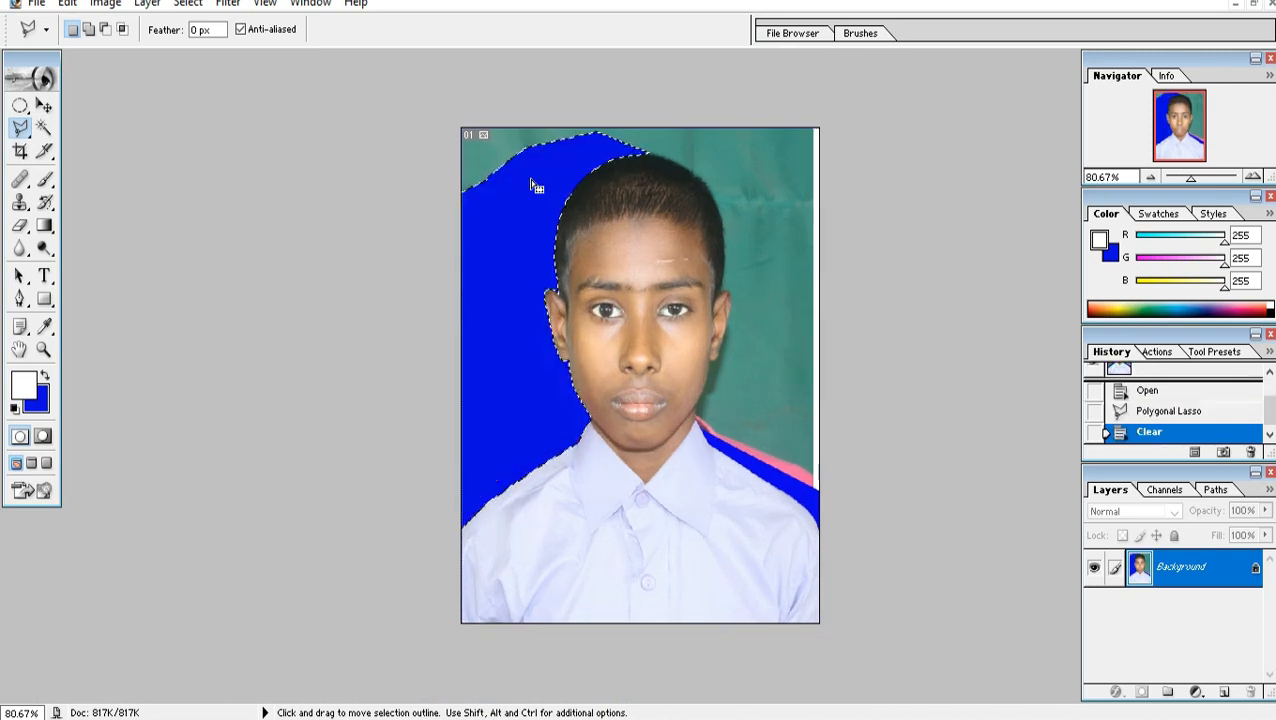
right_click(531, 184)
left_click(564, 194)
- Start a Polygonal Lasso outline outside the photo's right edge, following the shoulder, collar, jaw and ear on that side
key("ctrl+0")
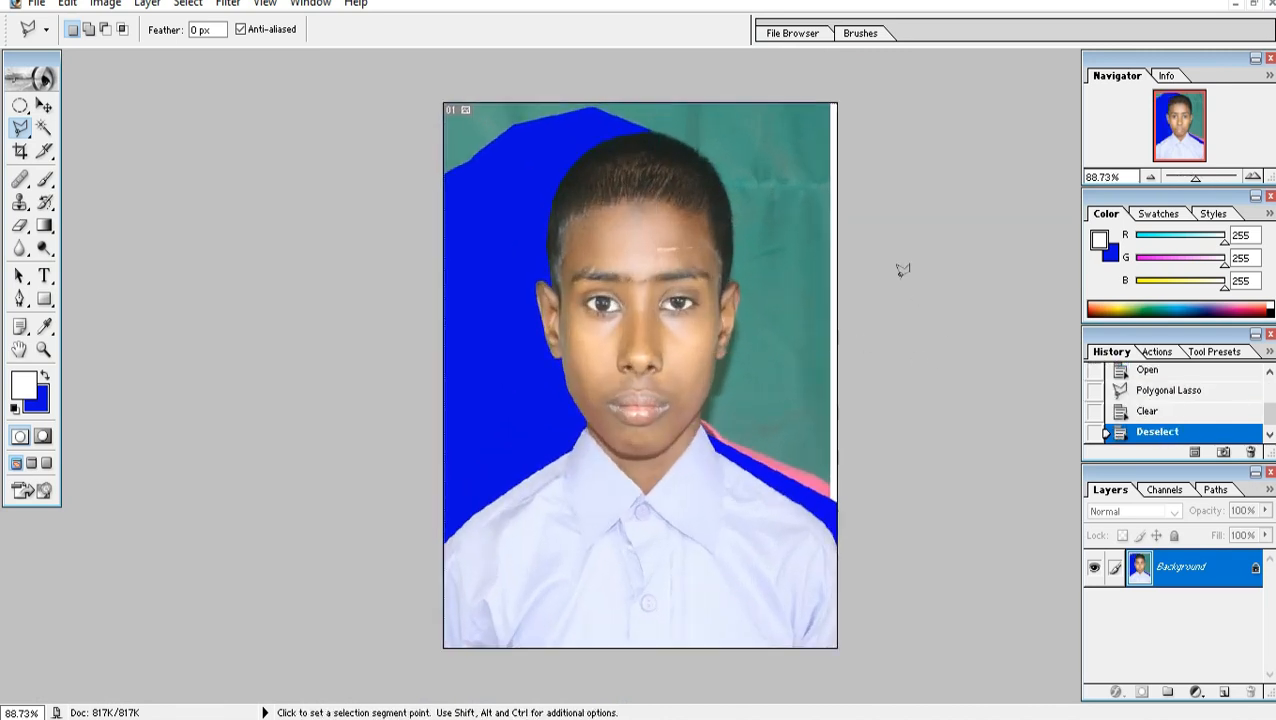
left_click(897, 284)
left_click(871, 560)
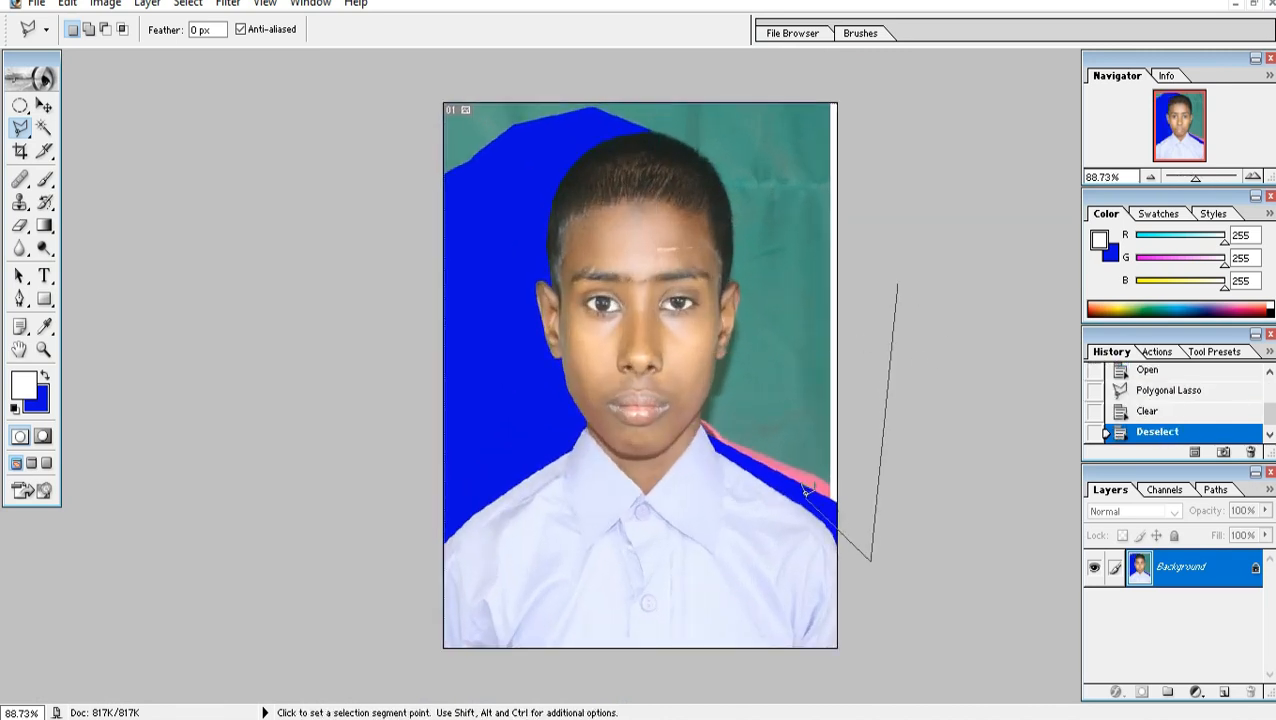
left_click(806, 496)
left_click(804, 494, "ctrl")
left_click(804, 494, "ctrl")
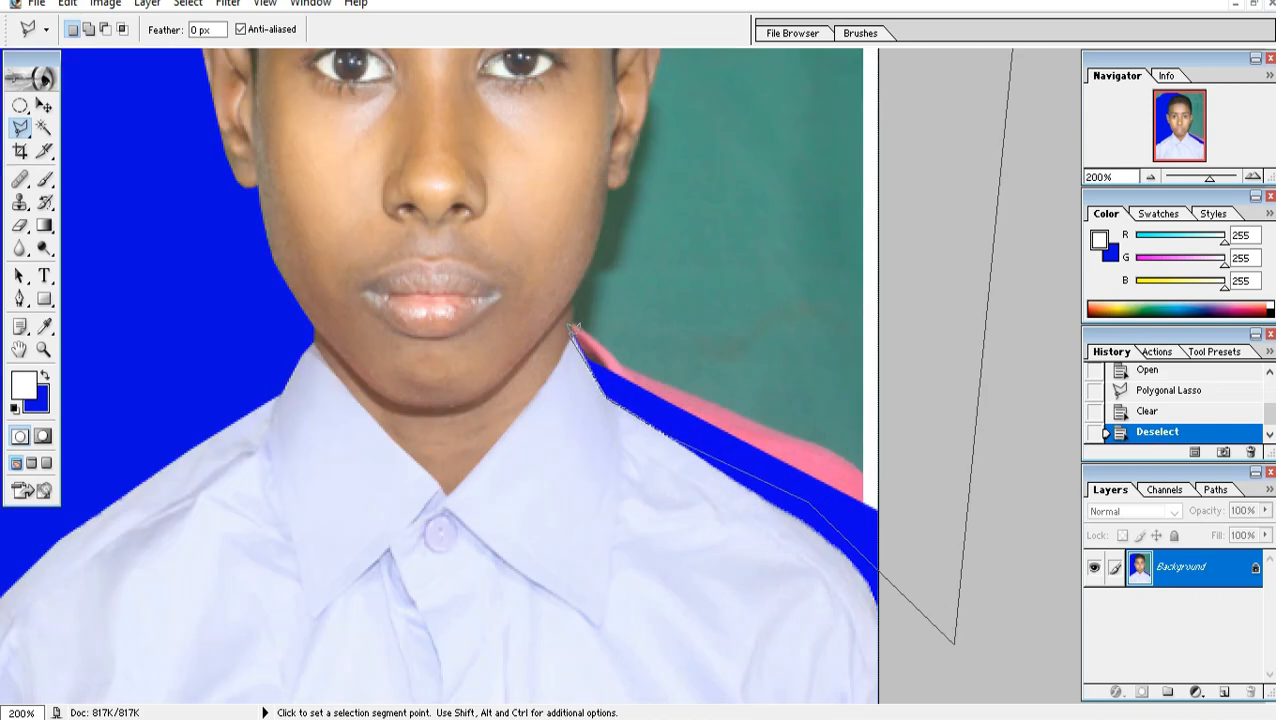
left_click(572, 326, "ctrl")
left_click(572, 327)
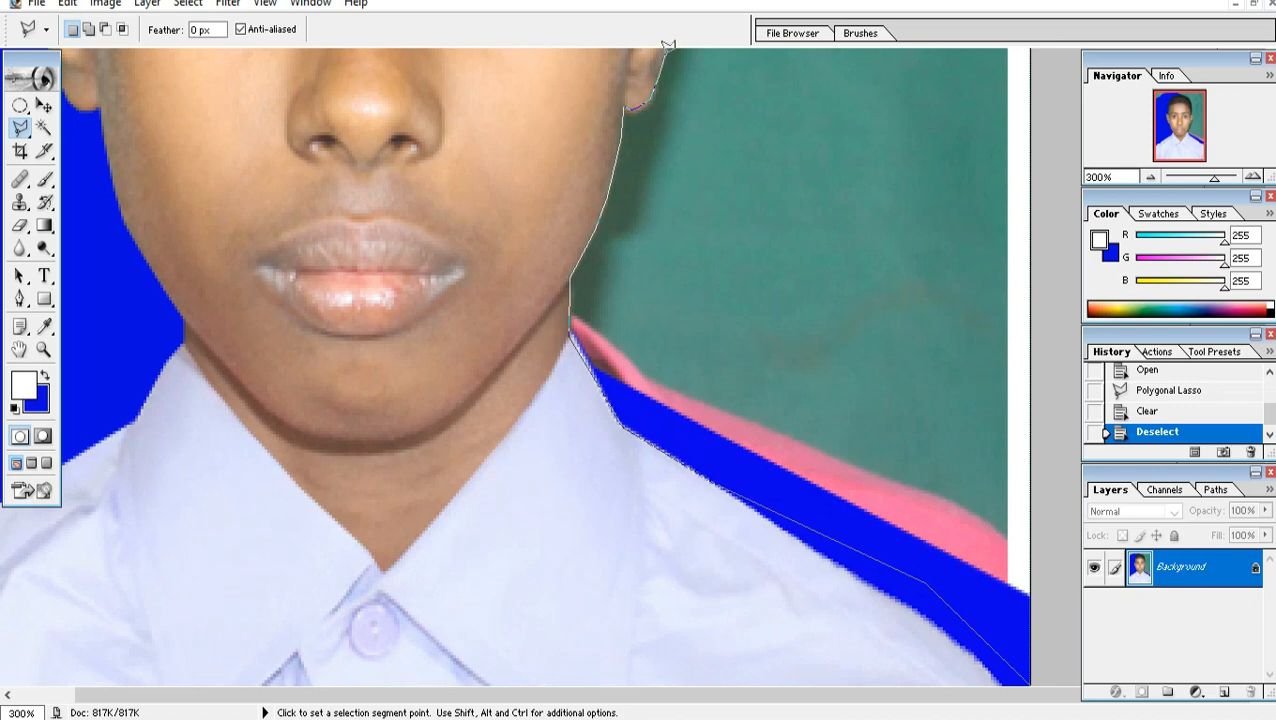
scroll(701, 53, "up", 5)
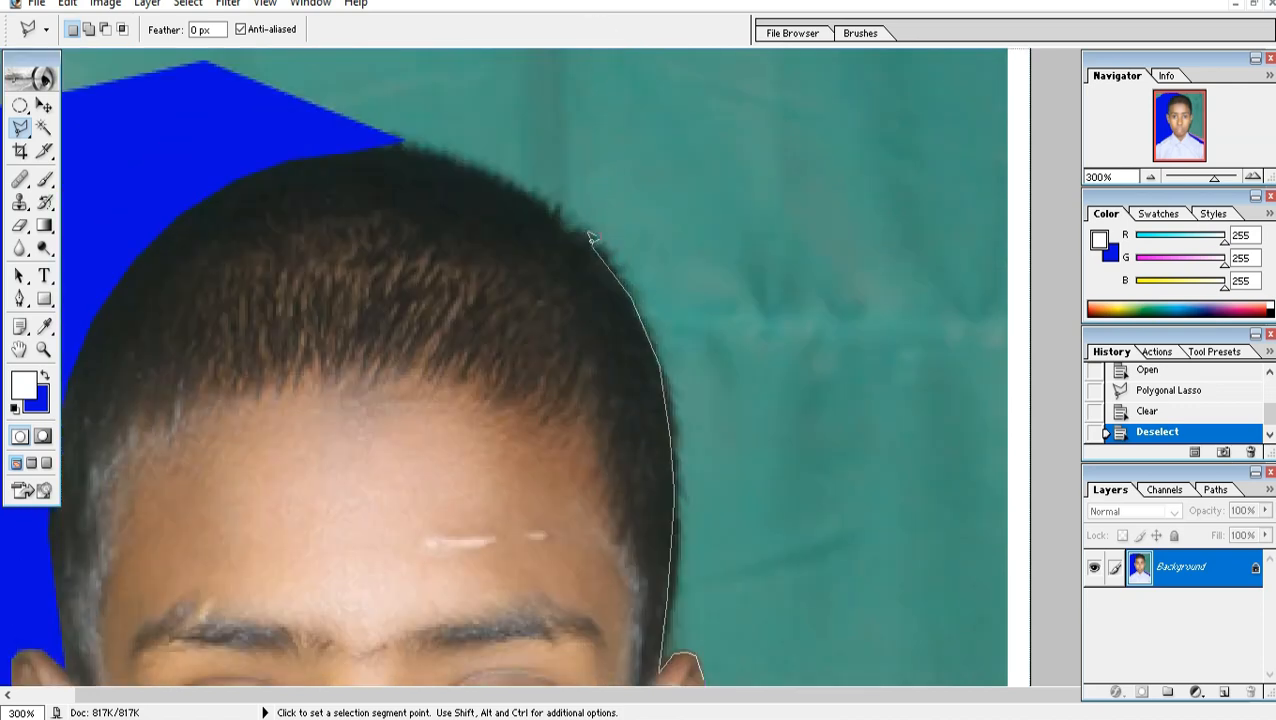
- Finish the outline over the hair, close it around the right backdrop, clear the selection to blue and deselect
left_click(545, 197)
left_click(478, 177)
left_click(408, 152)
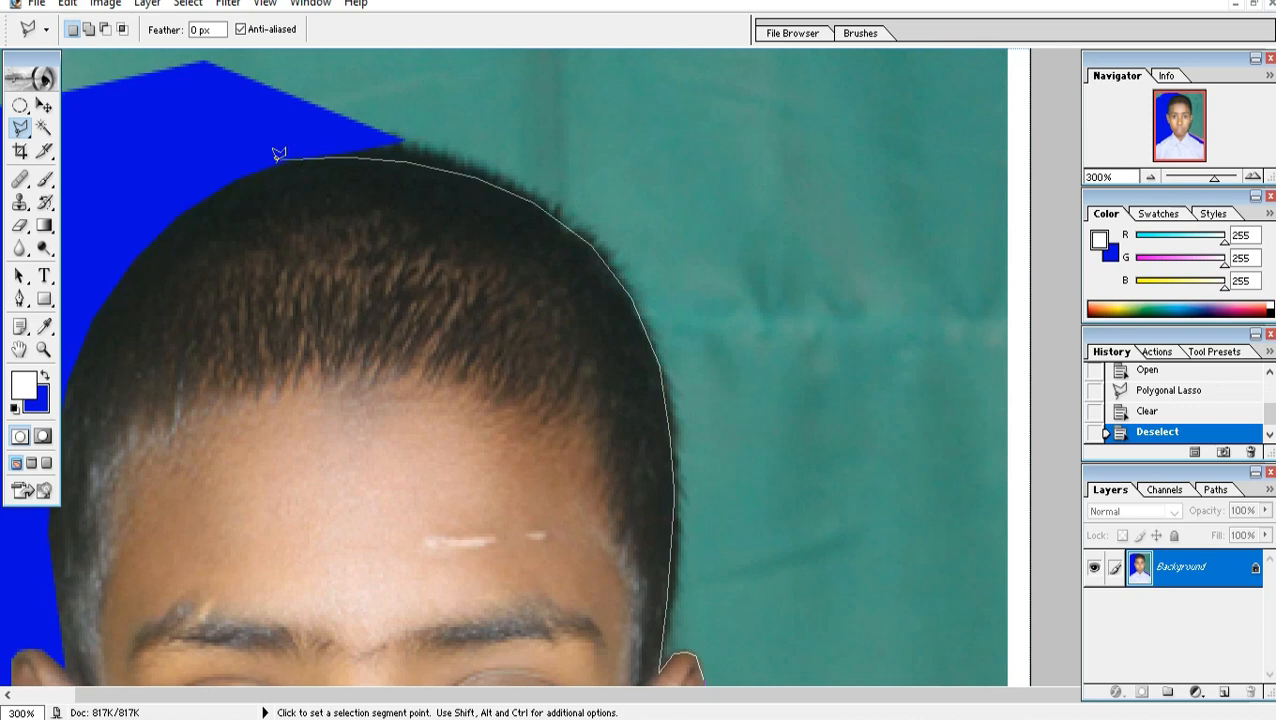
left_click(275, 160)
left_click(403, 85)
left_click(782, 142)
scroll(857, 152, "down", 2)
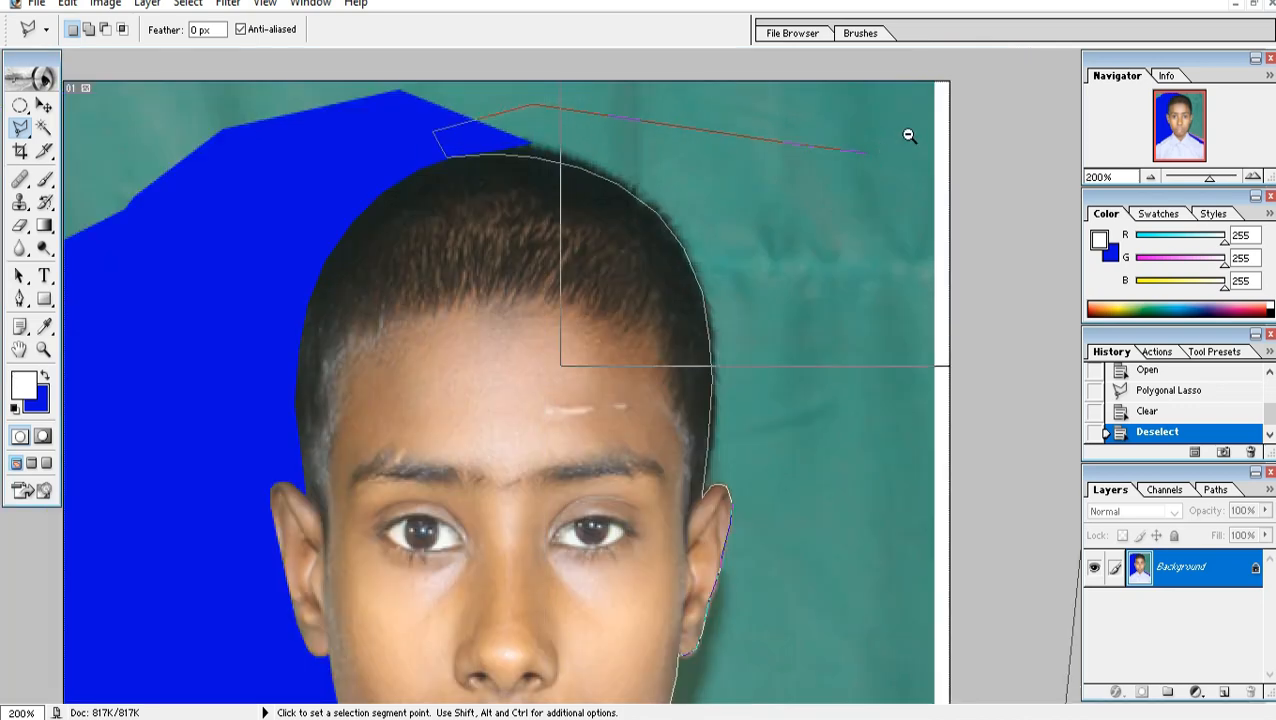
left_click(948, 96)
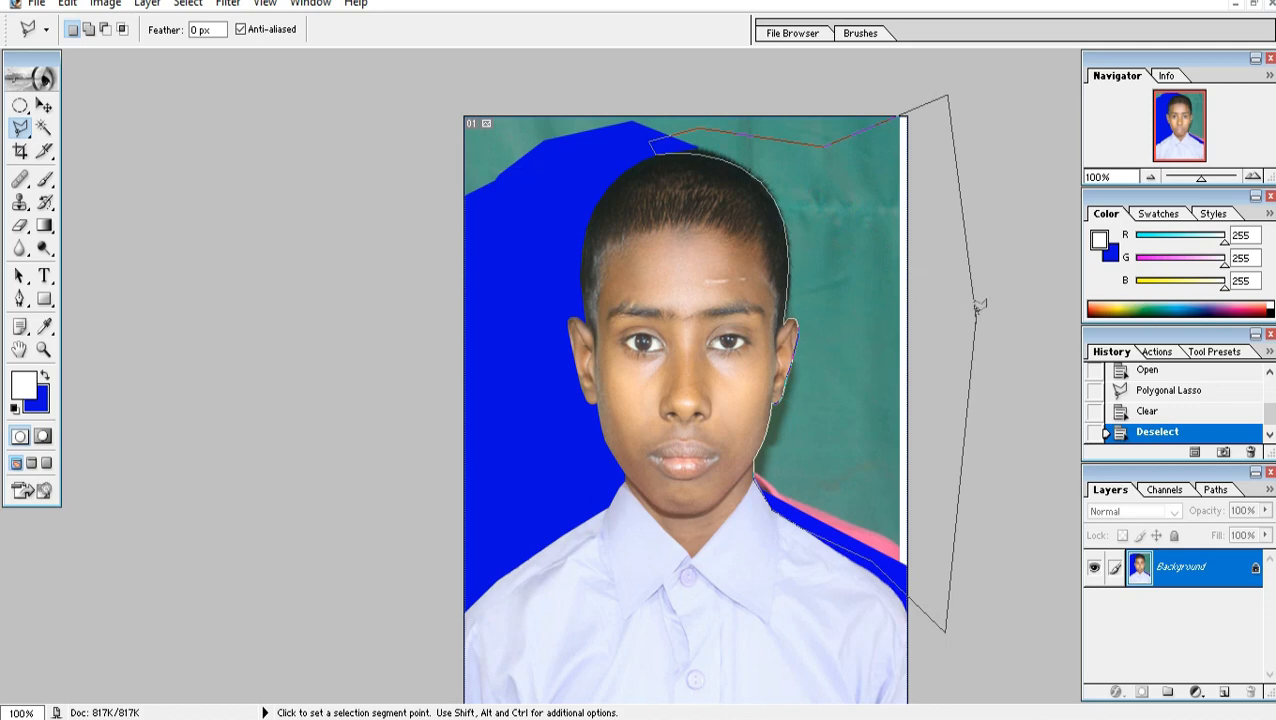
double_click(978, 312)
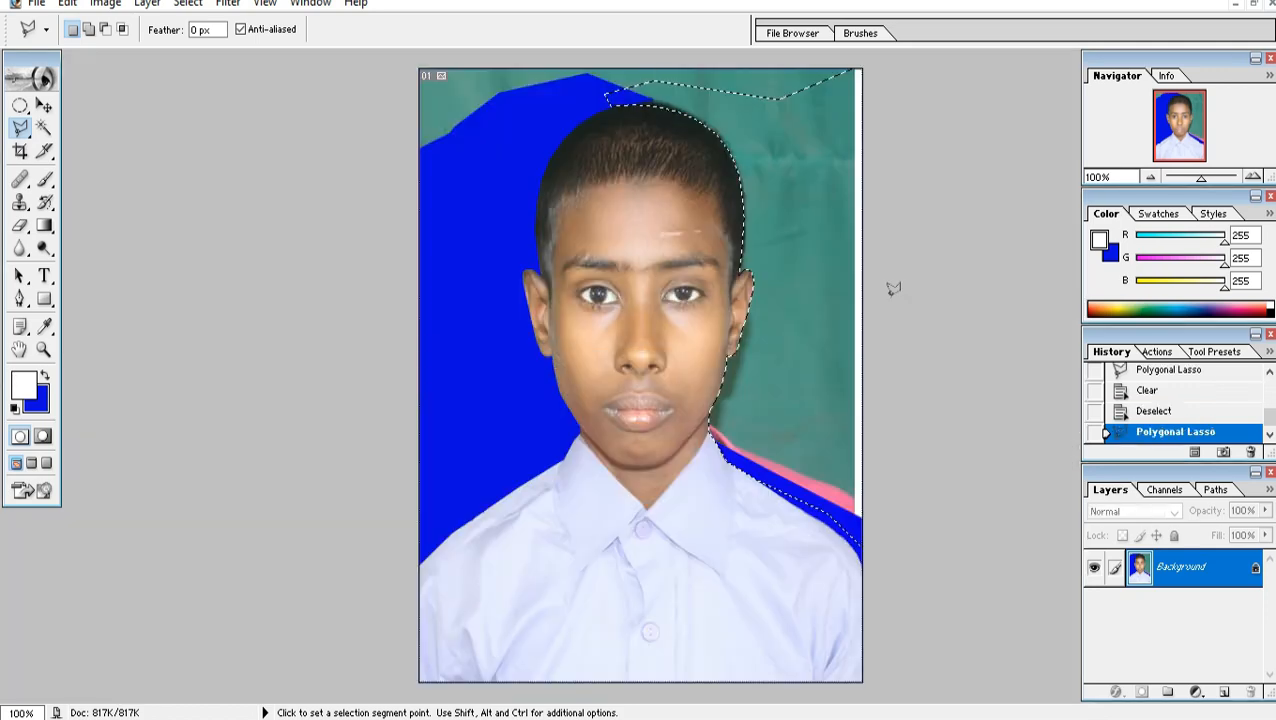
key("Delete")
right_click(778, 150)
left_click(830, 163)
- Outline the remaining green patches along the photo's upper edge with the Polygonal Lasso, clear them to blue and deselect
left_click(930, 131)
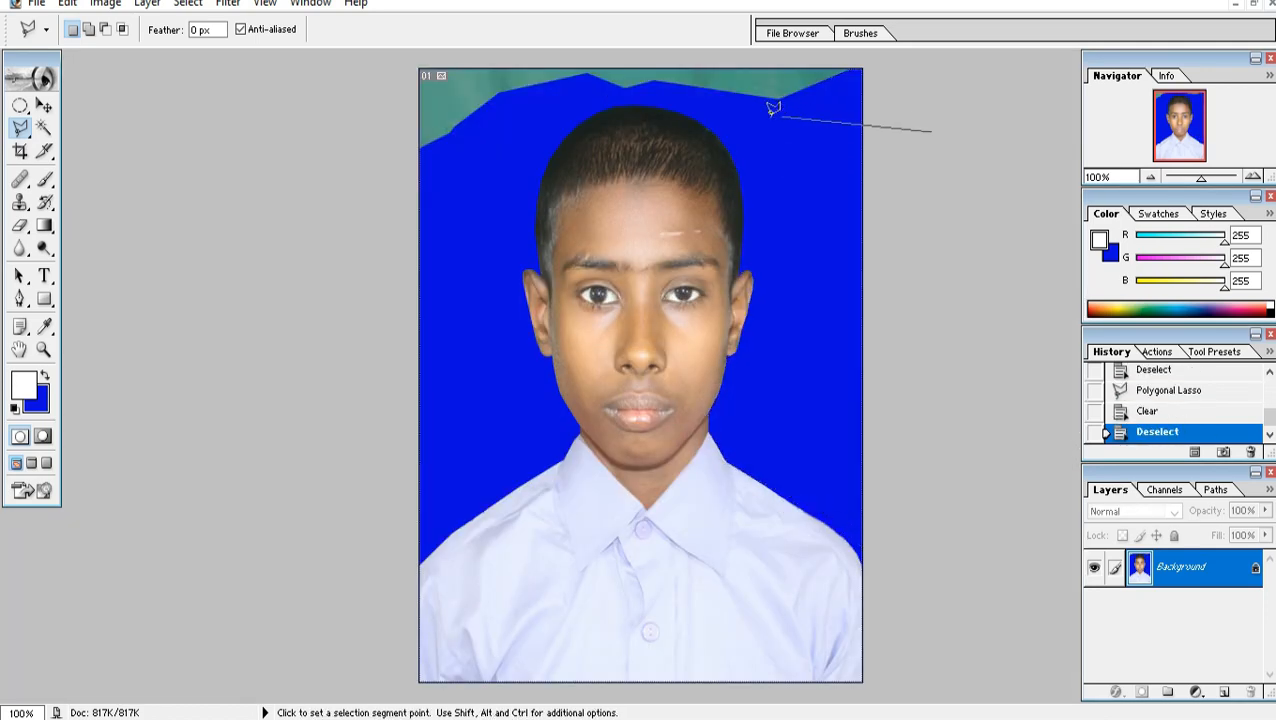
left_click(658, 100)
left_click(610, 101)
left_click(460, 187)
left_click(330, 157)
left_click(320, 50)
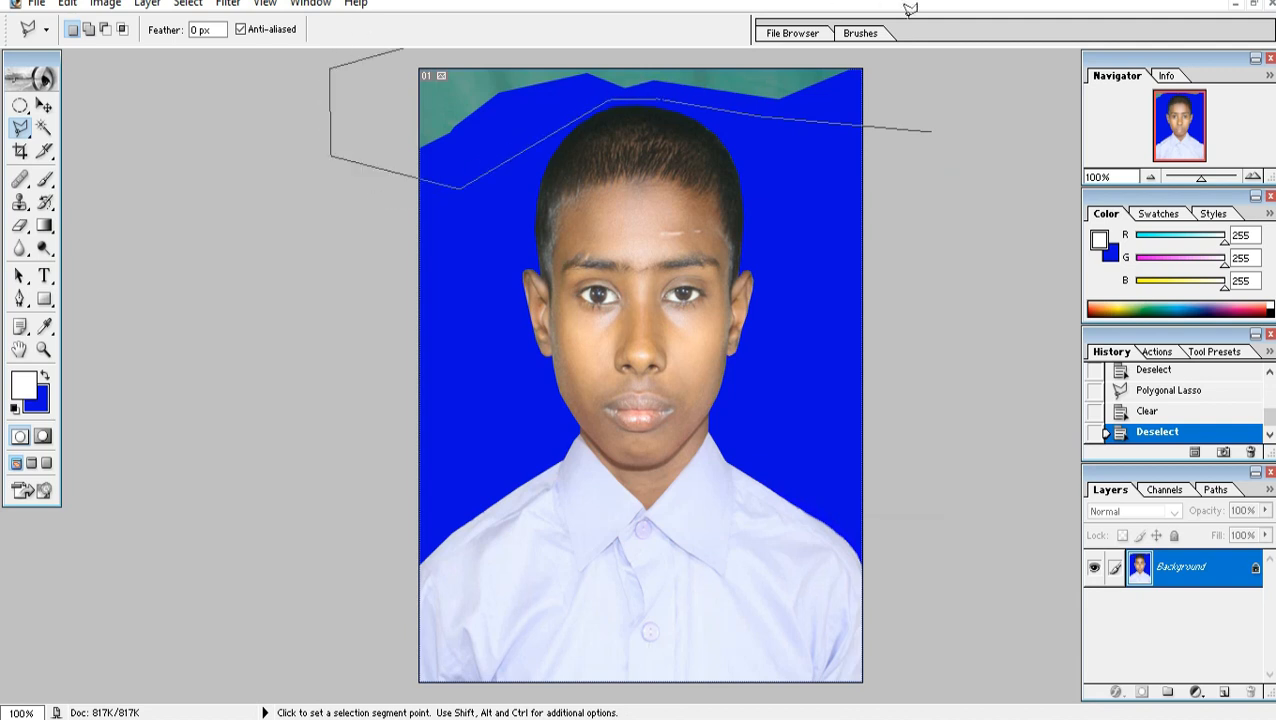
left_click(948, 50)
left_click(931, 128)
key("Delete")
right_click(738, 126)
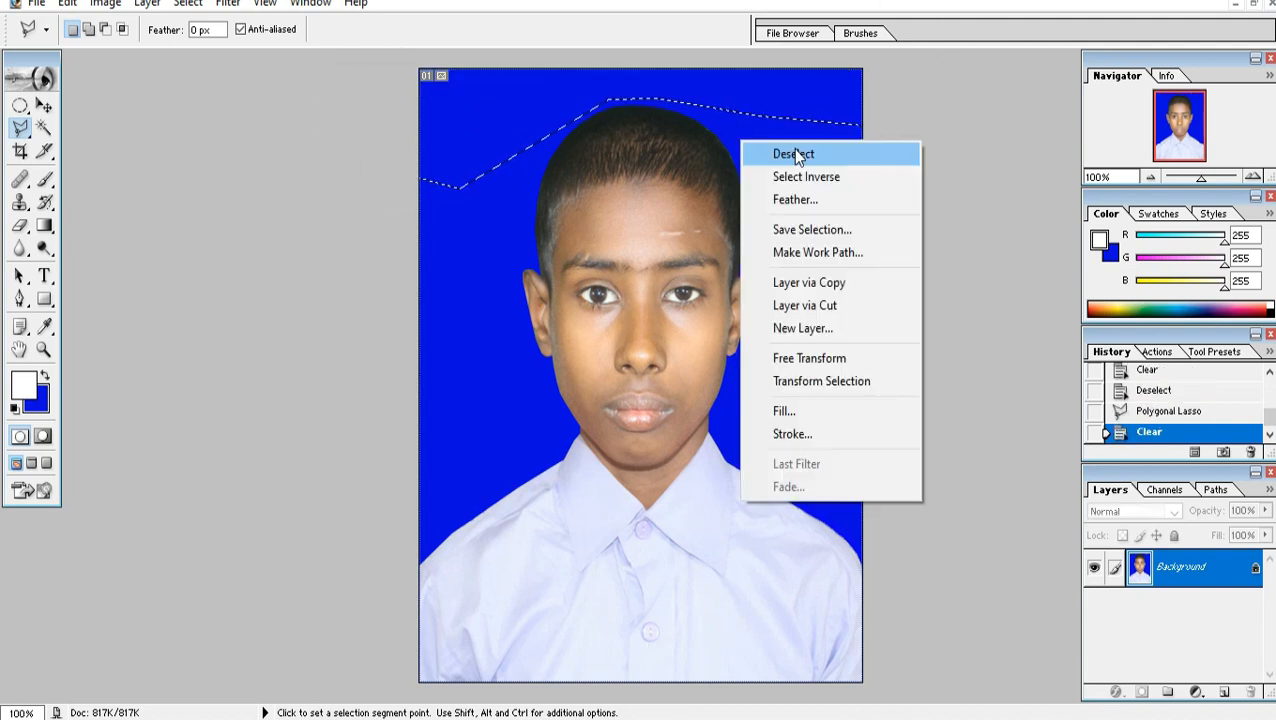
left_click(799, 155)
- Check the cutout edges of the blue-background portrait and save the image
scroll(826, 387, "down", 5)
scroll(789, 392, "up", 4)
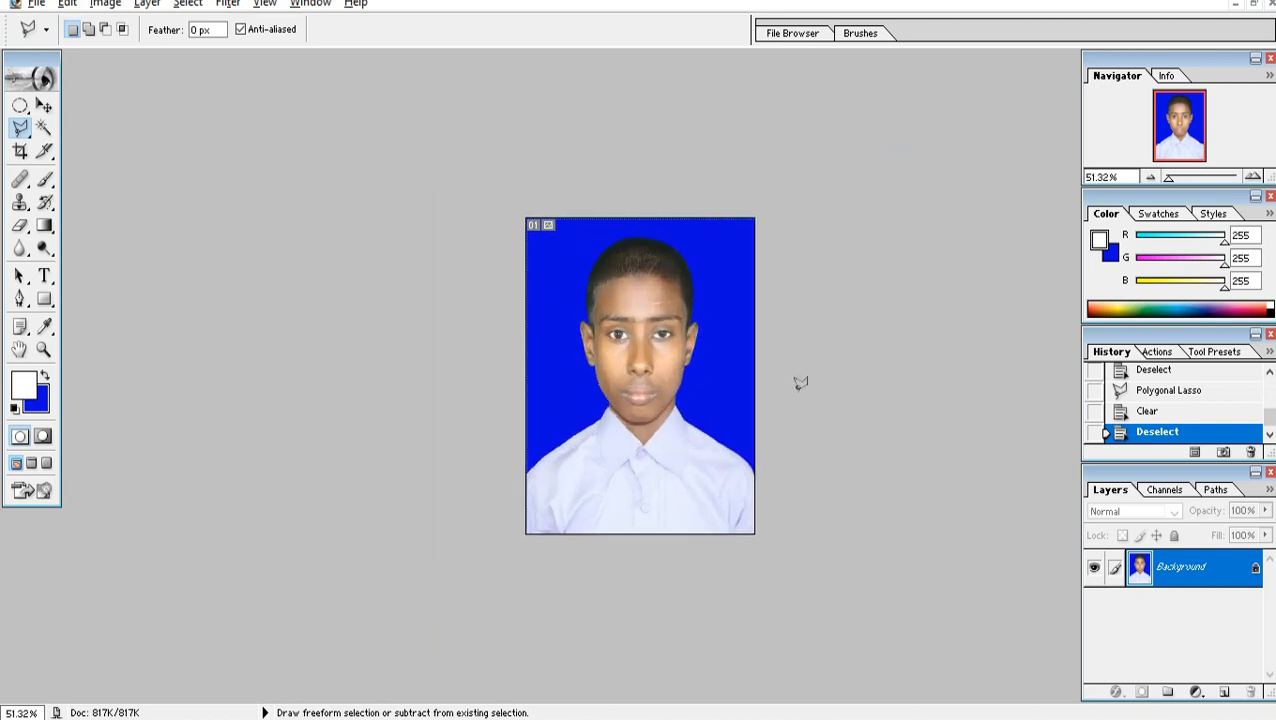
scroll(750, 430, "down", 1)
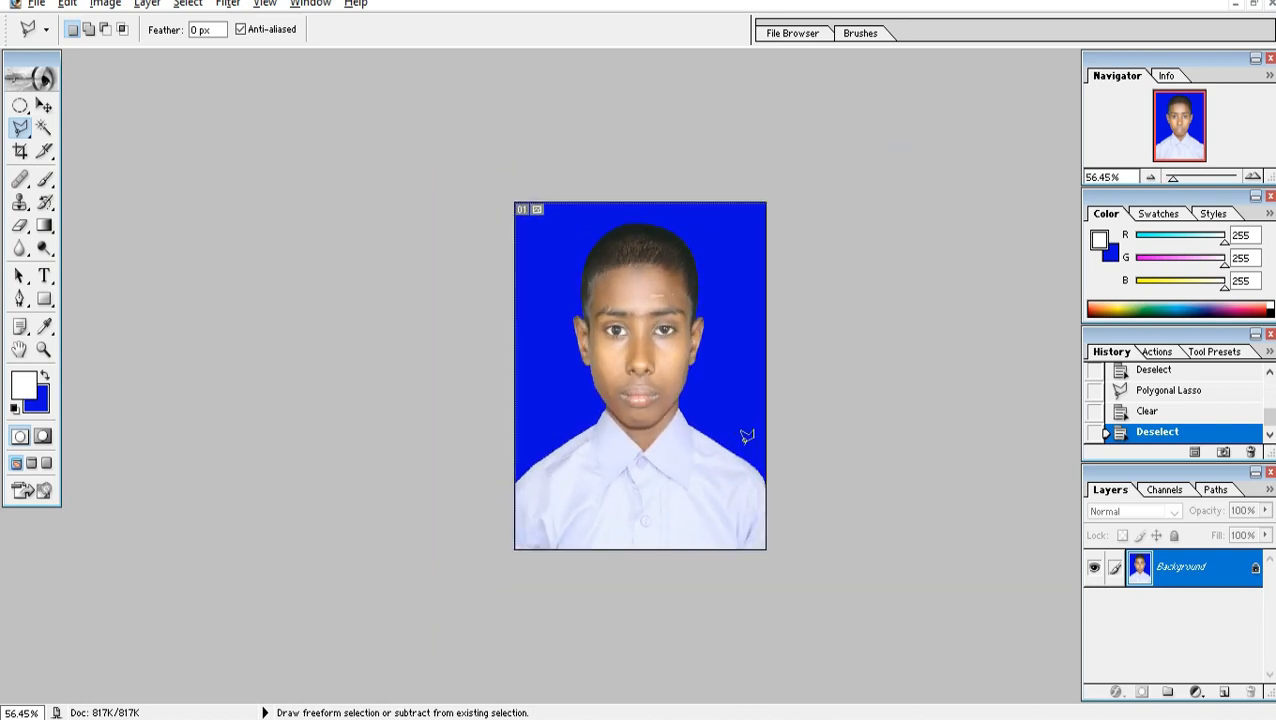
scroll(741, 433, "up", 2)
scroll(764, 439, "up", 1)
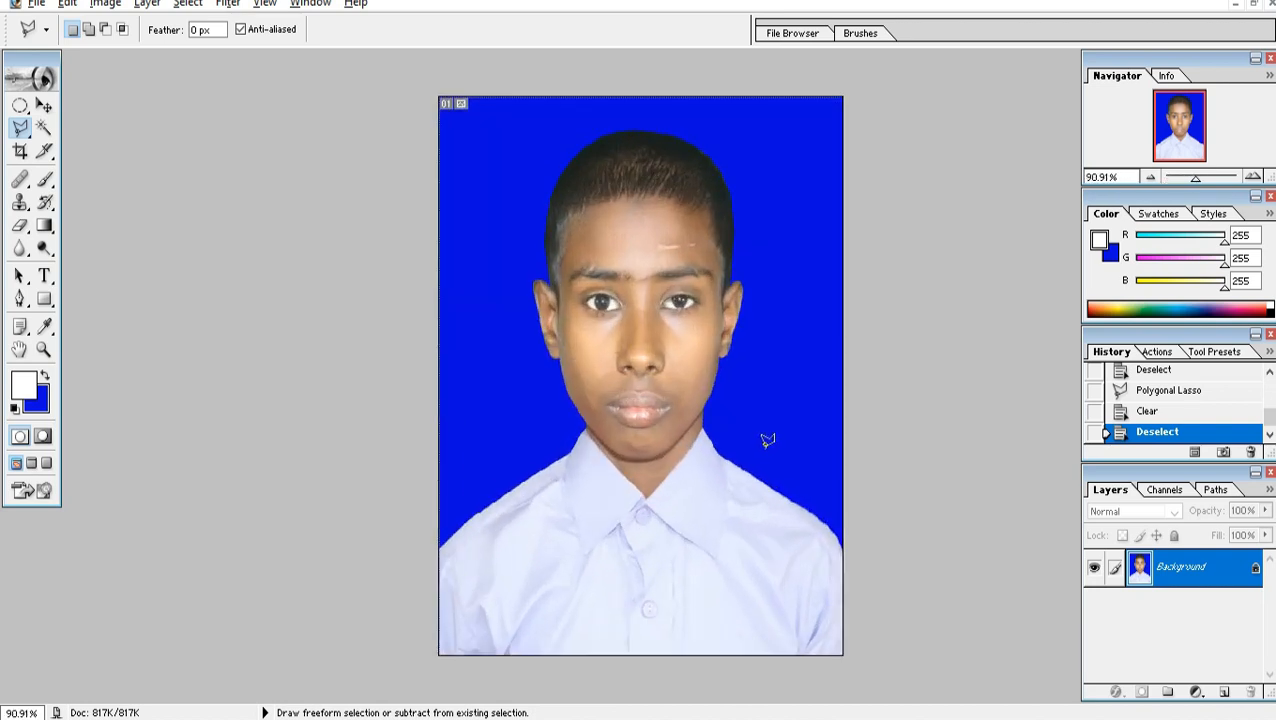
scroll(764, 447, "down", 2)
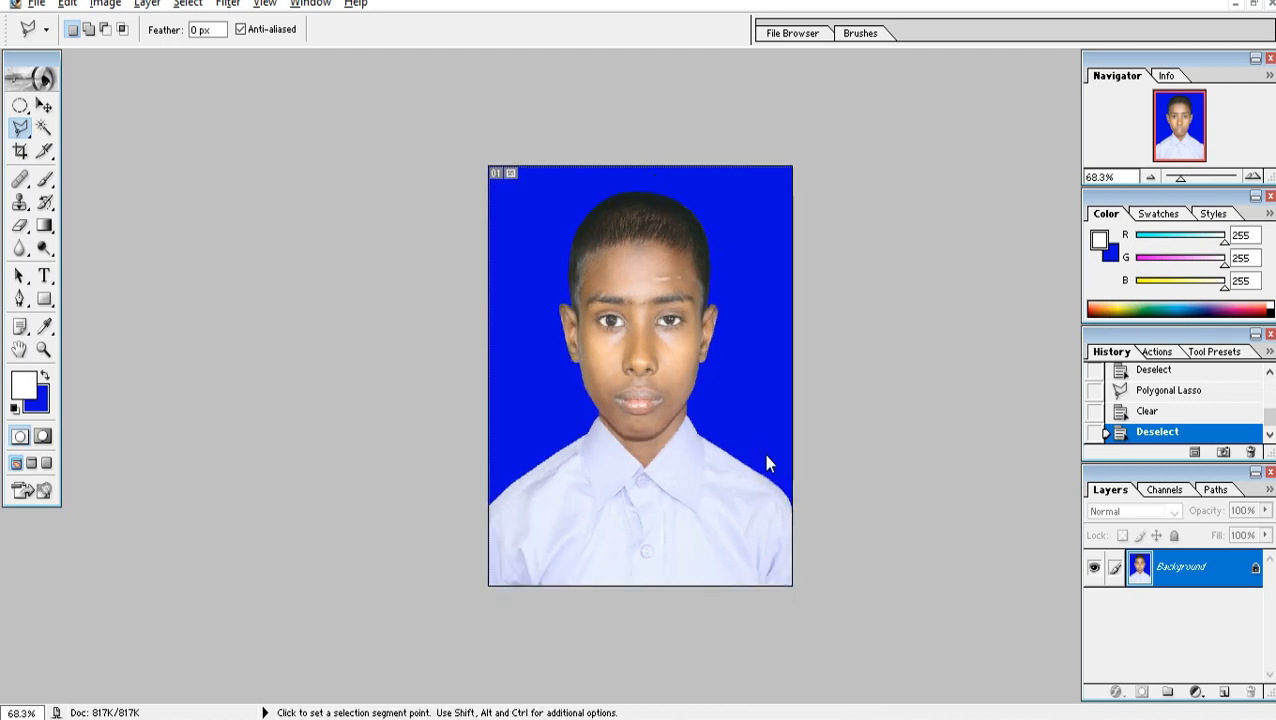
left_click(36, 4)
left_click(75, 175)
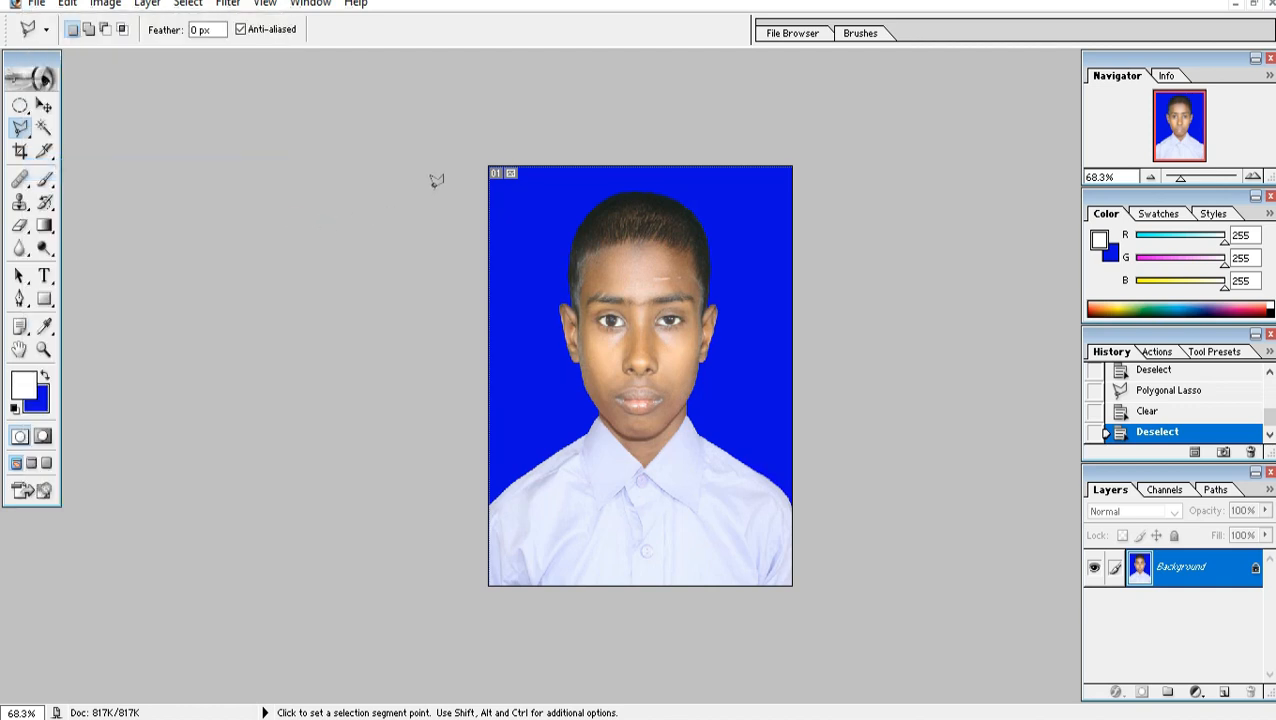
scroll(512, 209, "down", 3)
key("ctrl+minus")
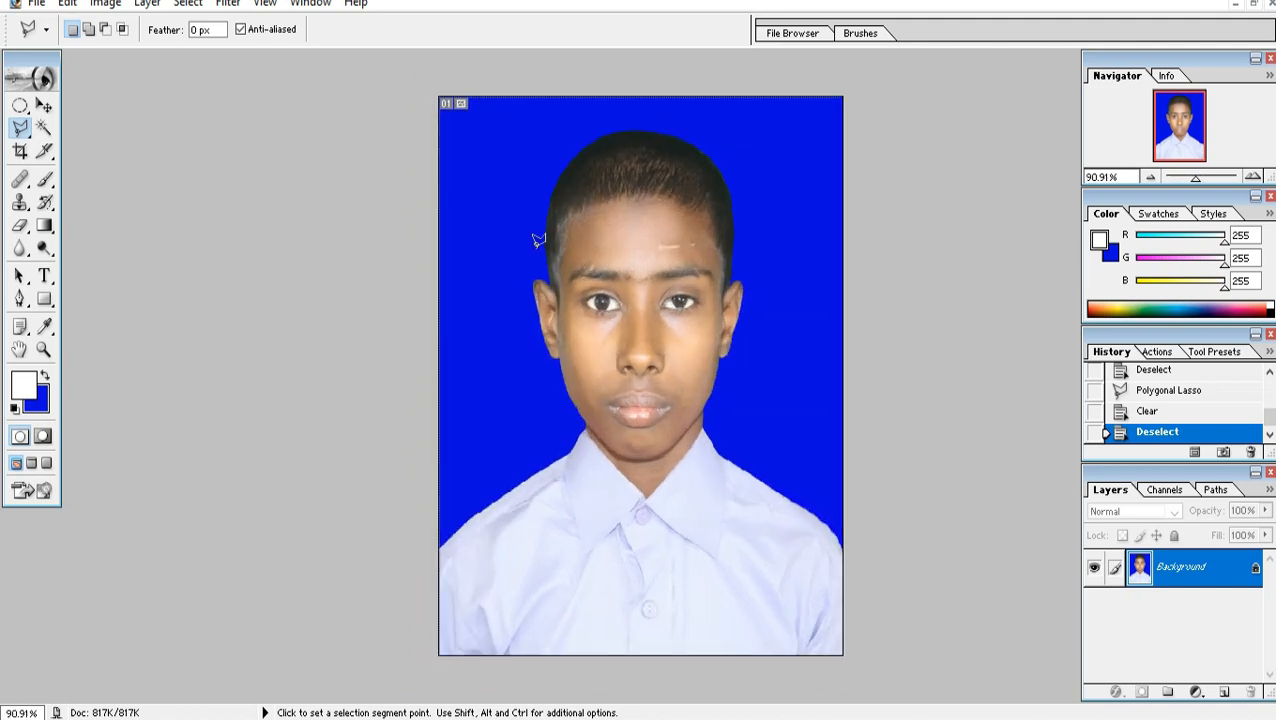
key("ctrl+plus")
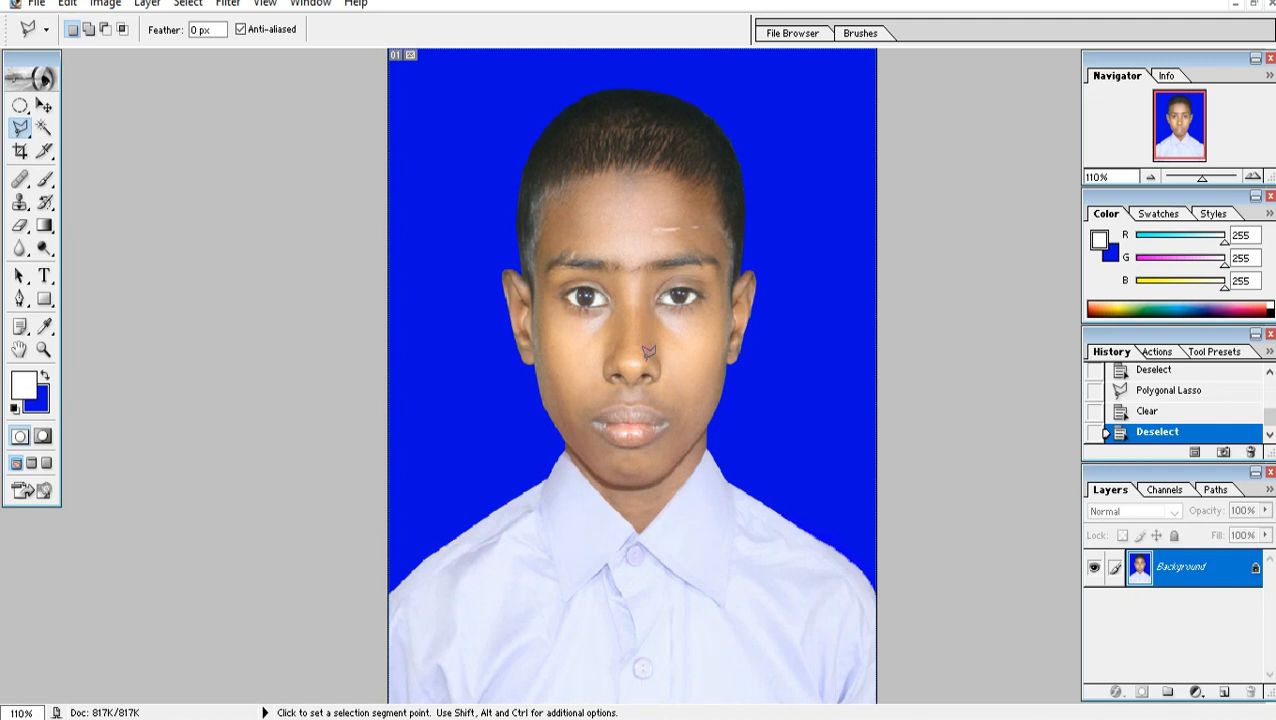
- Create a new blank white RGB document and place its window beside the 145.jpg portrait
scroll(680, 410, "down", 7)
scroll(677, 424, "up", 3)
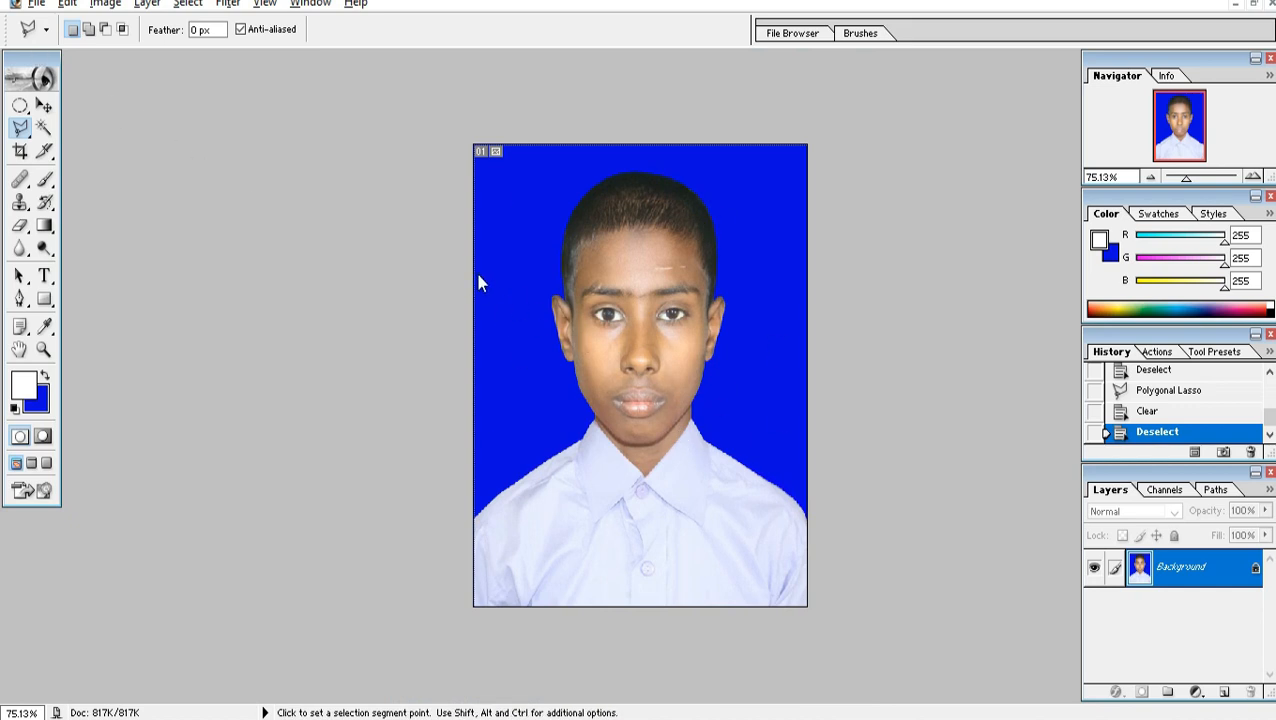
left_click(36, 4)
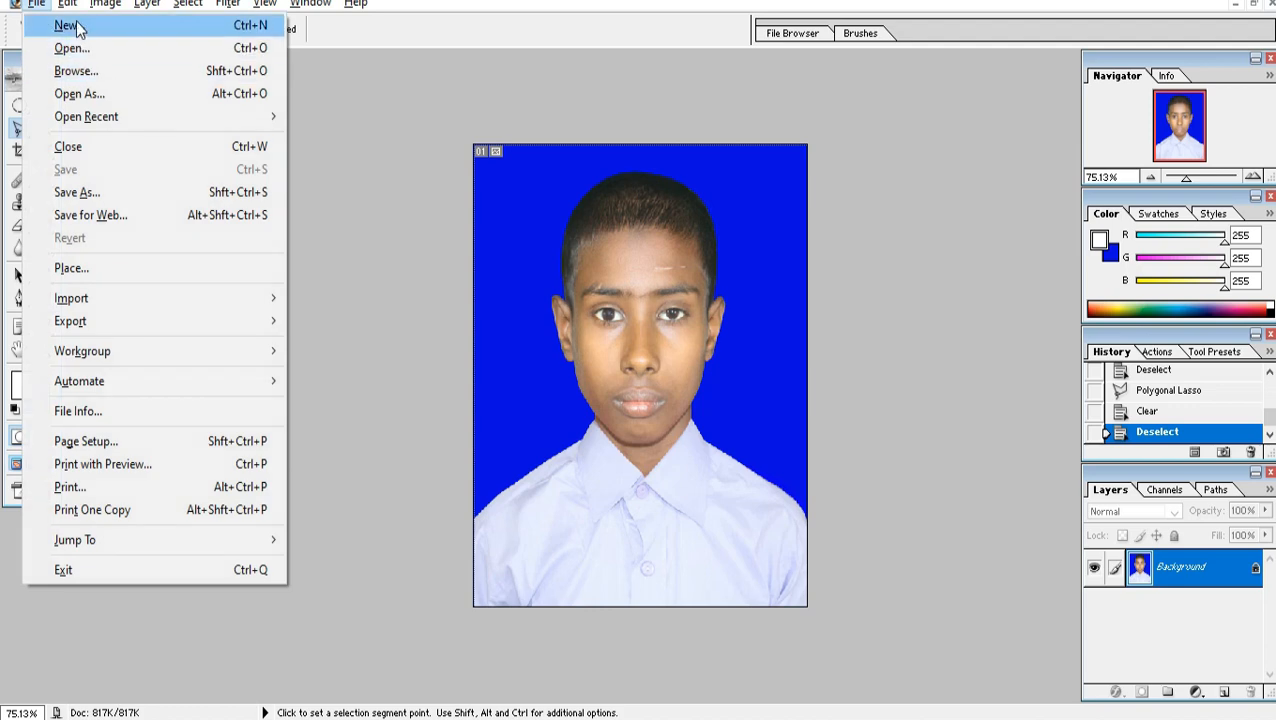
left_click(78, 27)
left_click(795, 230)
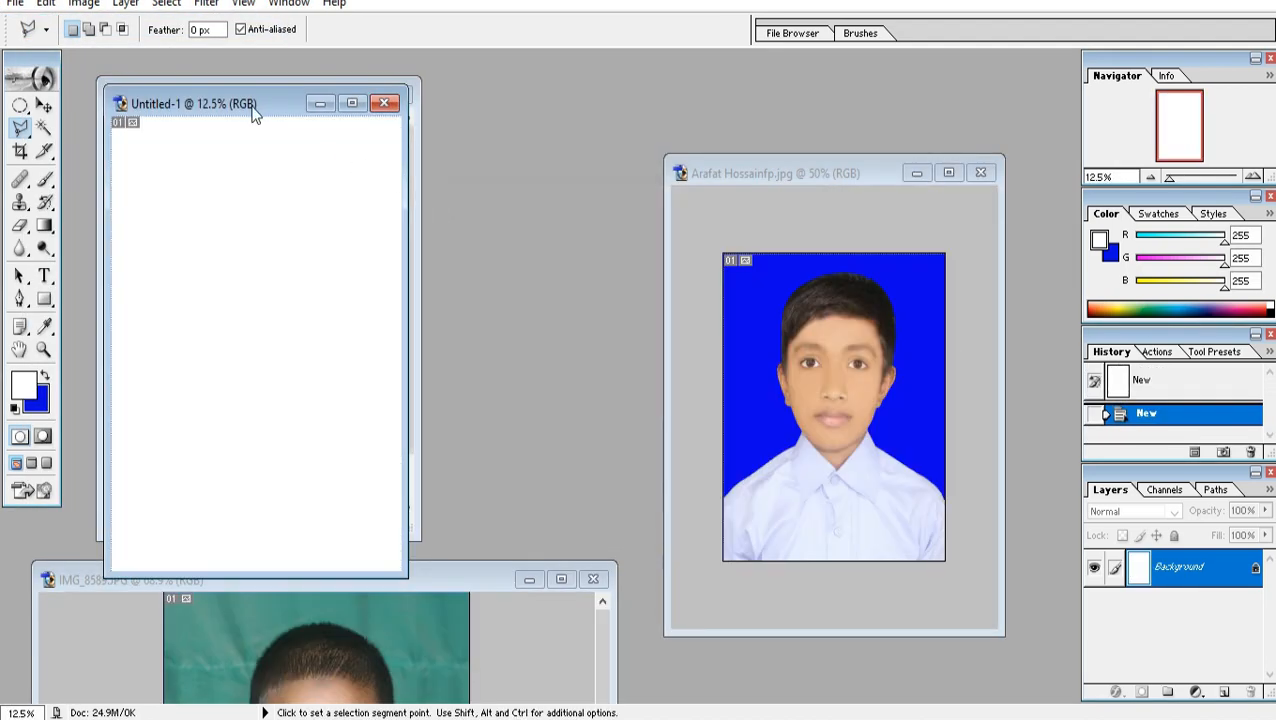
left_click_drag(253, 112, 576, 68)
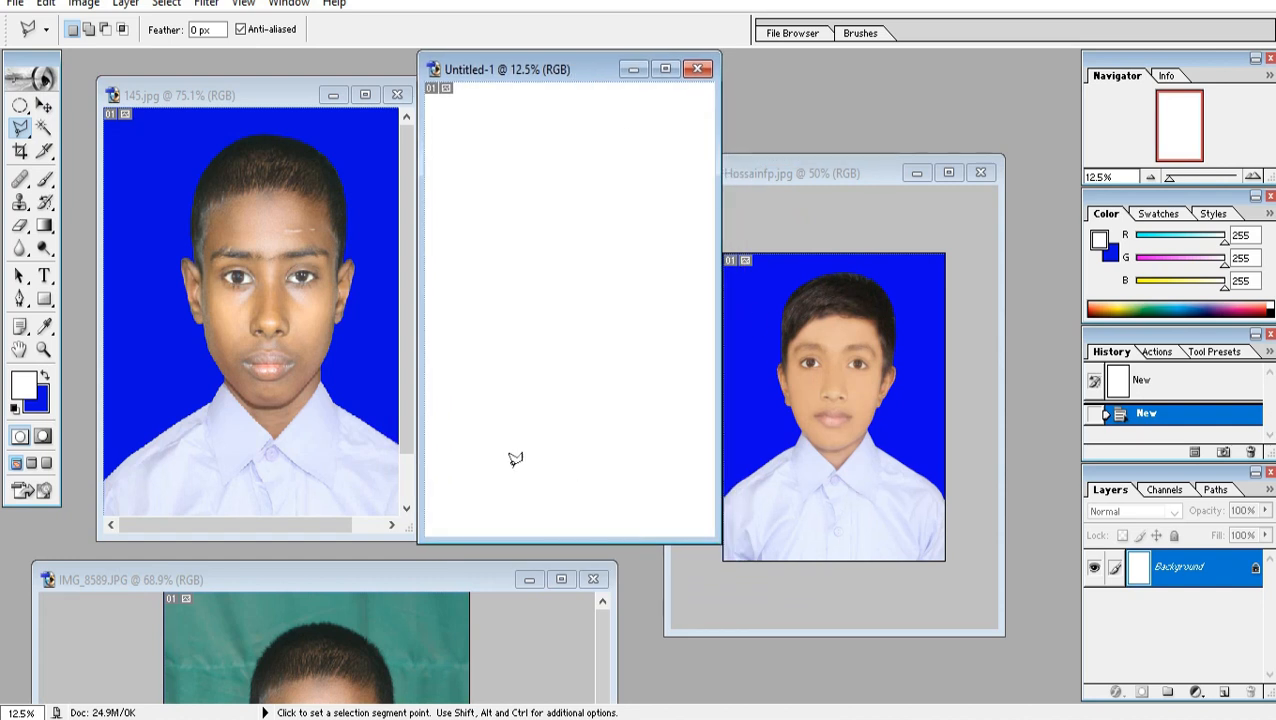
- Reduce the 145.jpg view, move the other boy's photo window clear of the blank page, and return to 145.jpg
left_click(288, 328)
scroll(314, 333, "down", 7)
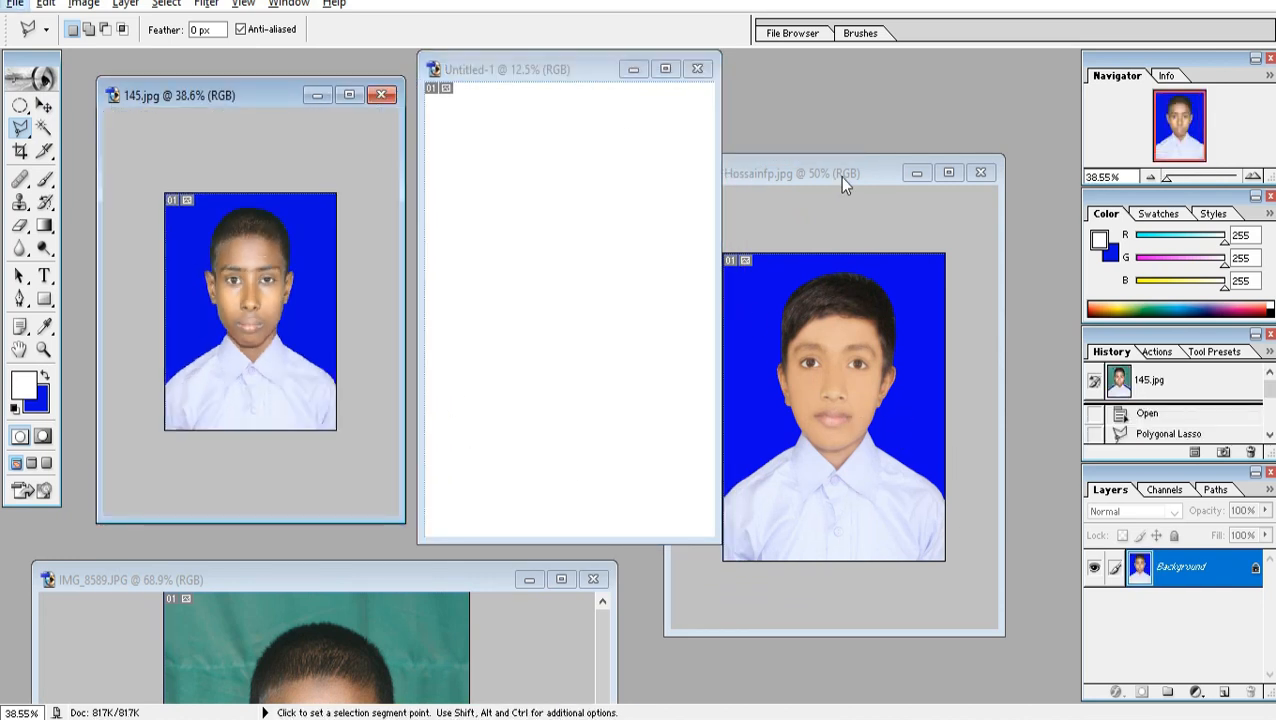
left_click_drag(839, 176, 592, 119)
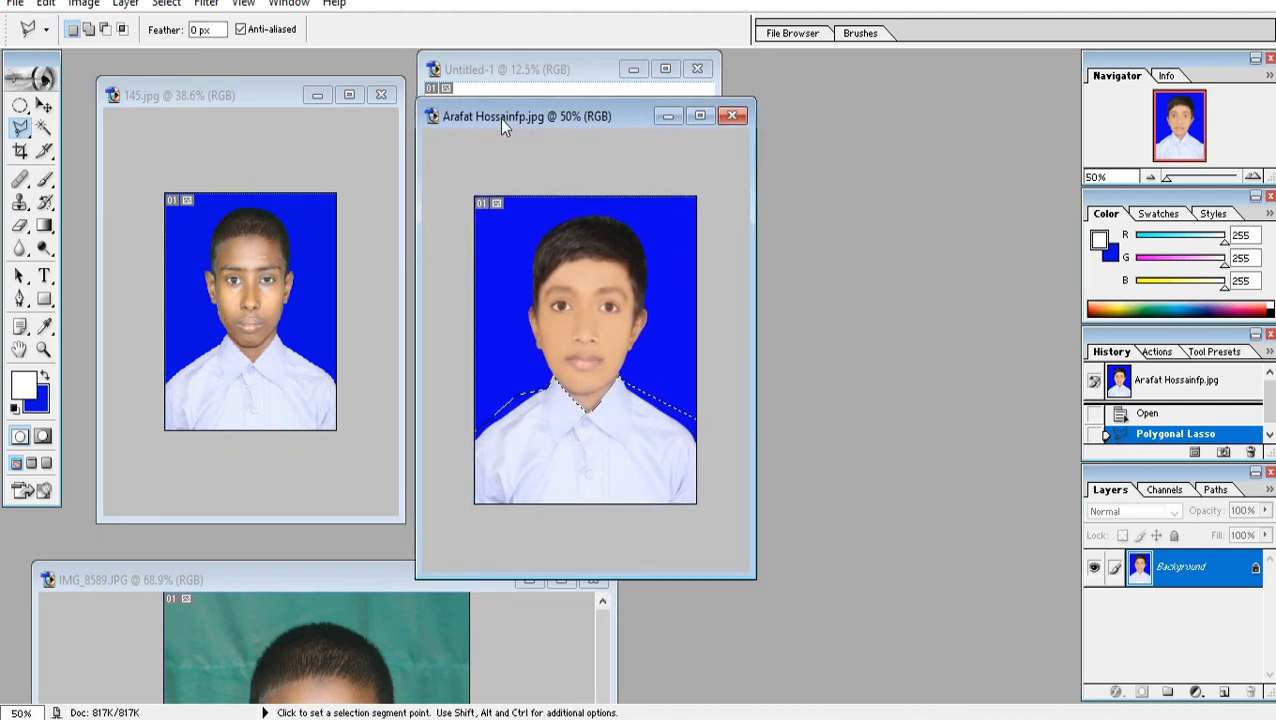
left_click_drag(509, 113, 762, 282)
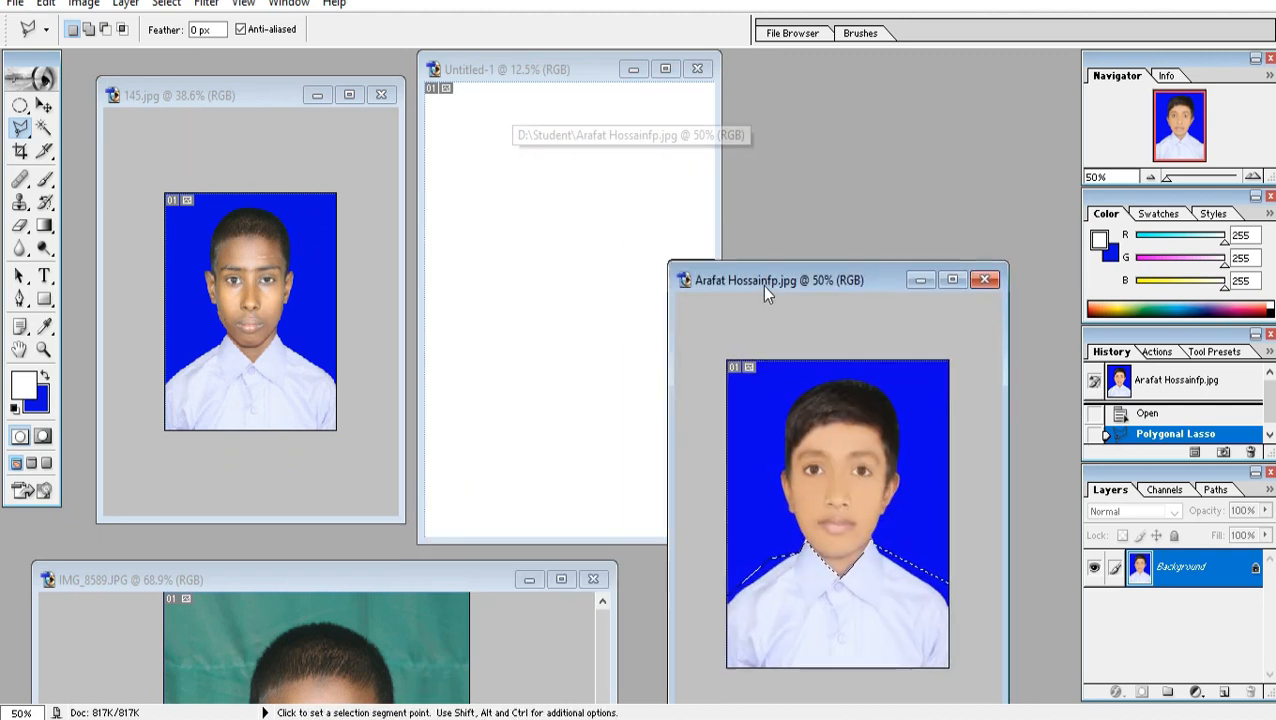
left_click(238, 287)
- Copy the 145.jpg portrait into the blank page's upper-left corner and duplicate it alongside, leaving a narrow gap
left_click(44, 106)
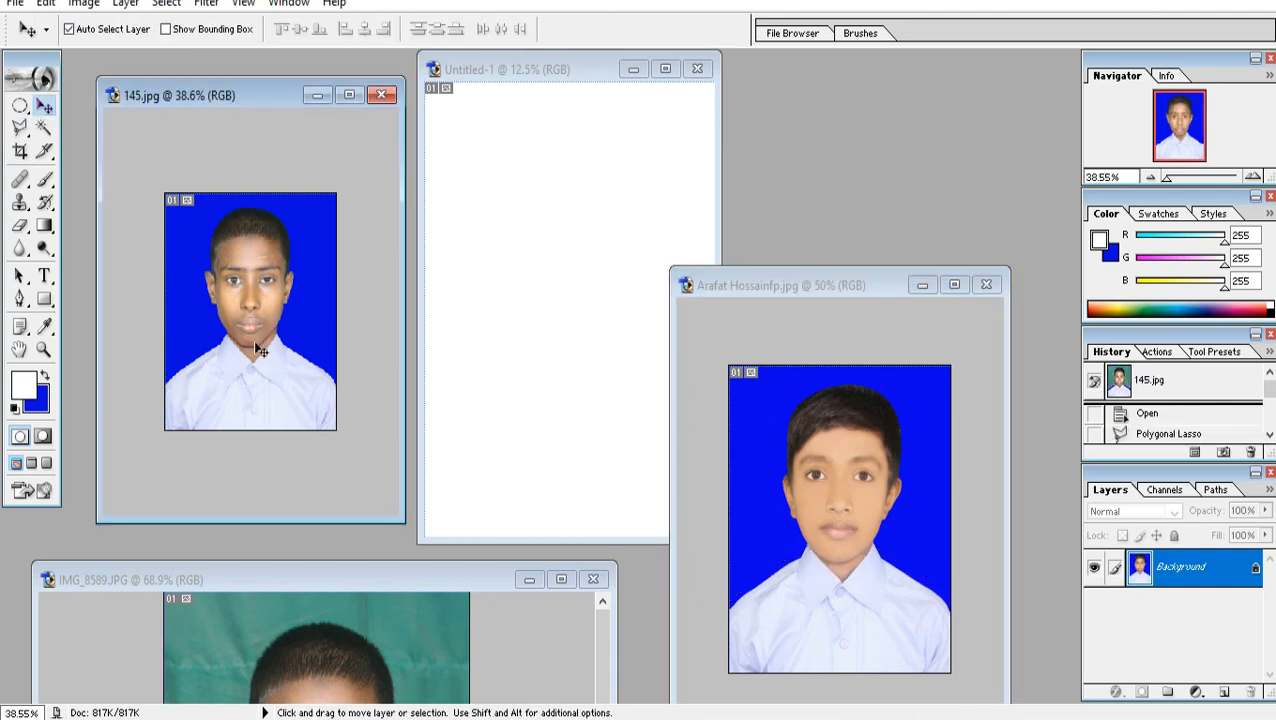
left_click_drag(255, 324, 501, 208)
left_click_drag(491, 143, 540, 142)
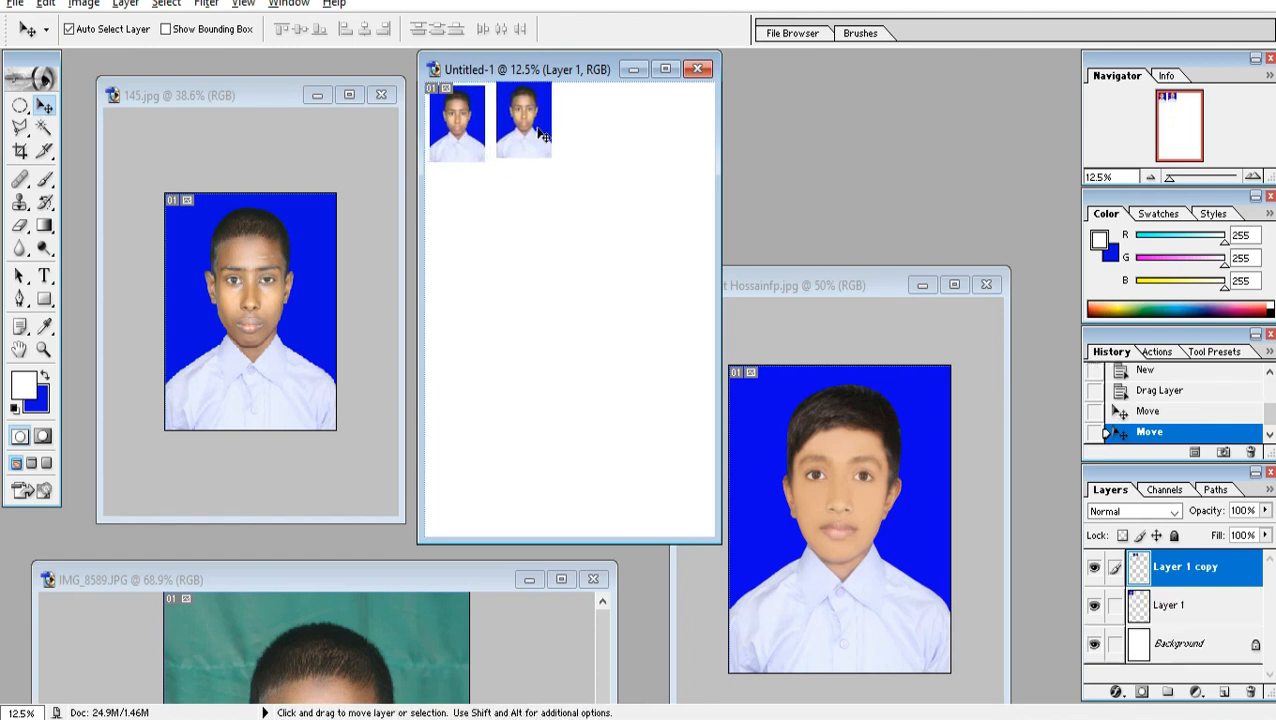
key("Right")
key("Left")
key("Left")
key("Left")
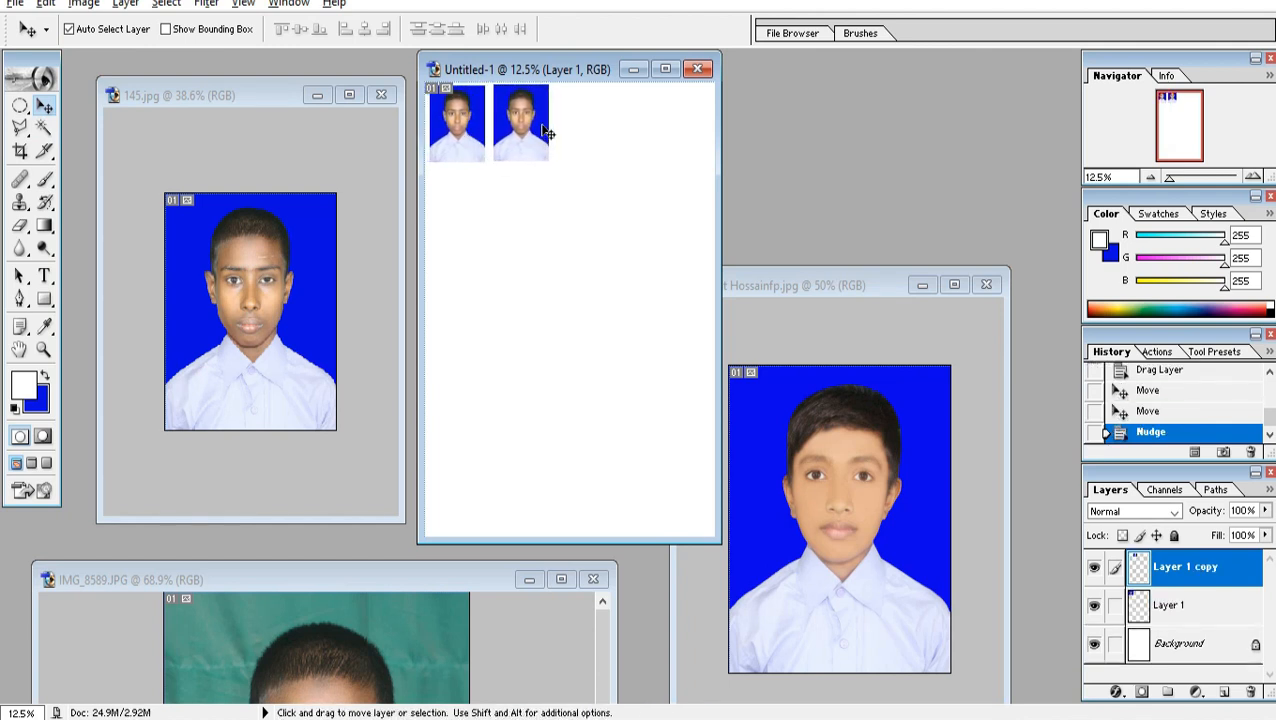
- Merge the two portraits into one layer and duplicate the pair to their right, forming a row of four
key("ctrl+e")
left_click_drag(548, 138, 668, 131)
key("Left")
- Maximize the page and examine how the row of four portraits fits across its width
left_click(665, 69)
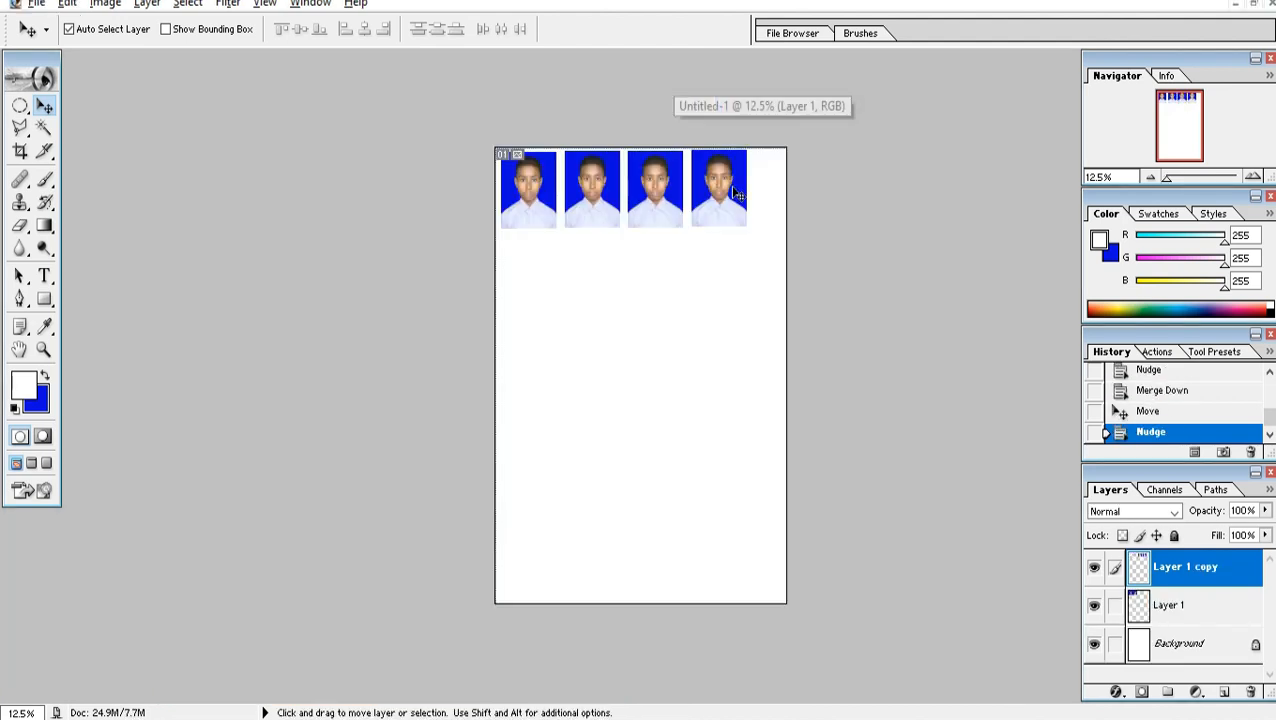
key("ctrl+minus")
scroll(744, 283, "up", 2)
scroll(725, 279, "down", 1)
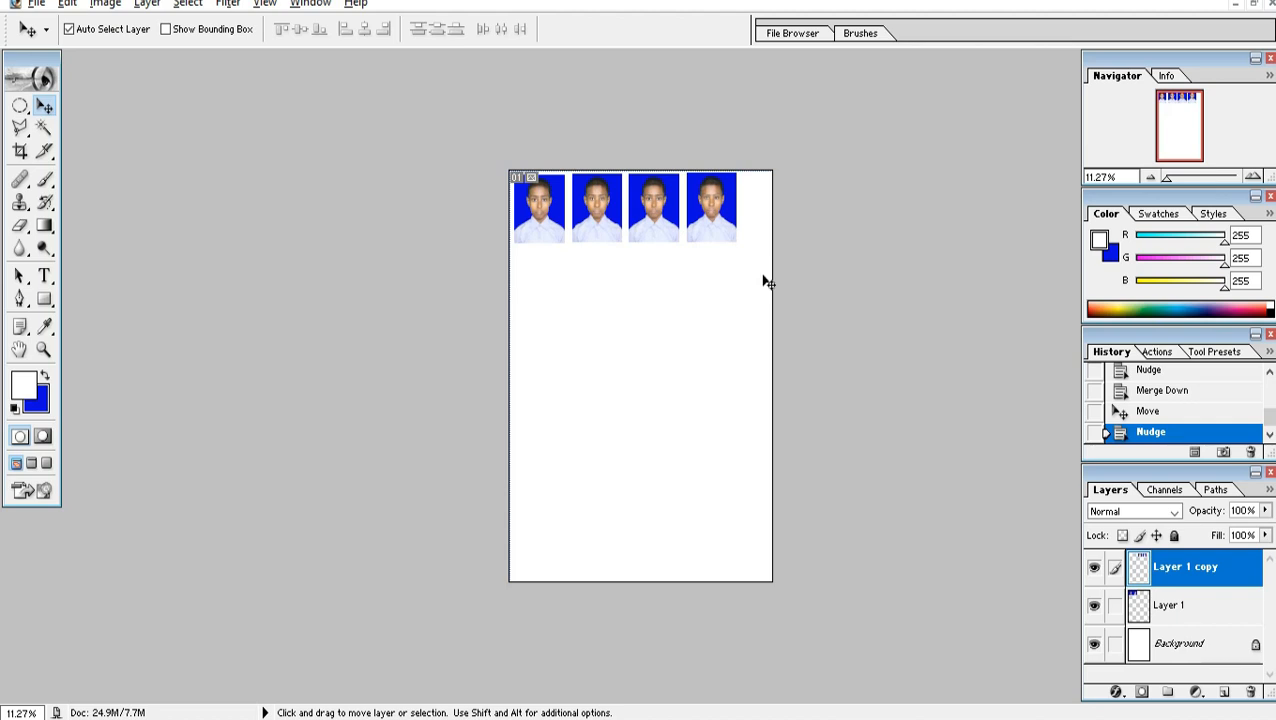
scroll(740, 270, "down", 1)
scroll(735, 272, "up", 1)
scroll(728, 271, "up", 1)
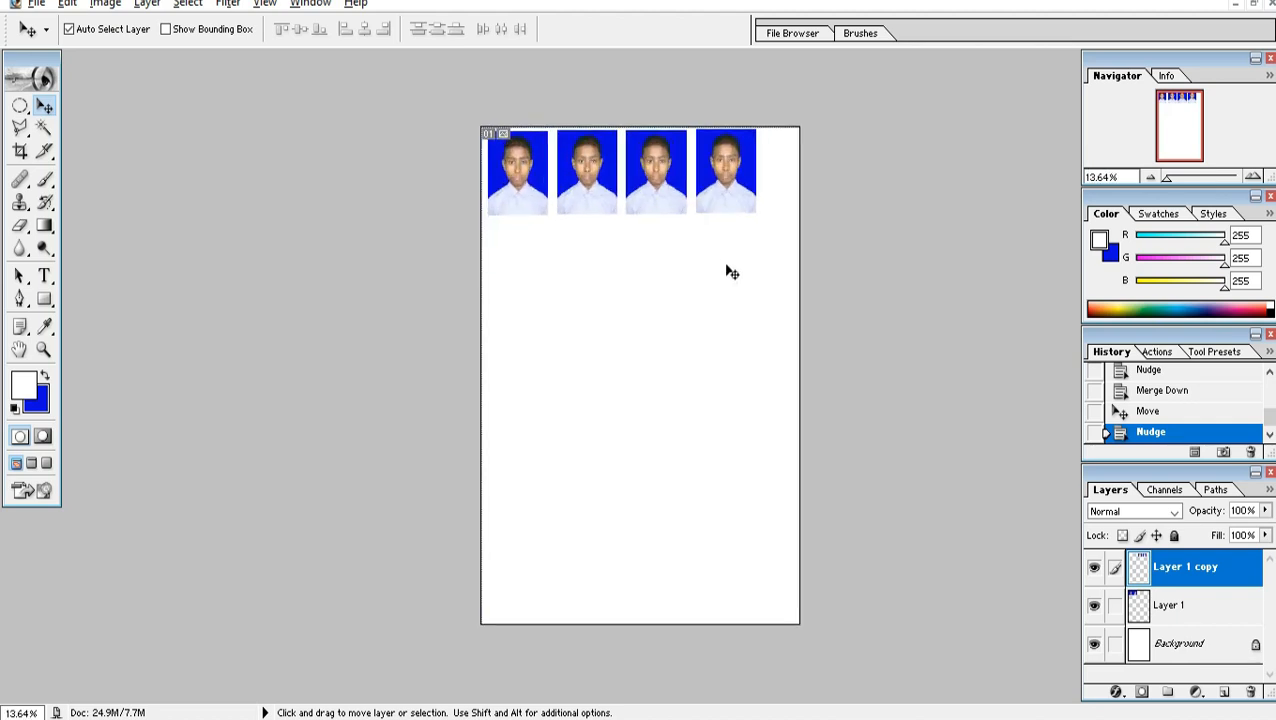
scroll(715, 268, "down", 2)
scroll(692, 268, "up", 1)
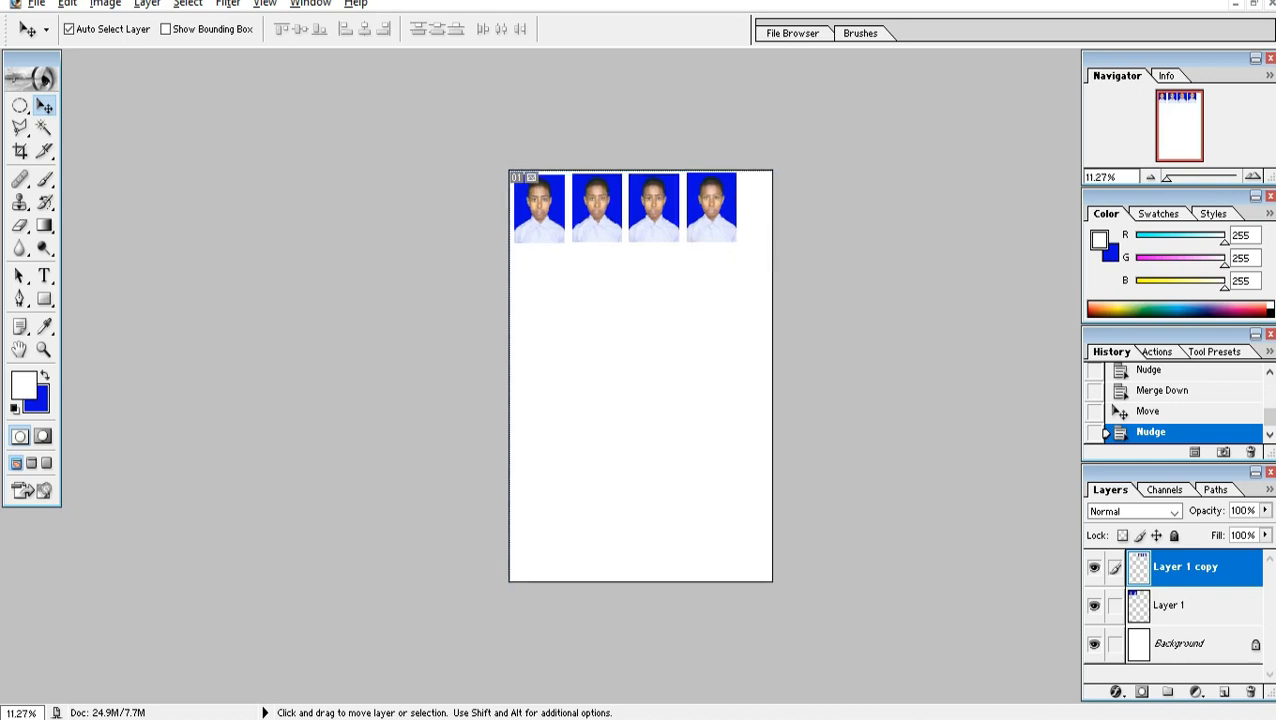
- Return to the 145.jpg portrait, maximize it and examine the finished photo
left_click(1255, 5)
left_click(350, 93)
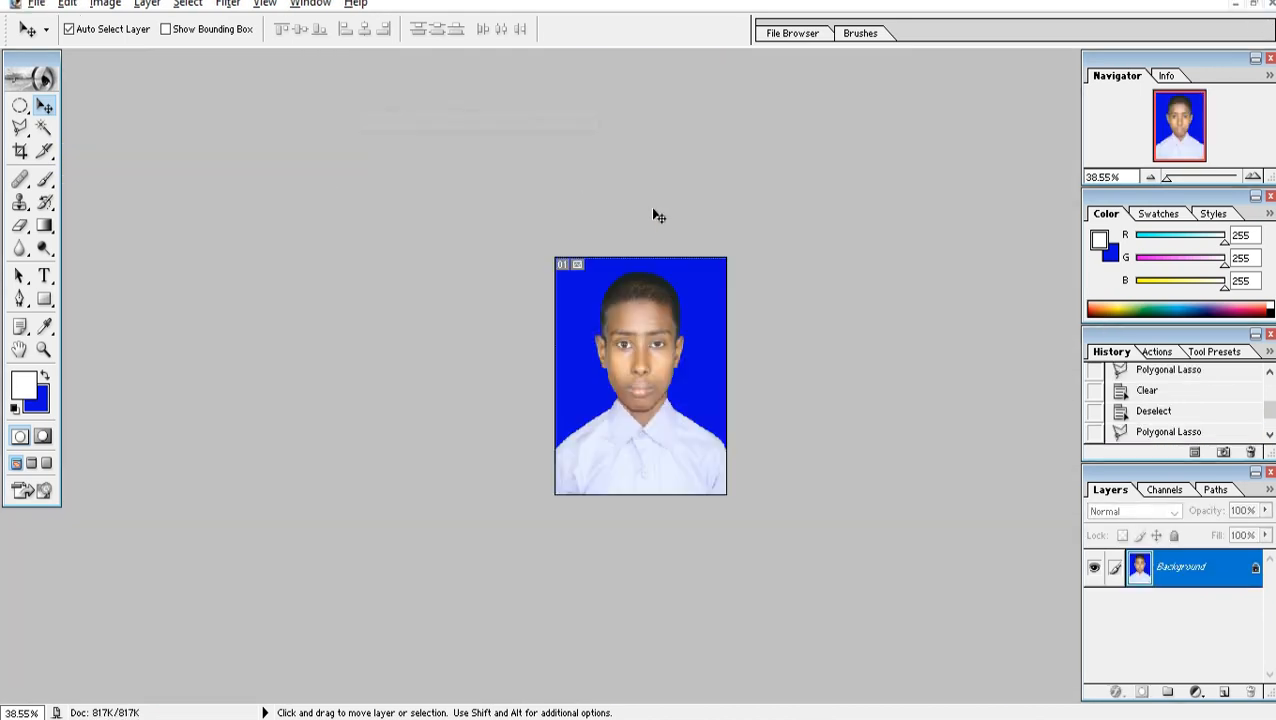
scroll(661, 213, "up", 2)
scroll(695, 336, "down", 2)
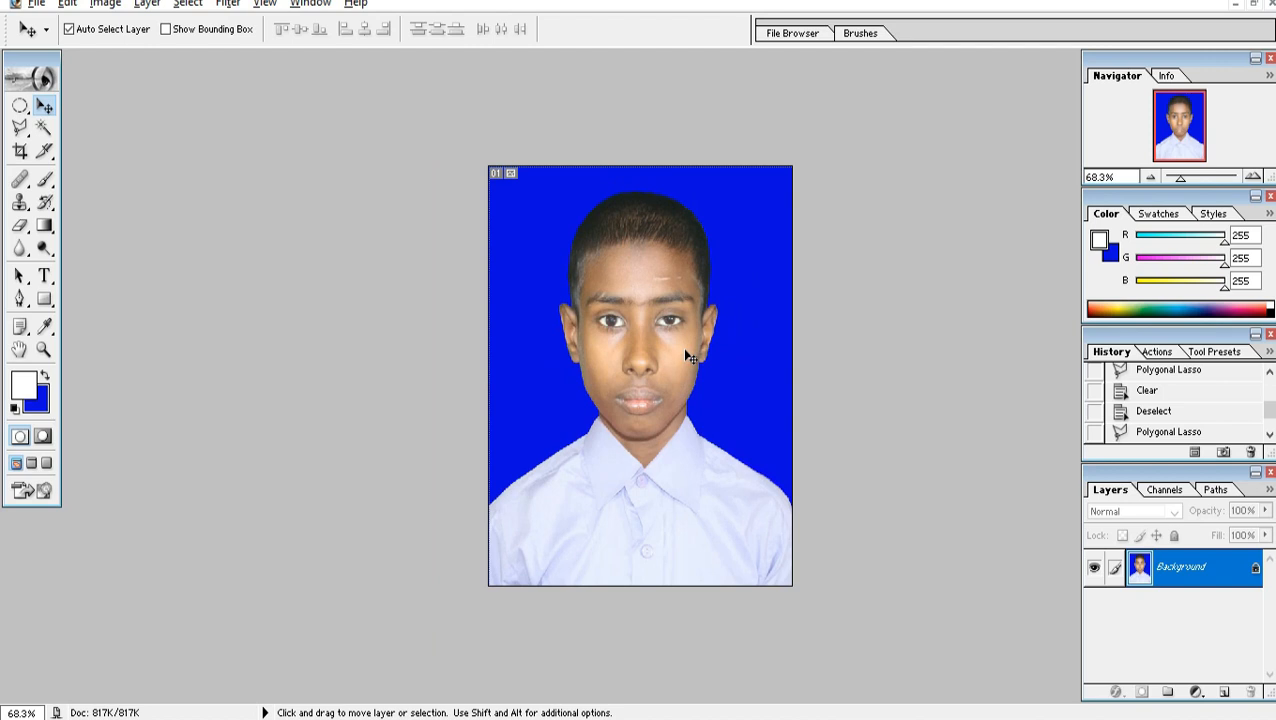
scroll(689, 360, "up", 1)
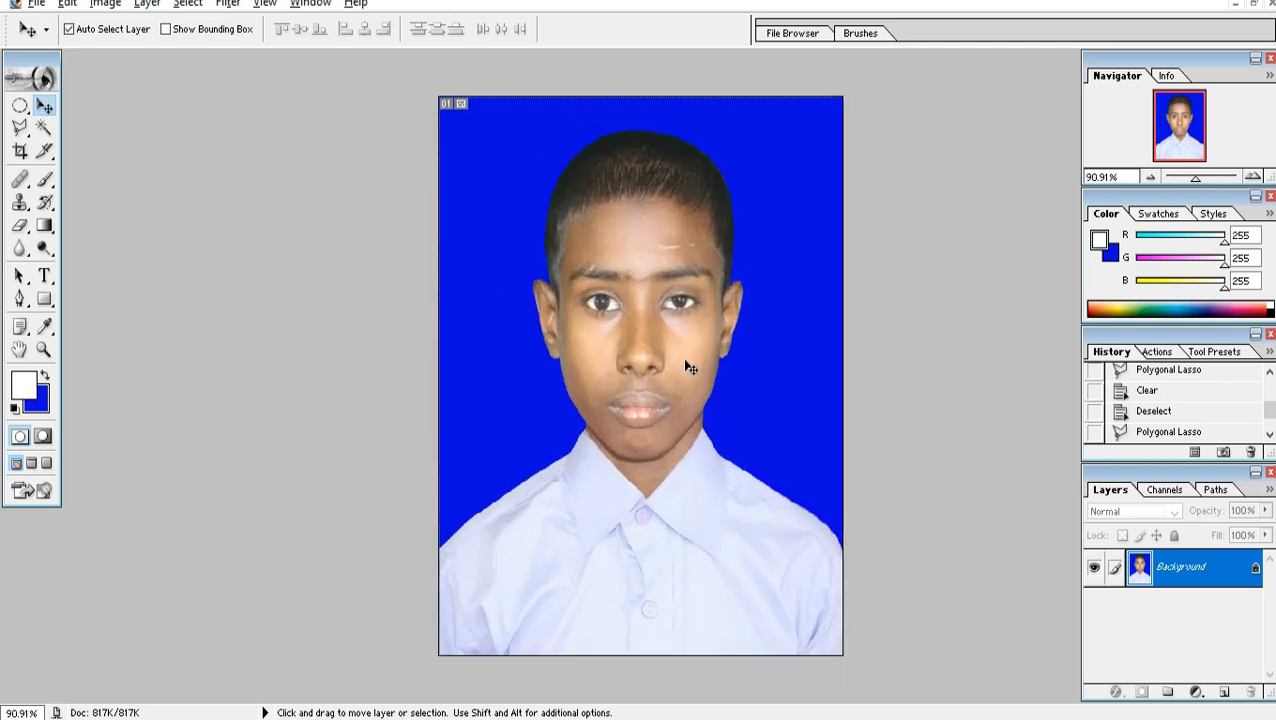